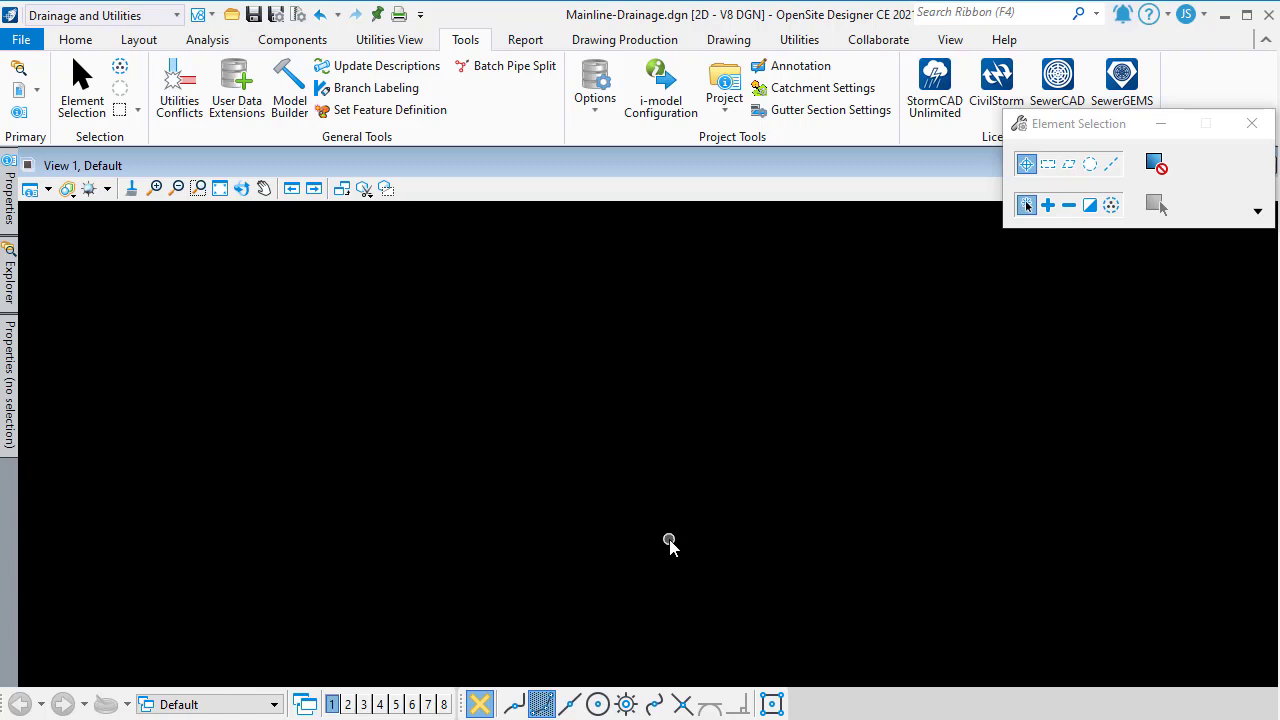
Step: Start Model Builder for the Drainage data type
left_click(177, 16)
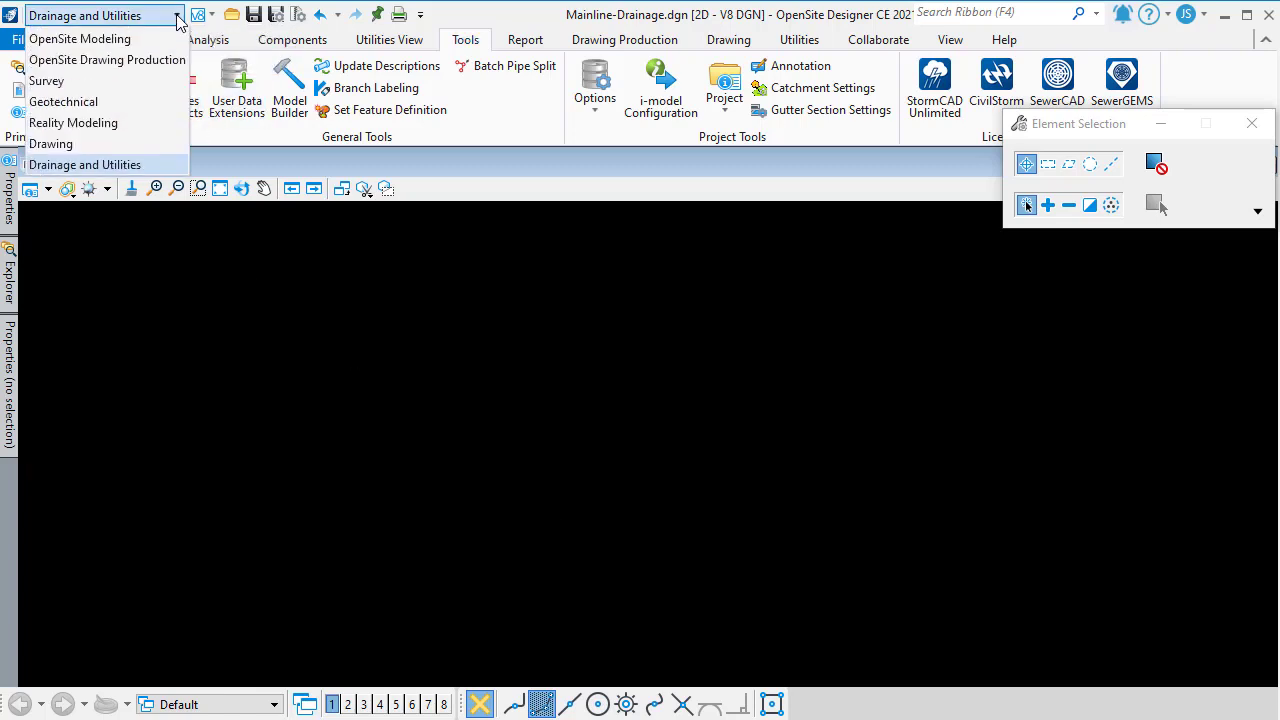
left_click(177, 16)
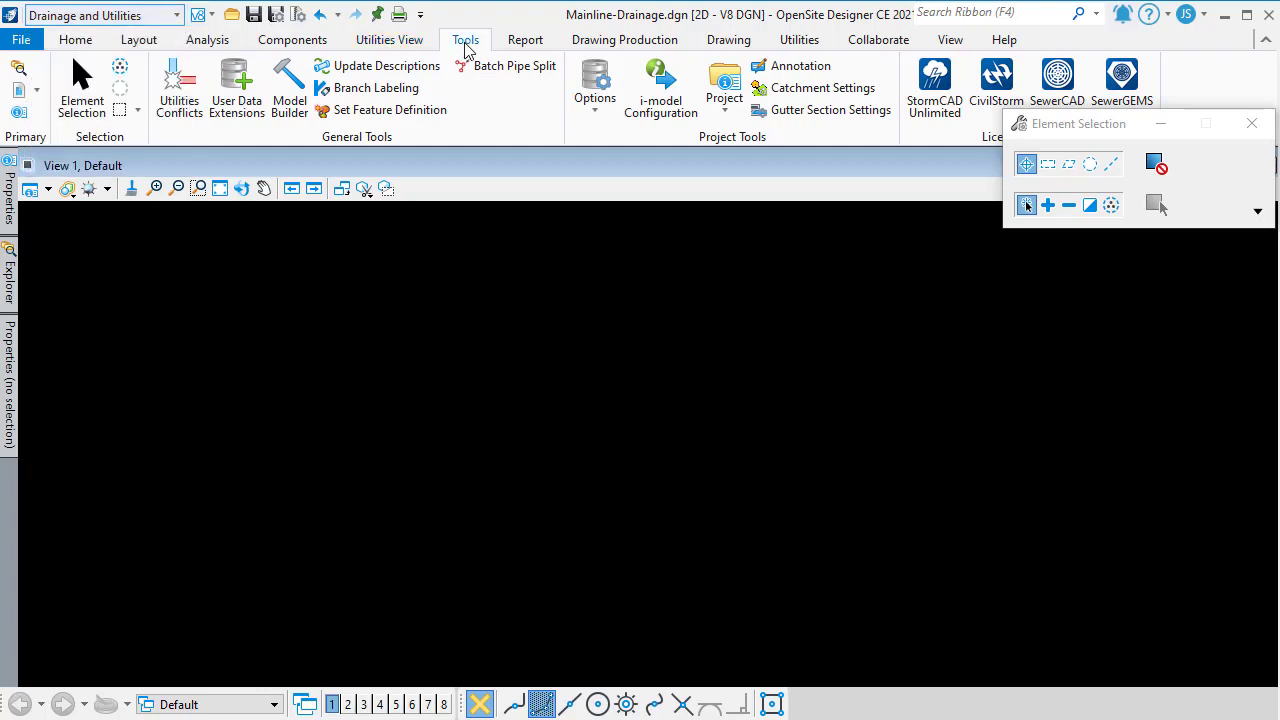
left_click(296, 110)
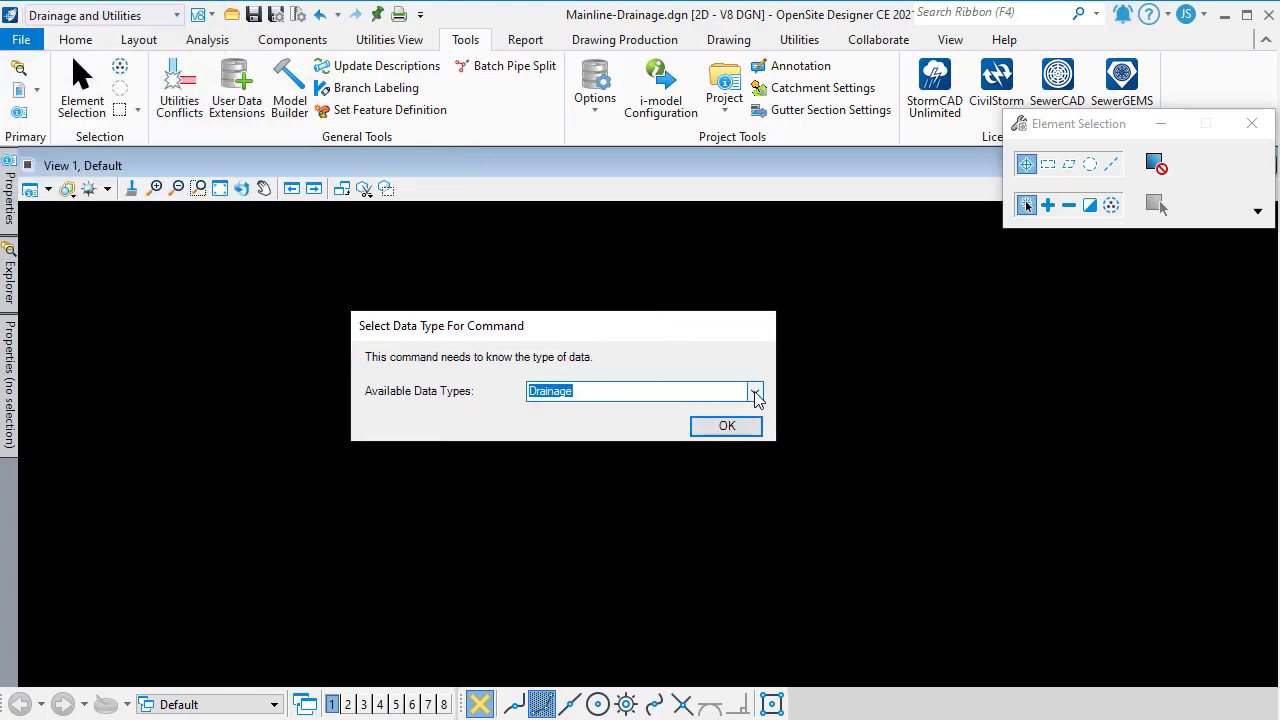
left_click(755, 393)
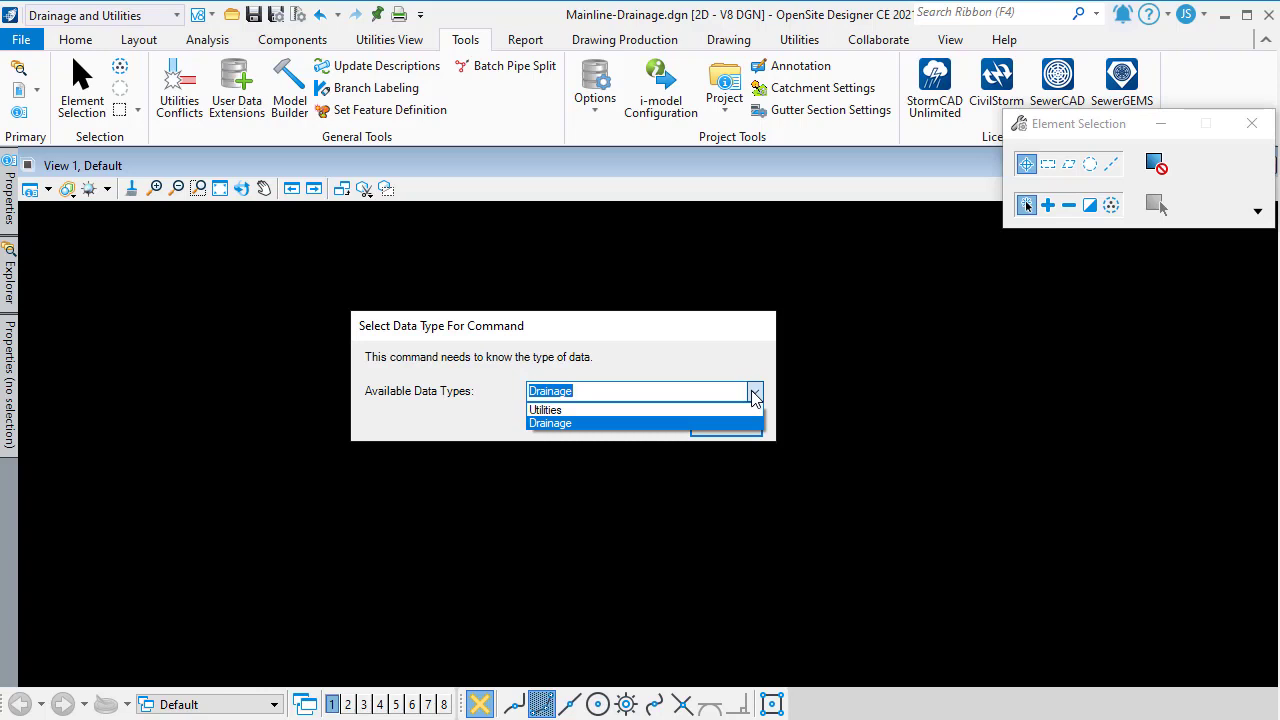
left_click(643, 360)
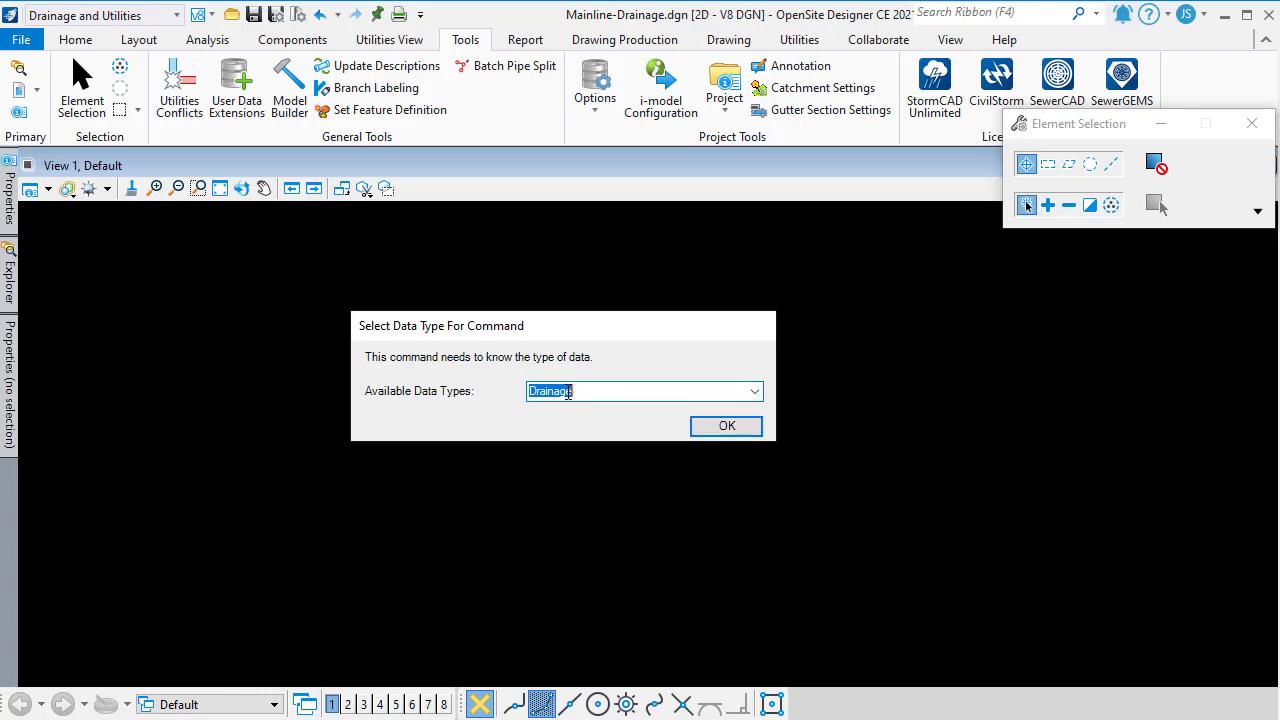
left_click(730, 428)
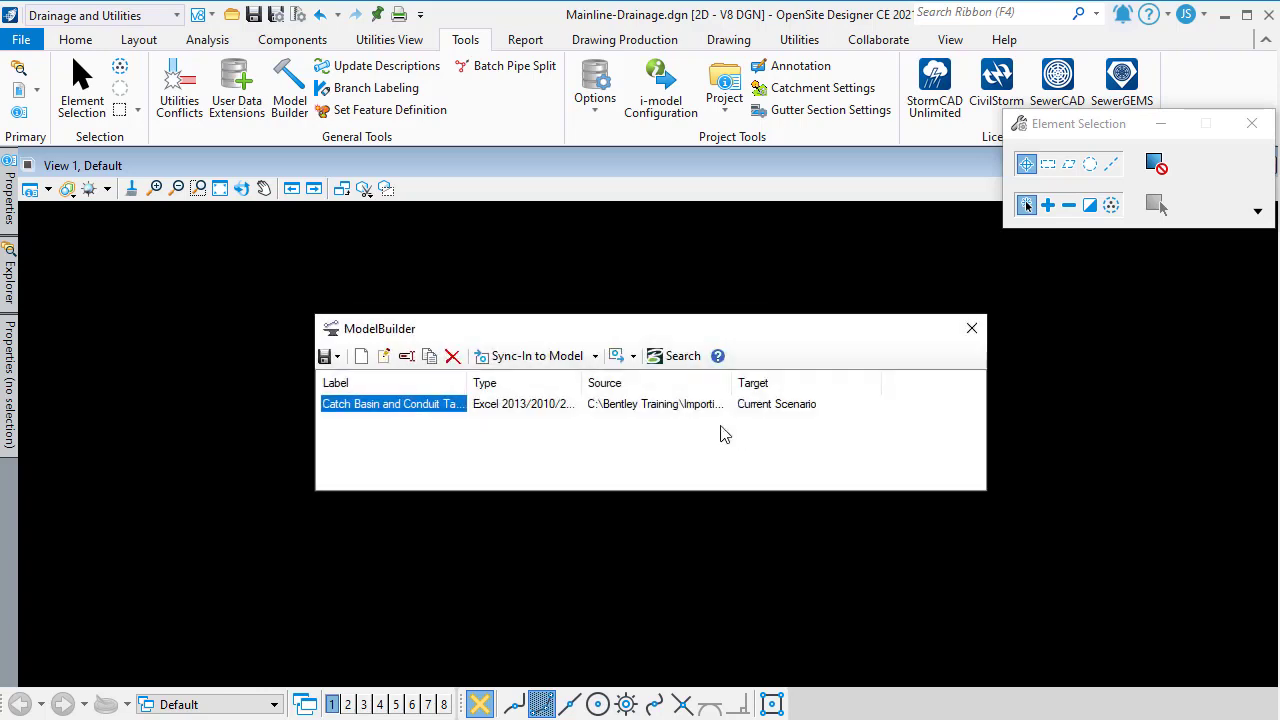
Step: Widen the Label and Type columns of the ModelBuilder connection list and slightly narrow the Source column
left_click_drag(468, 383, 495, 384)
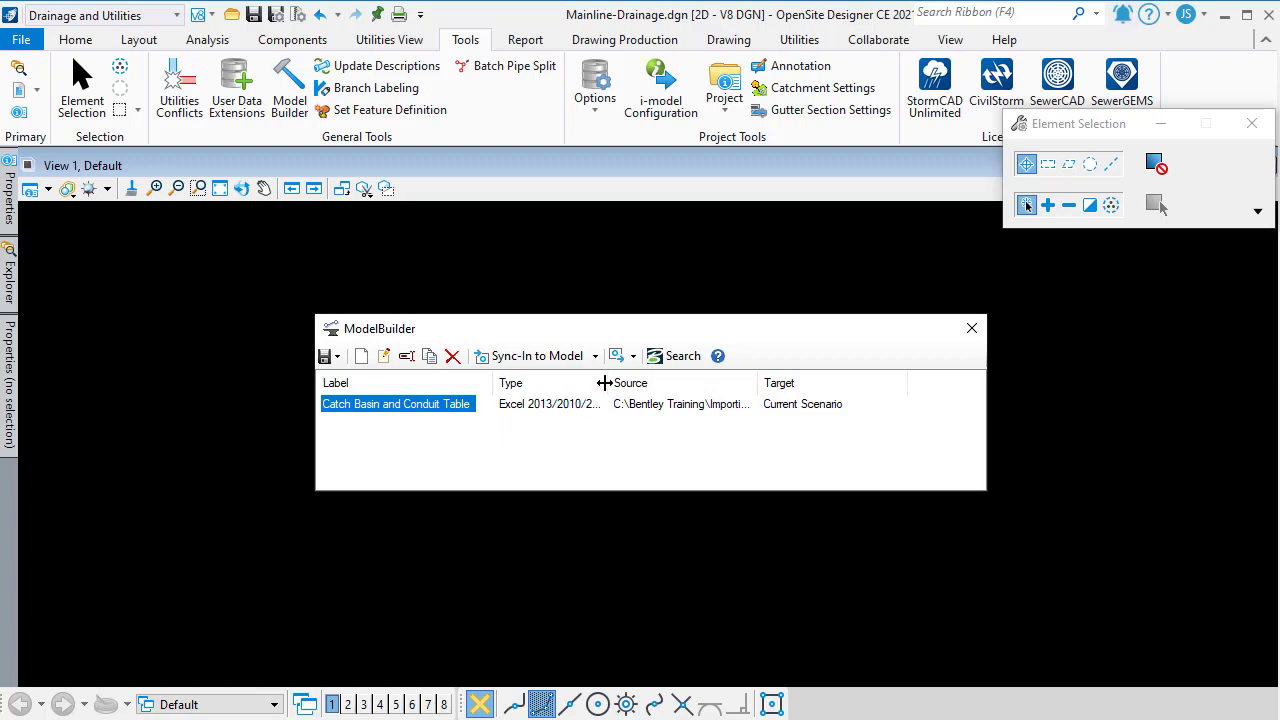
left_click_drag(605, 383, 657, 383)
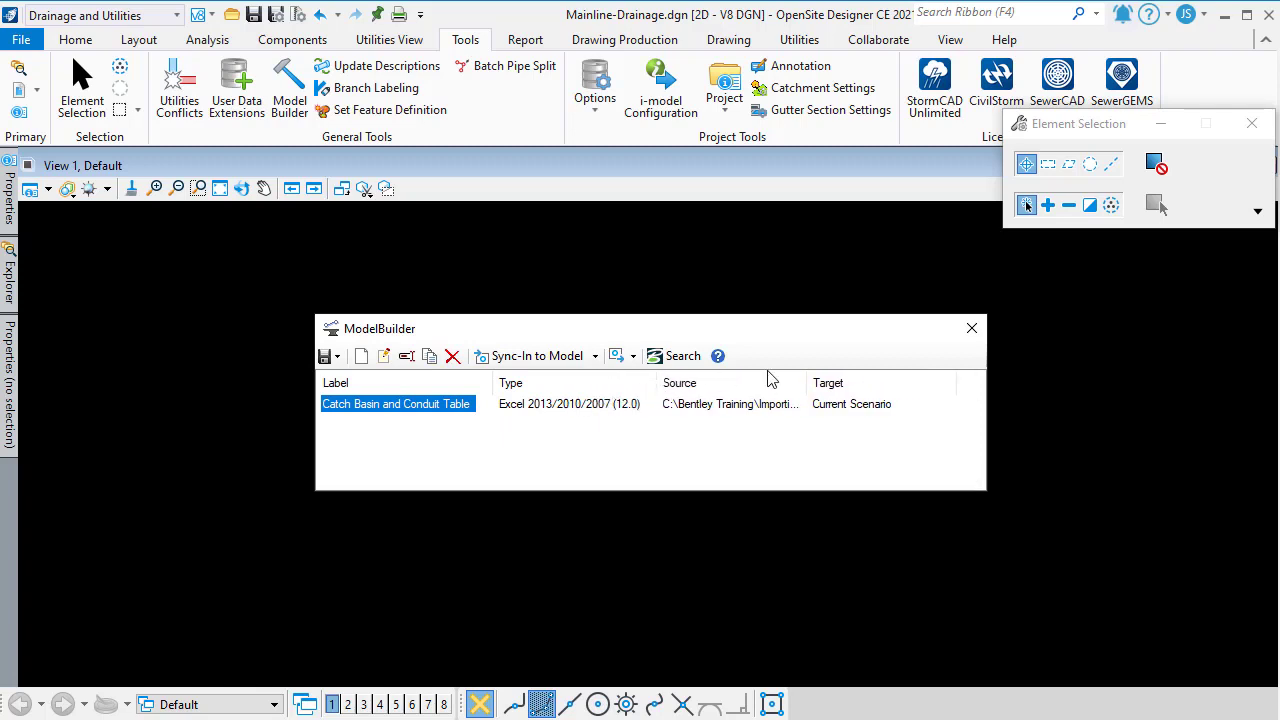
mouse_move(806, 383)
left_mouse_down()
mouse_move(925, 383)
mouse_move(800, 383)
left_mouse_up()
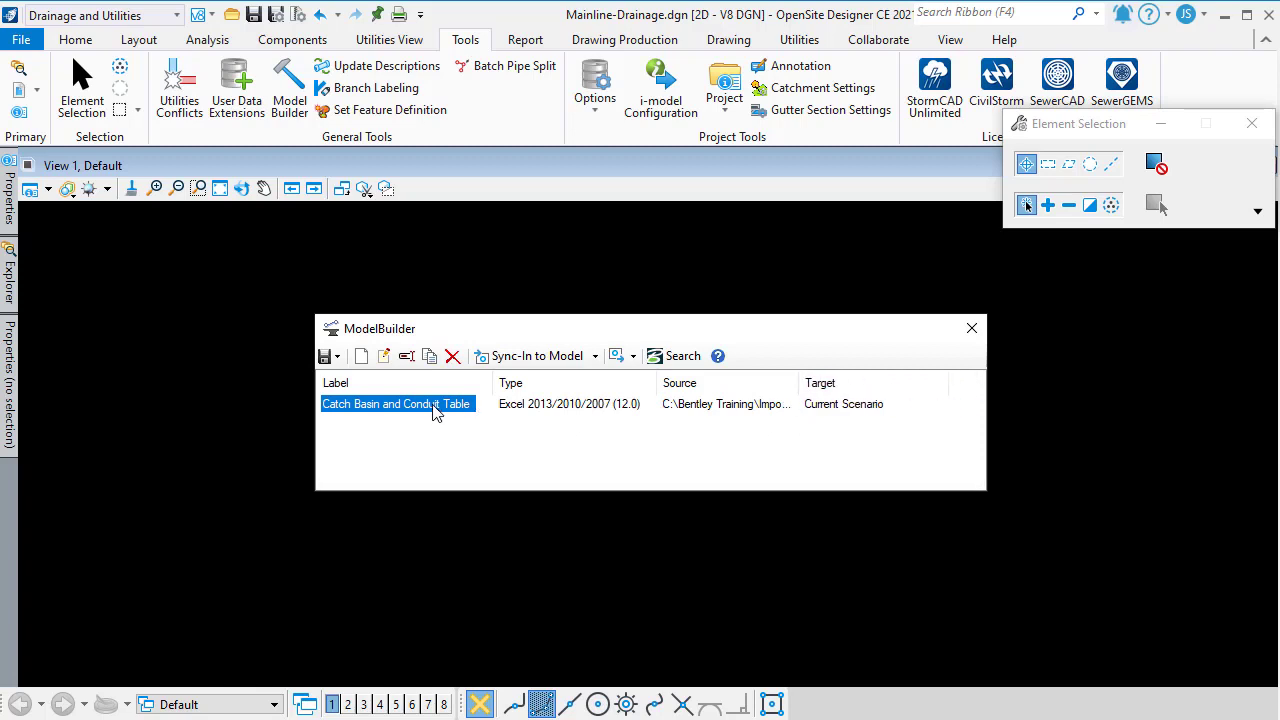
Step: Examine the data source types offered for a new ModelBuilder connection and cancel the wizard
left_click(363, 360)
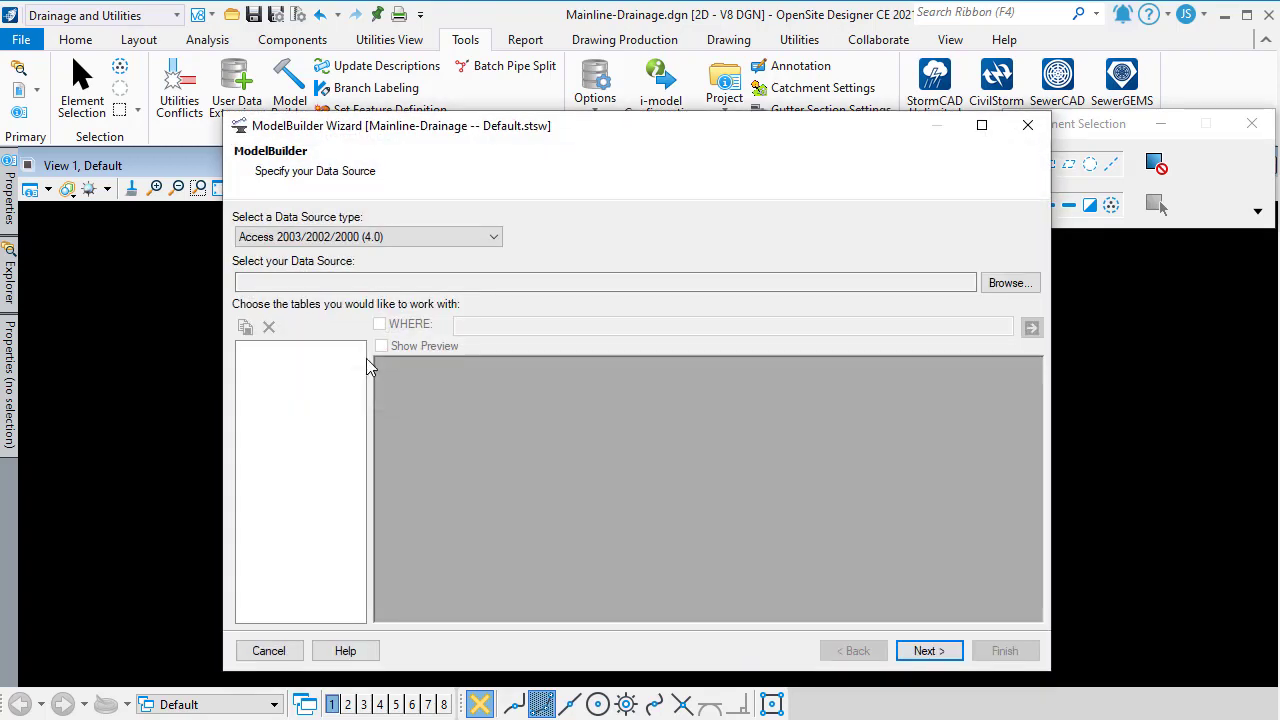
left_click(495, 238)
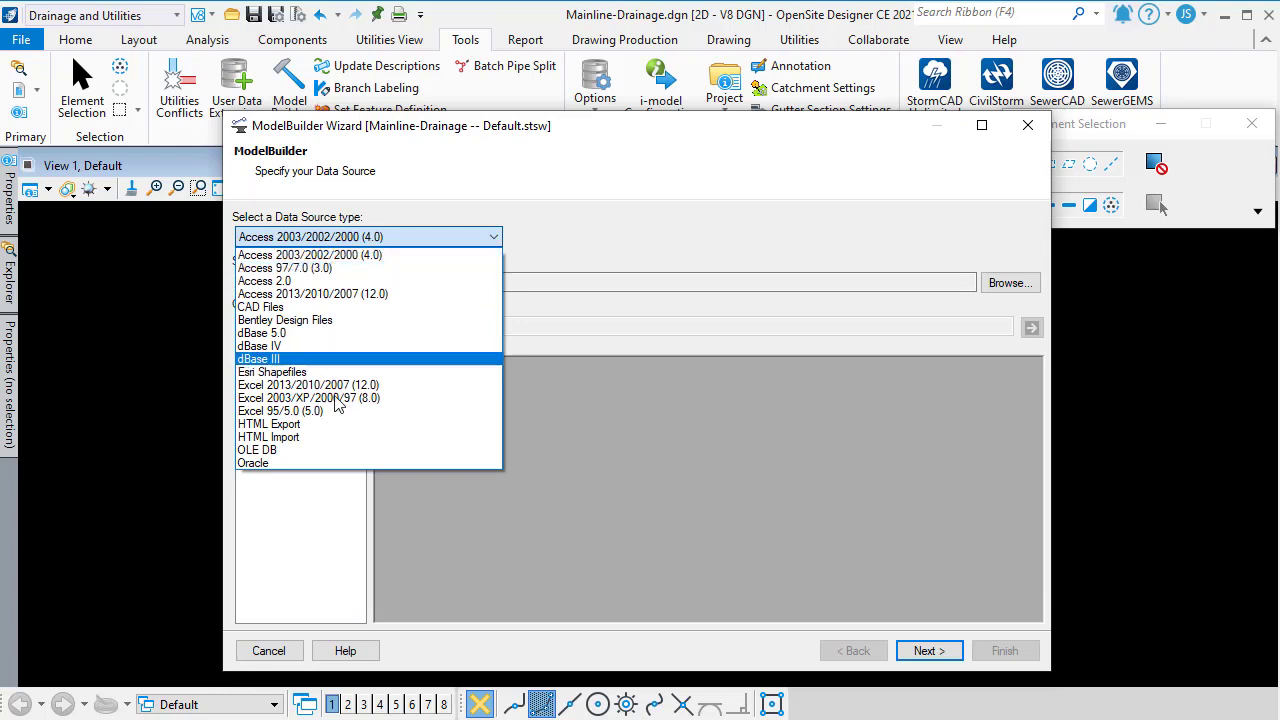
left_click(613, 245)
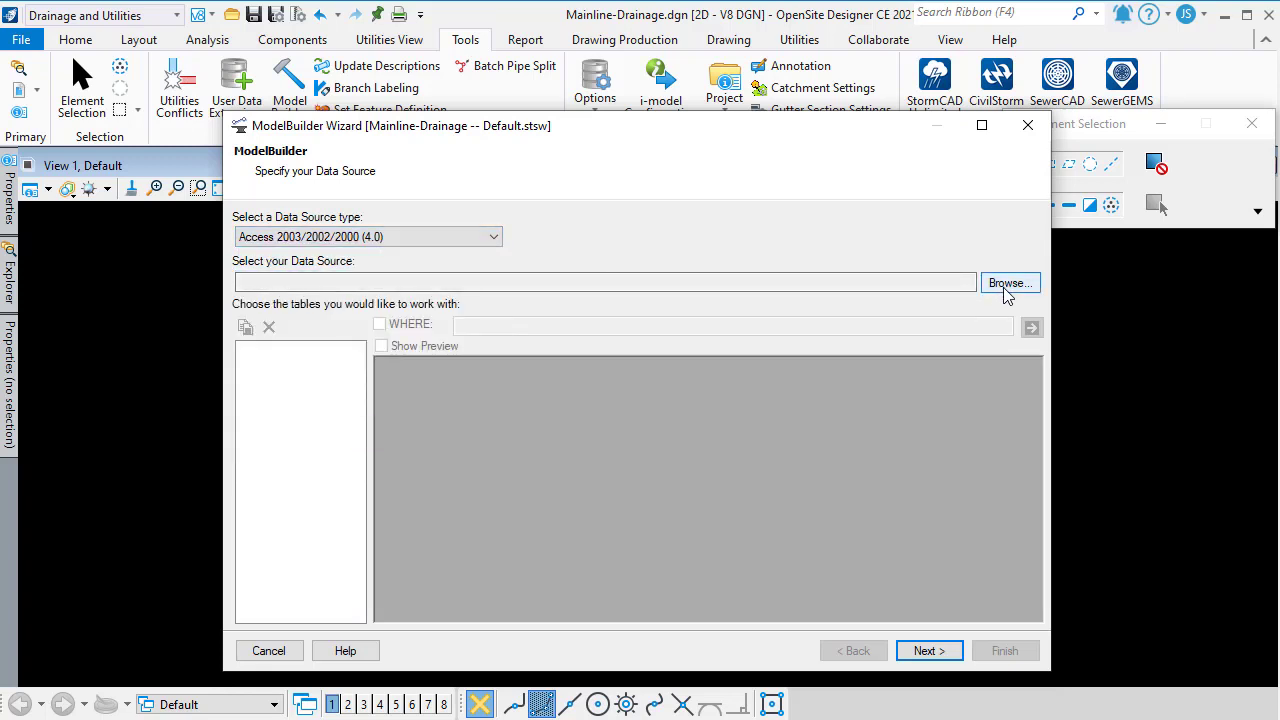
left_click(294, 650)
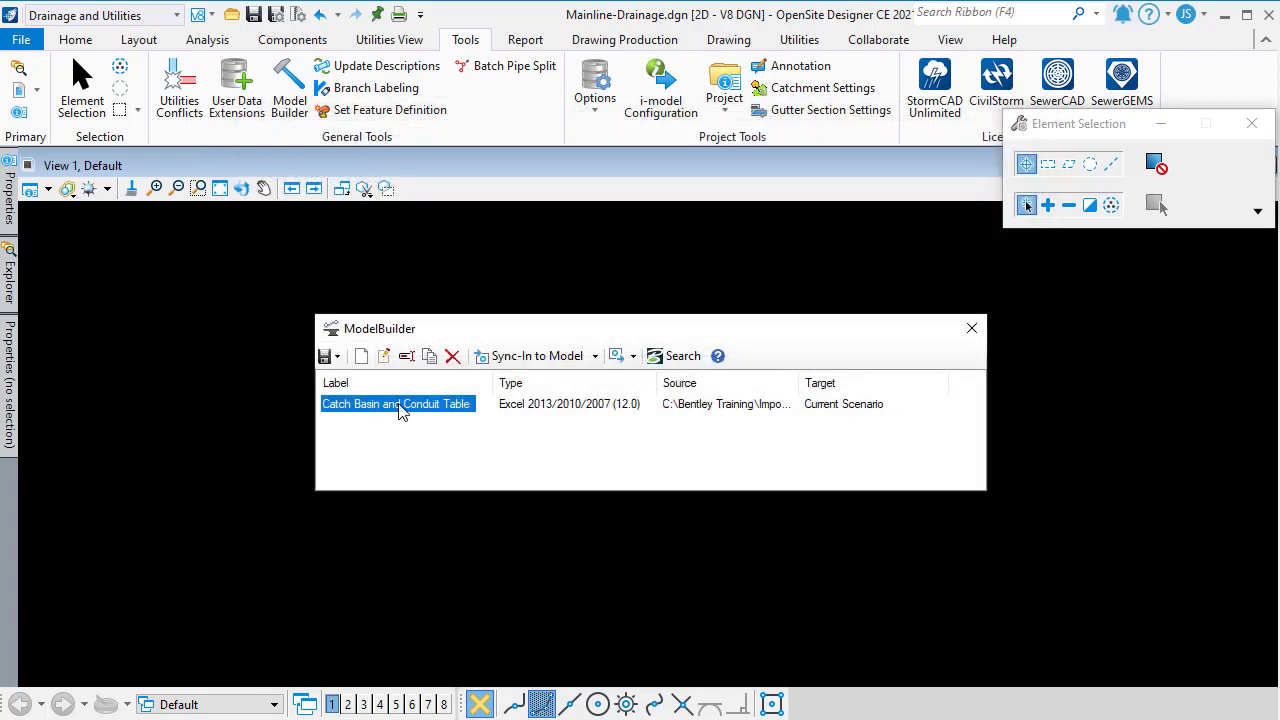
Step: Try to import the ModelBuilder connection file Catch Basin and Conduit Table.mbc
left_click(338, 357)
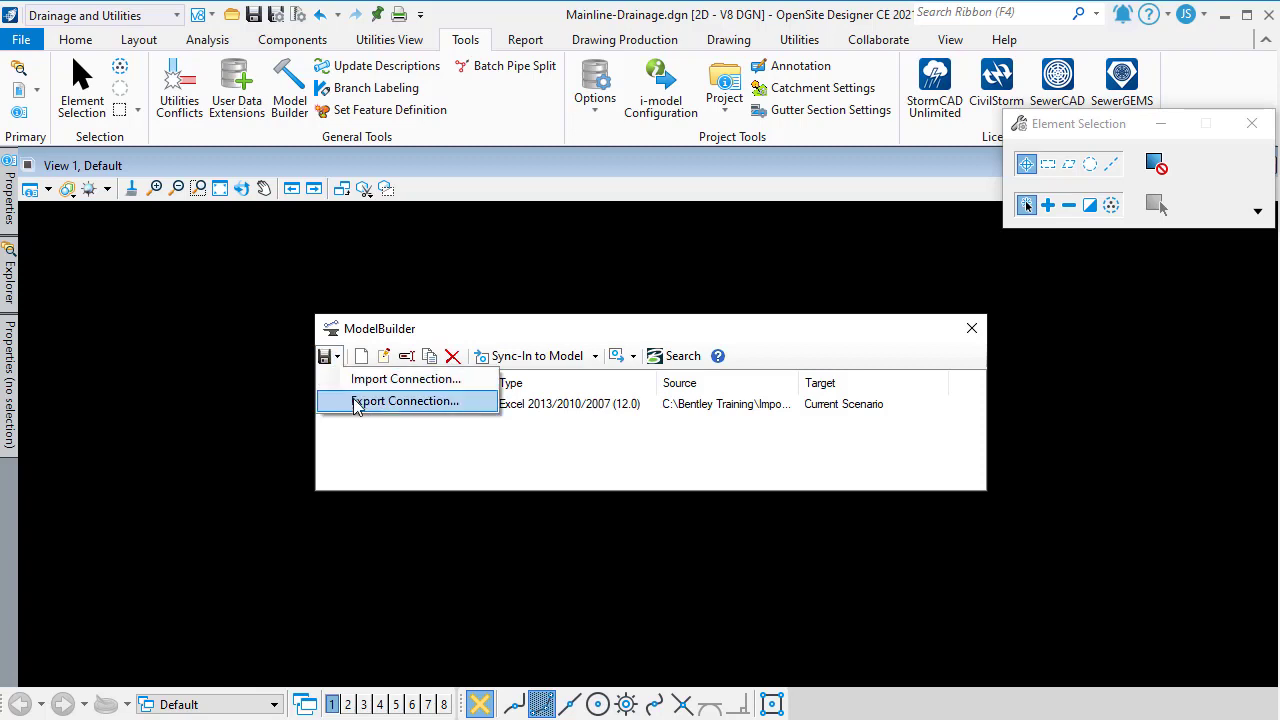
left_click(378, 458)
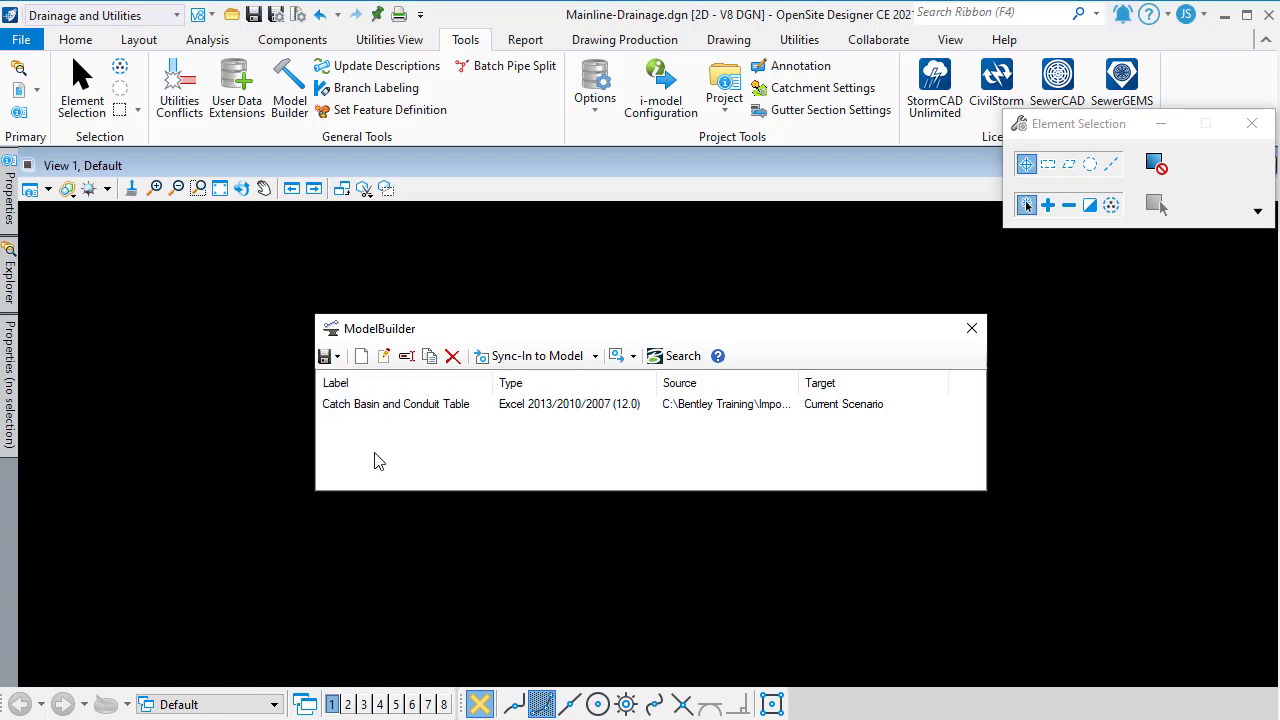
left_click(338, 358)
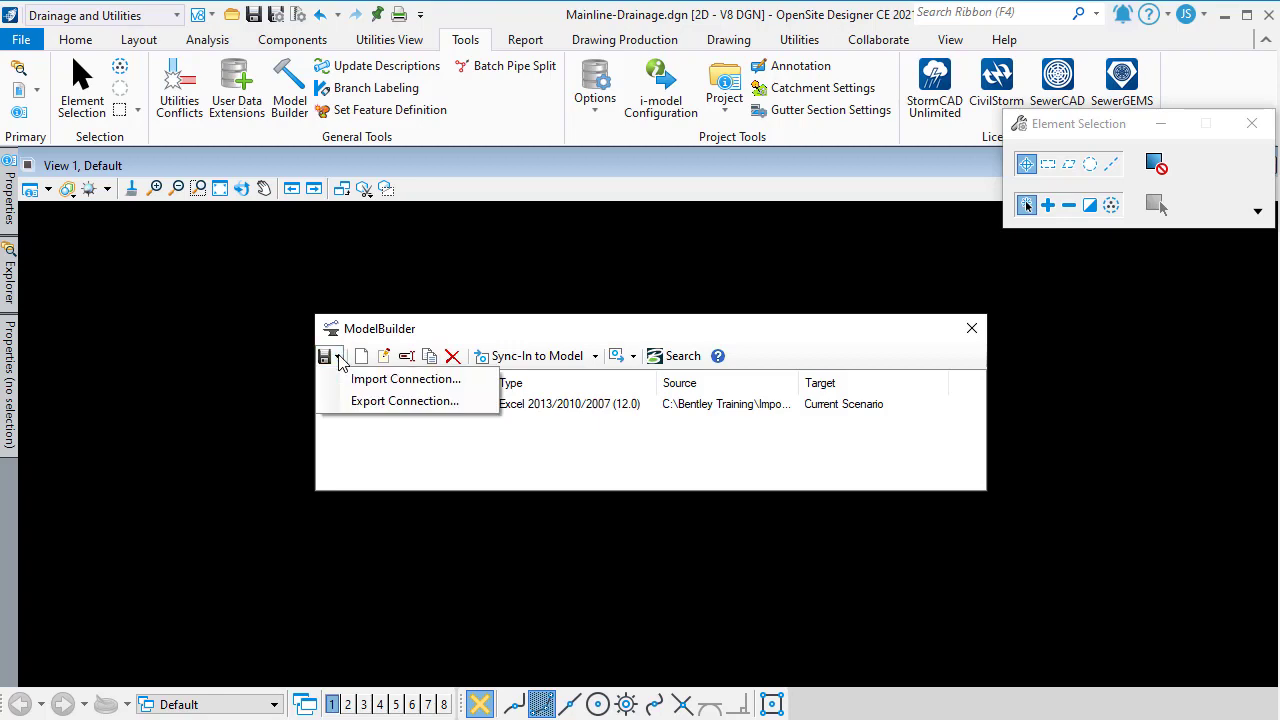
left_click(338, 358)
left_click(338, 358)
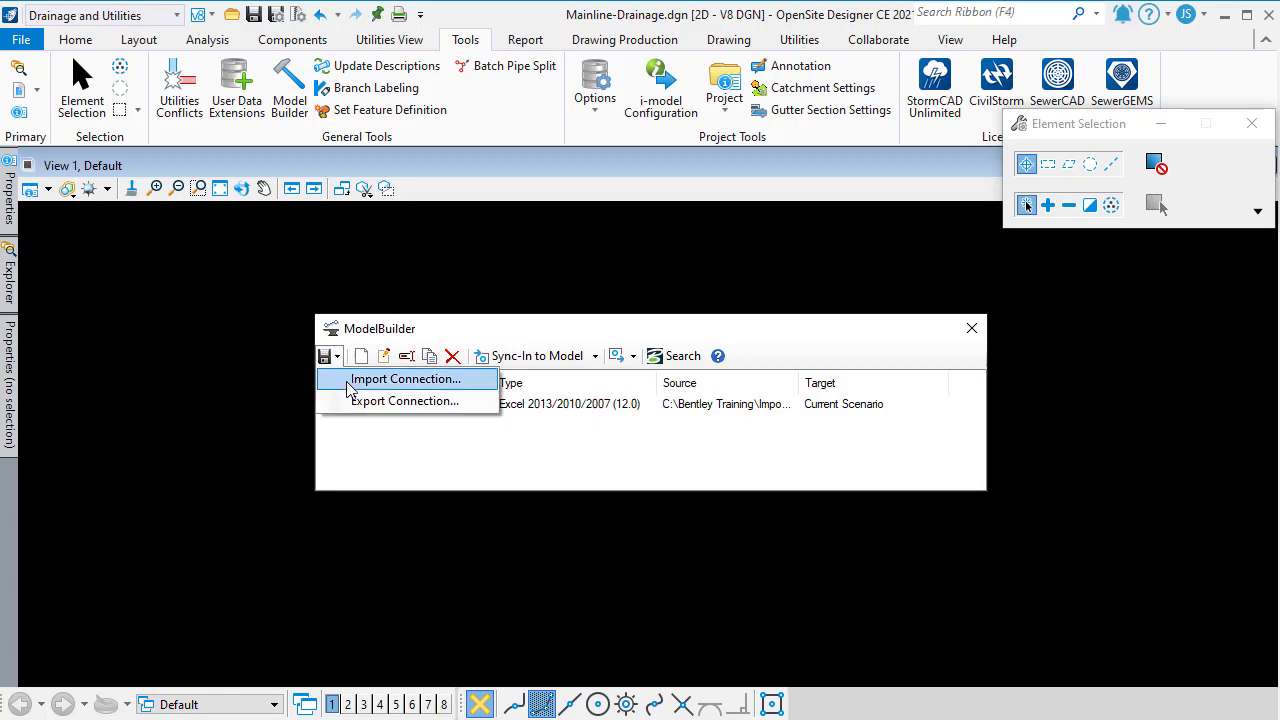
left_click(345, 388)
left_click(497, 205)
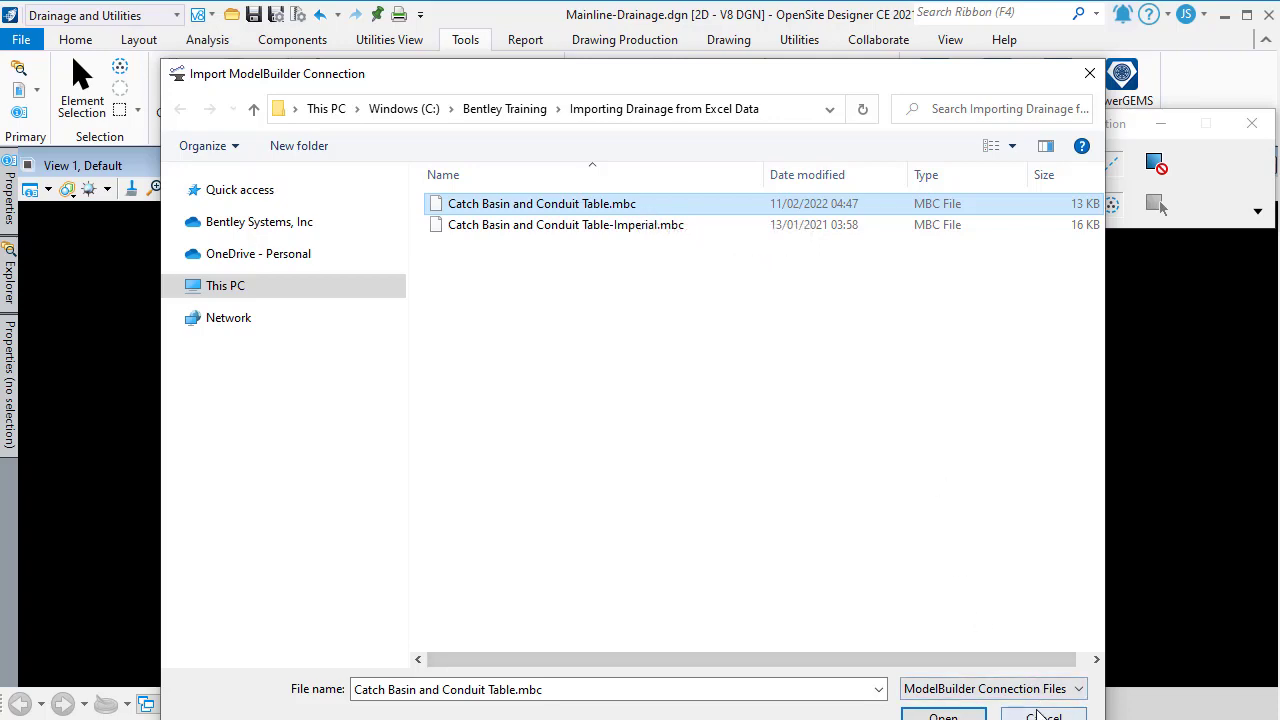
left_click(943, 716)
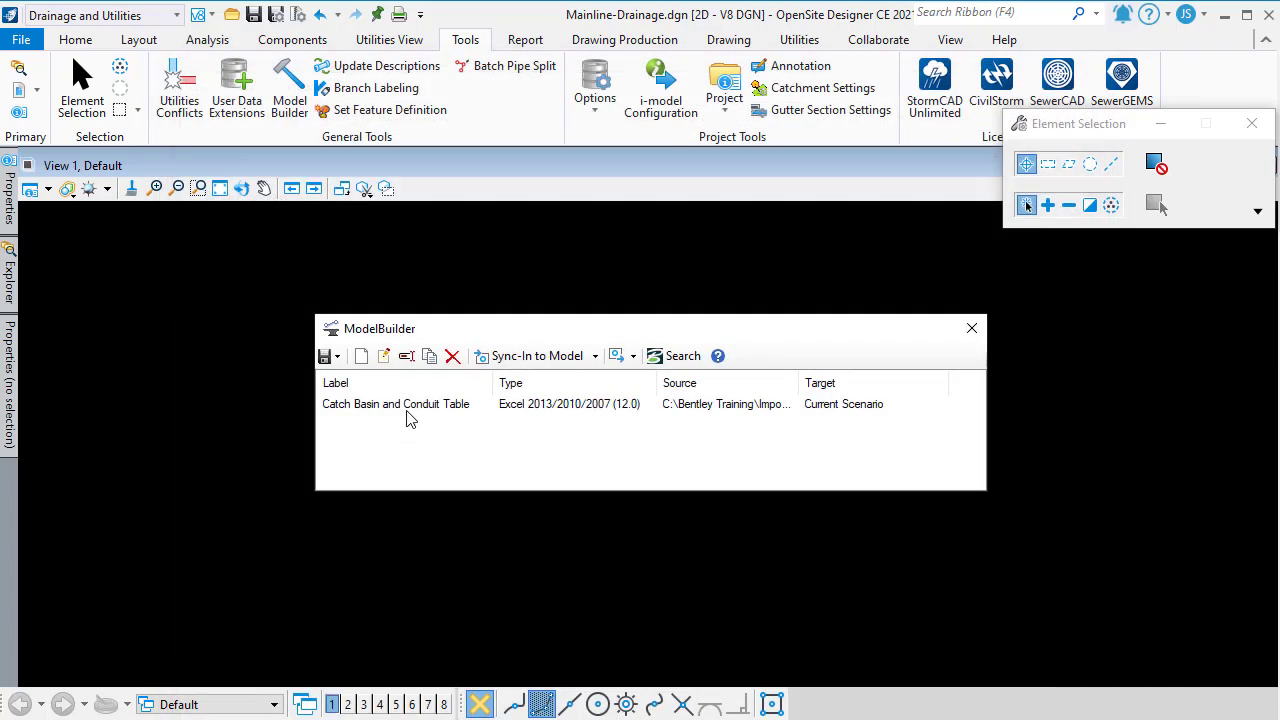
Step: Open the Catch Basin and Conduit Table connection for editing and check its Excel data source path
double_click(407, 405)
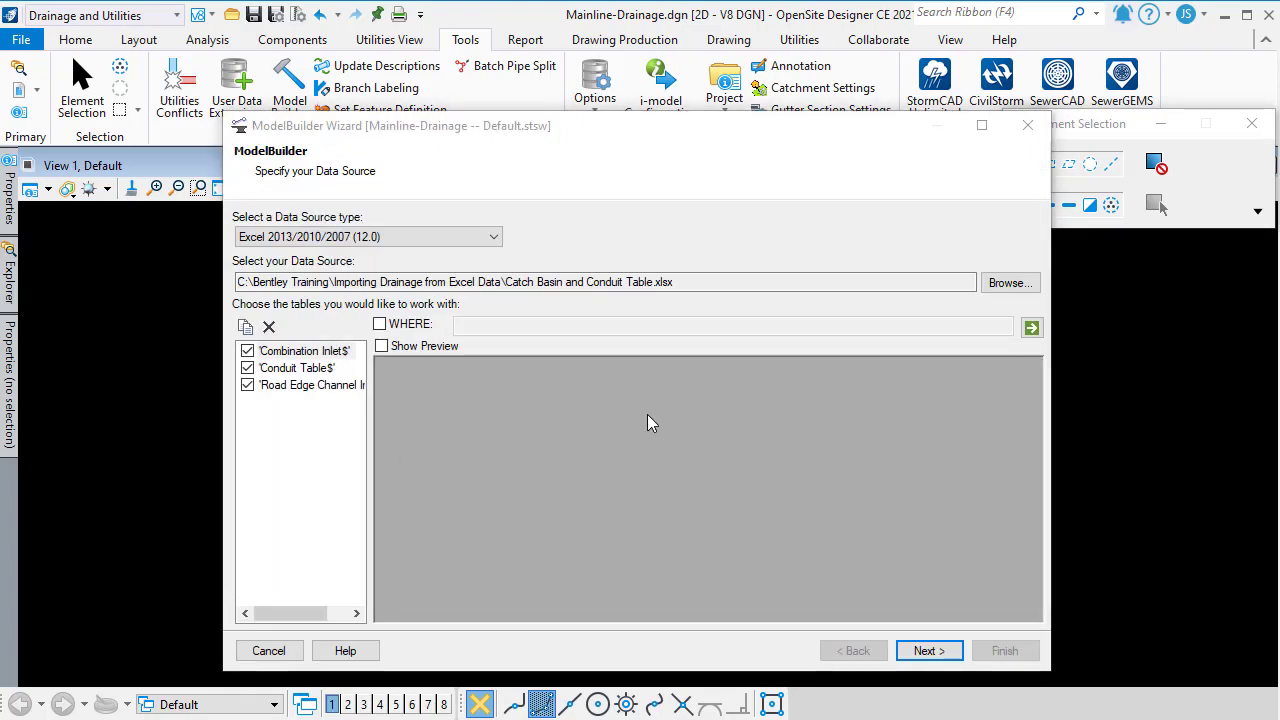
left_click_drag(700, 286, 483, 281)
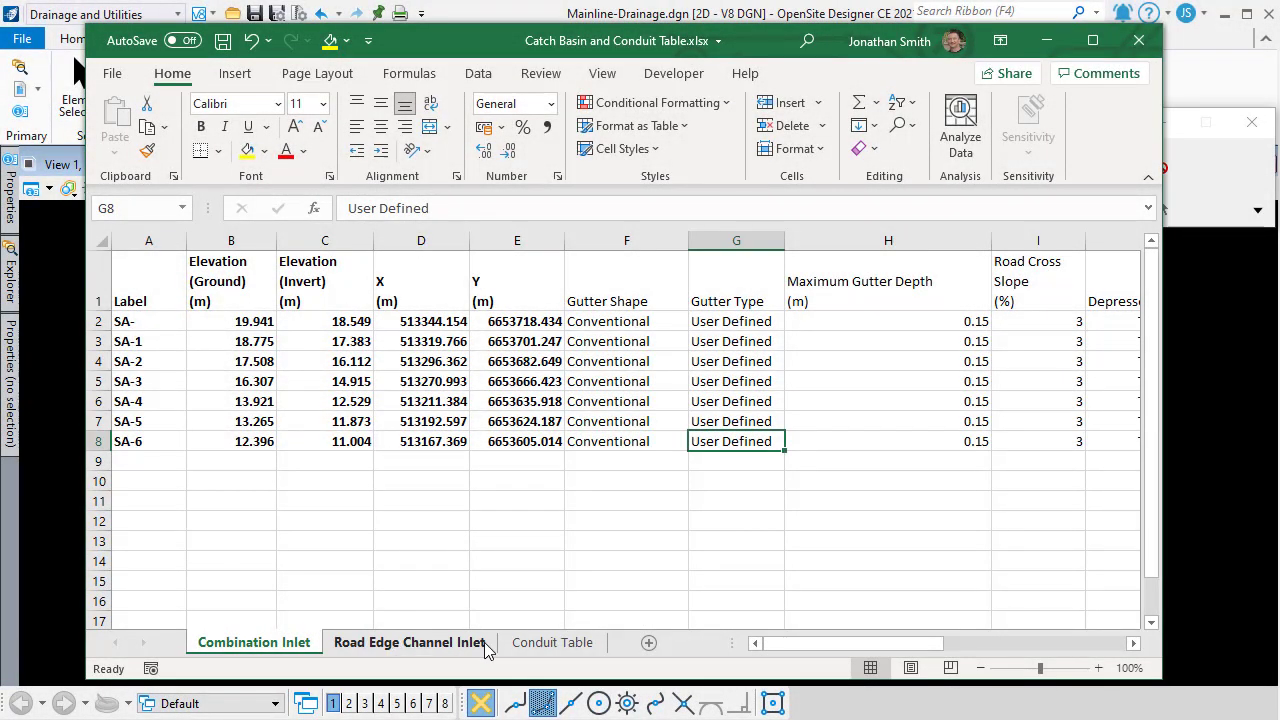
Step: Switch to Excel and compare the Combination Inlet, Road Edge Channel Inlet and Conduit Table sheets of Catch Basin and Conduit Table.xlsx
left_click(430, 645)
left_click(288, 645)
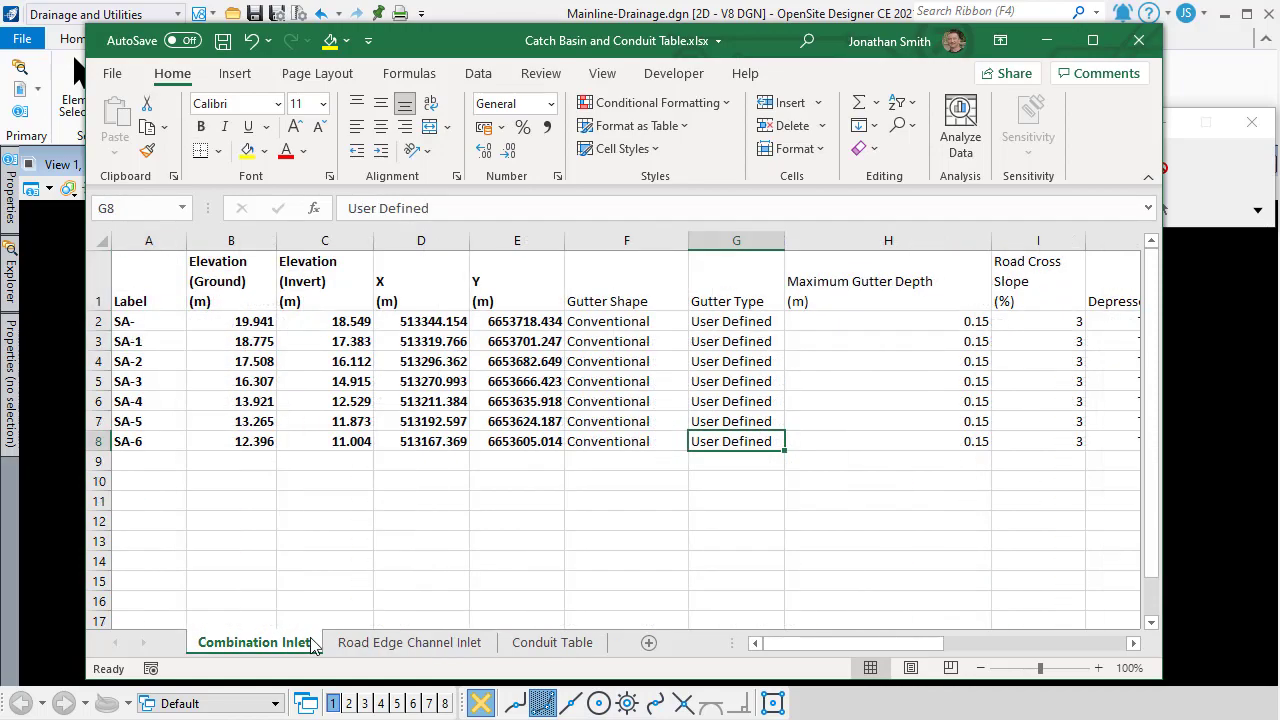
left_click(364, 645)
left_click(538, 645)
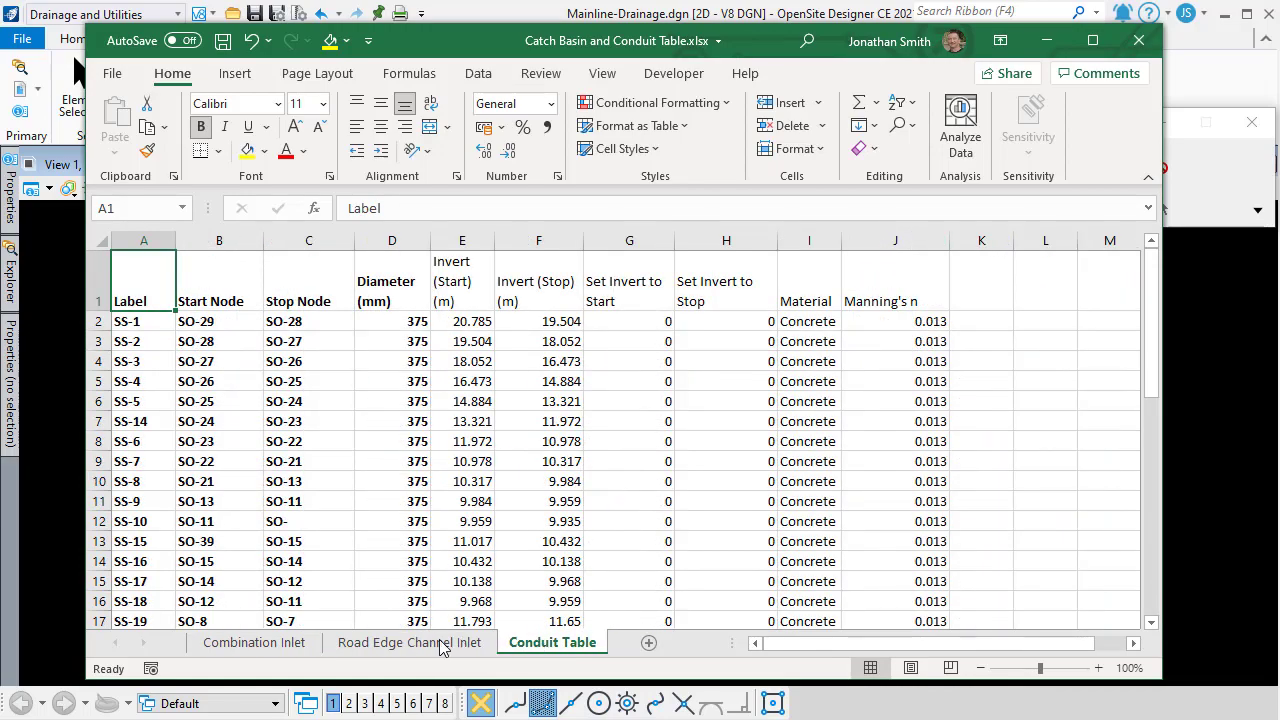
left_click(440, 645)
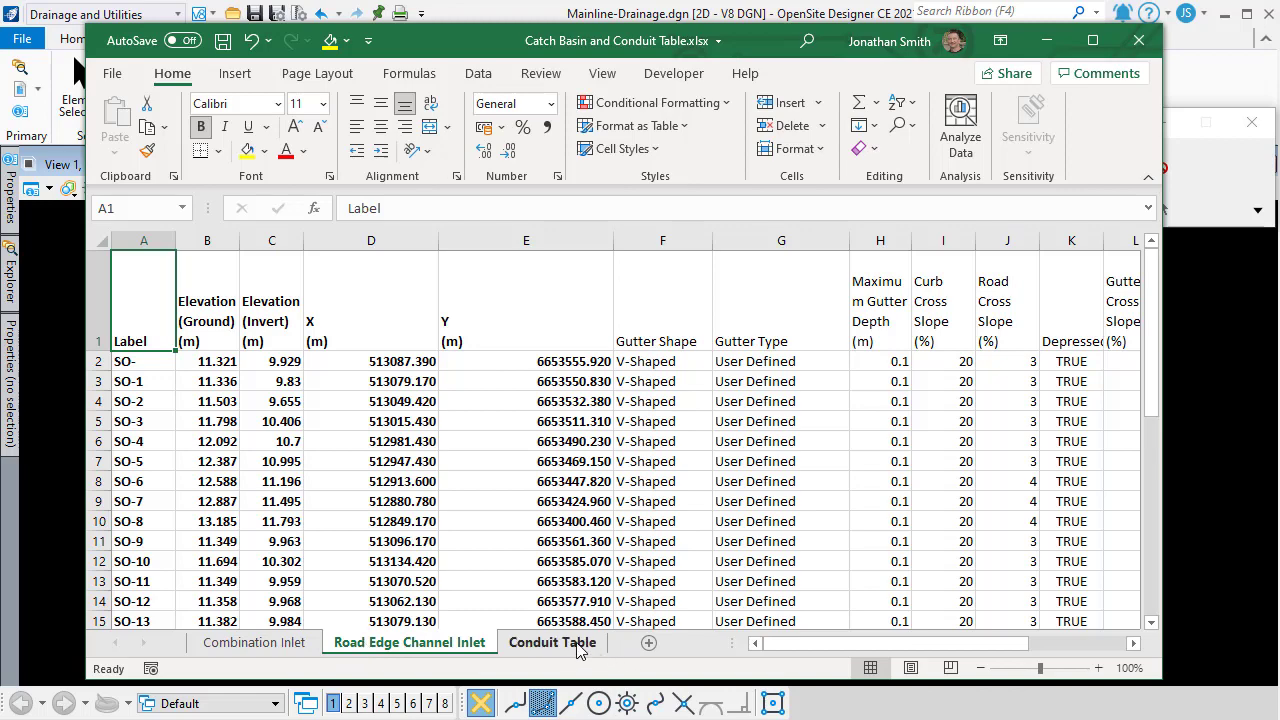
left_click(282, 645)
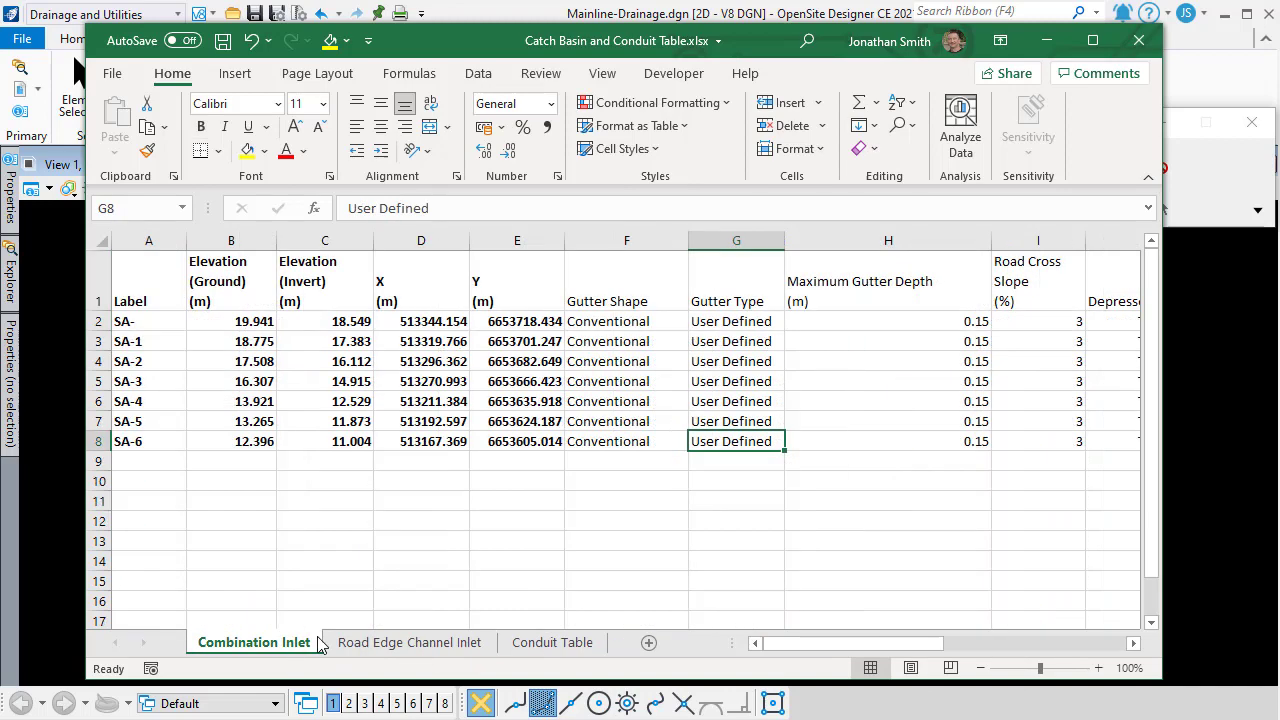
left_click(348, 648)
left_click(306, 648)
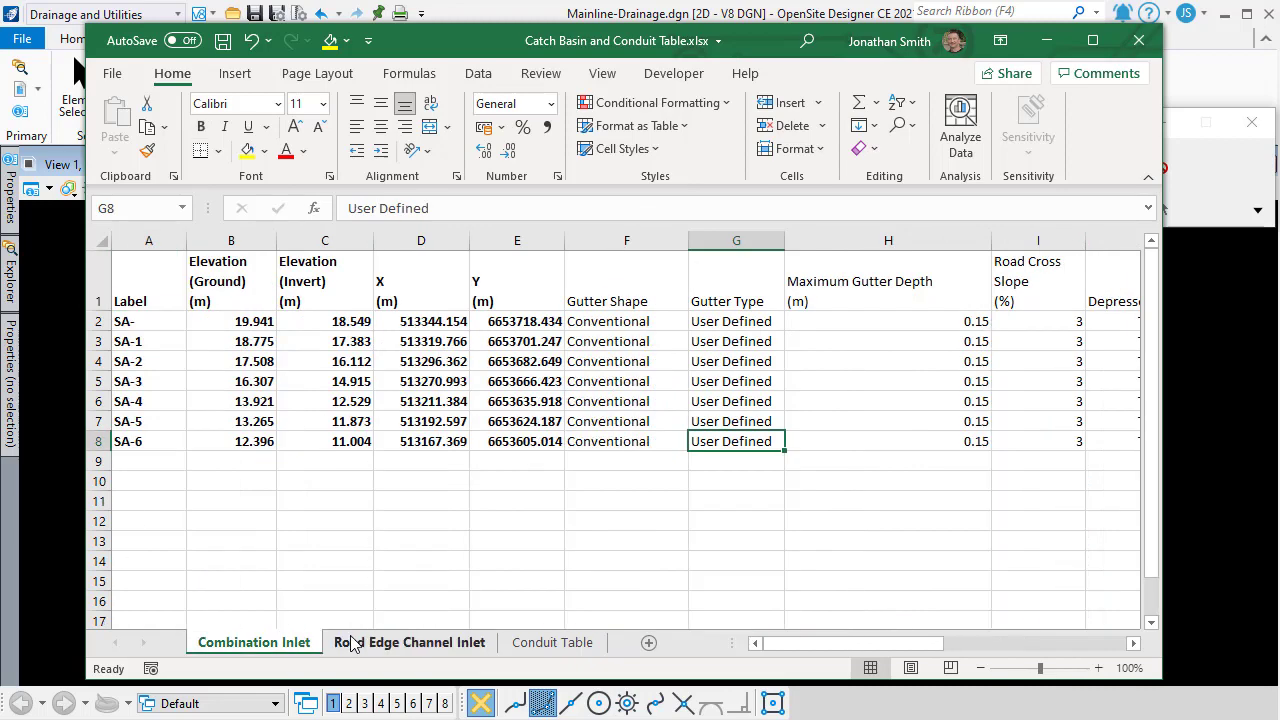
left_click(352, 649)
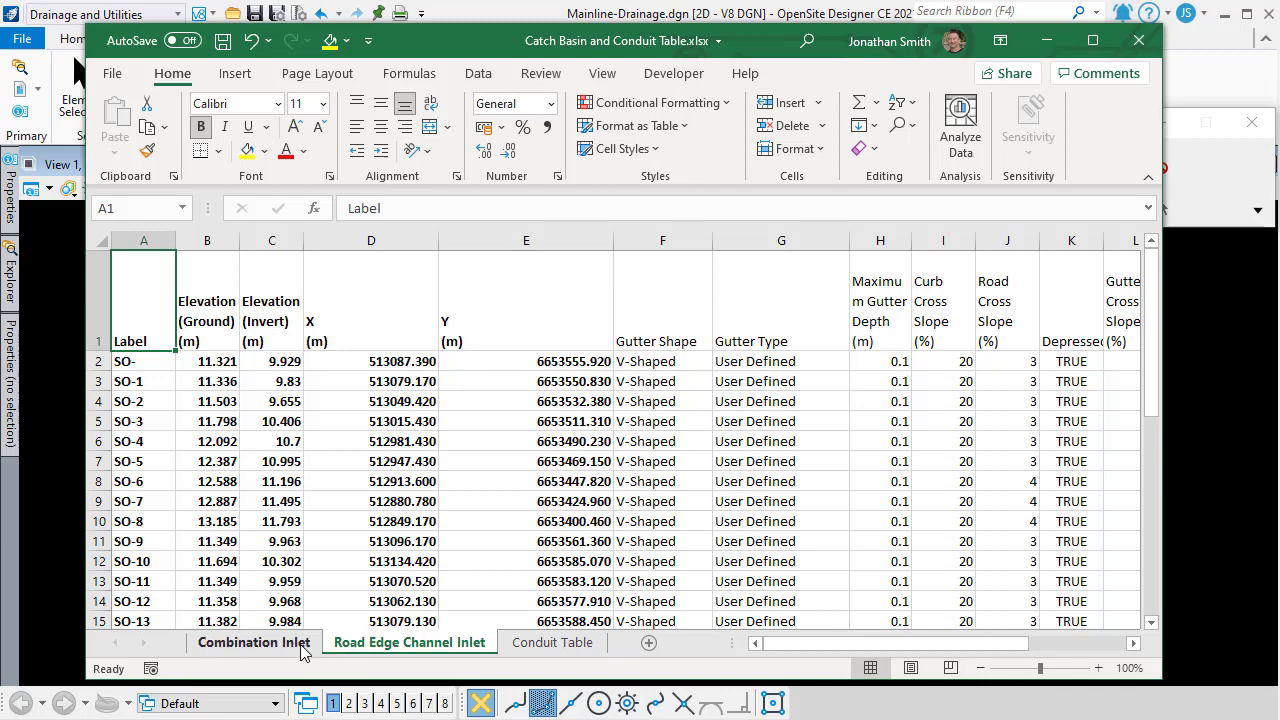
left_click(303, 648)
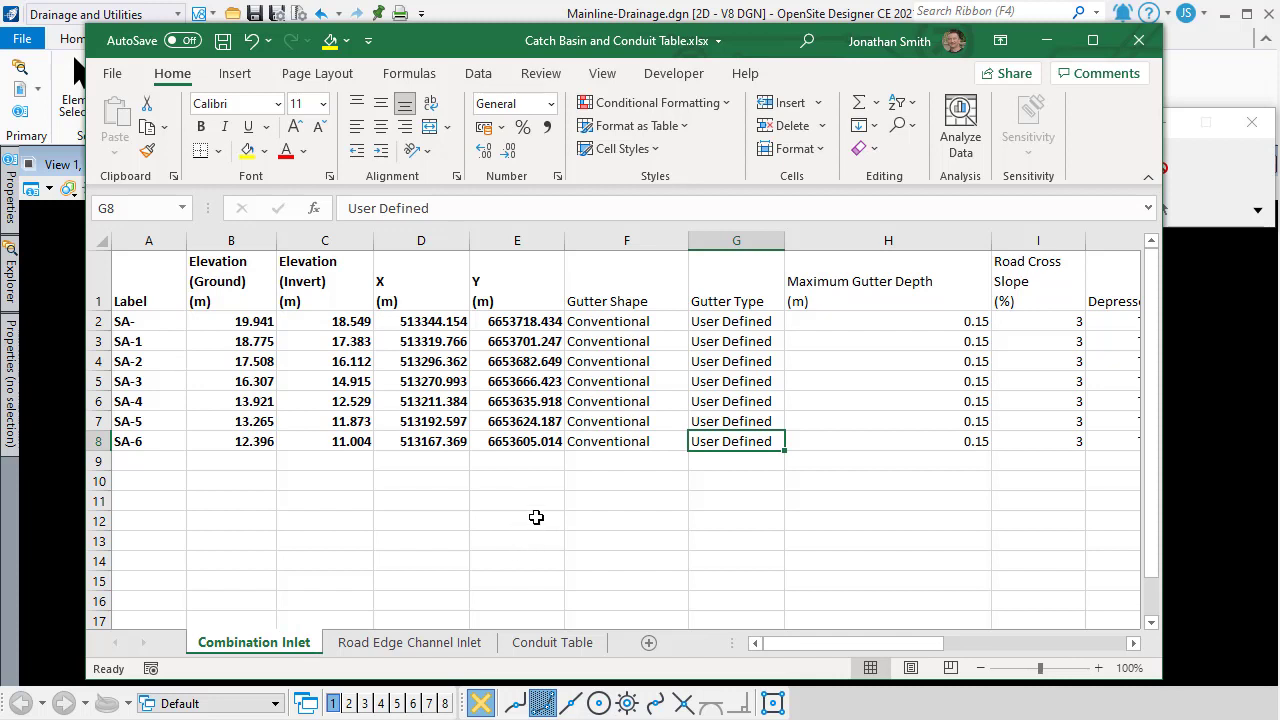
Step: Examine the Label, Elevation (Ground), Elevation (Invert), X and Y headers on the Combination Inlet sheet and show the Road Edge Channel Inlet sheet
left_click(152, 266)
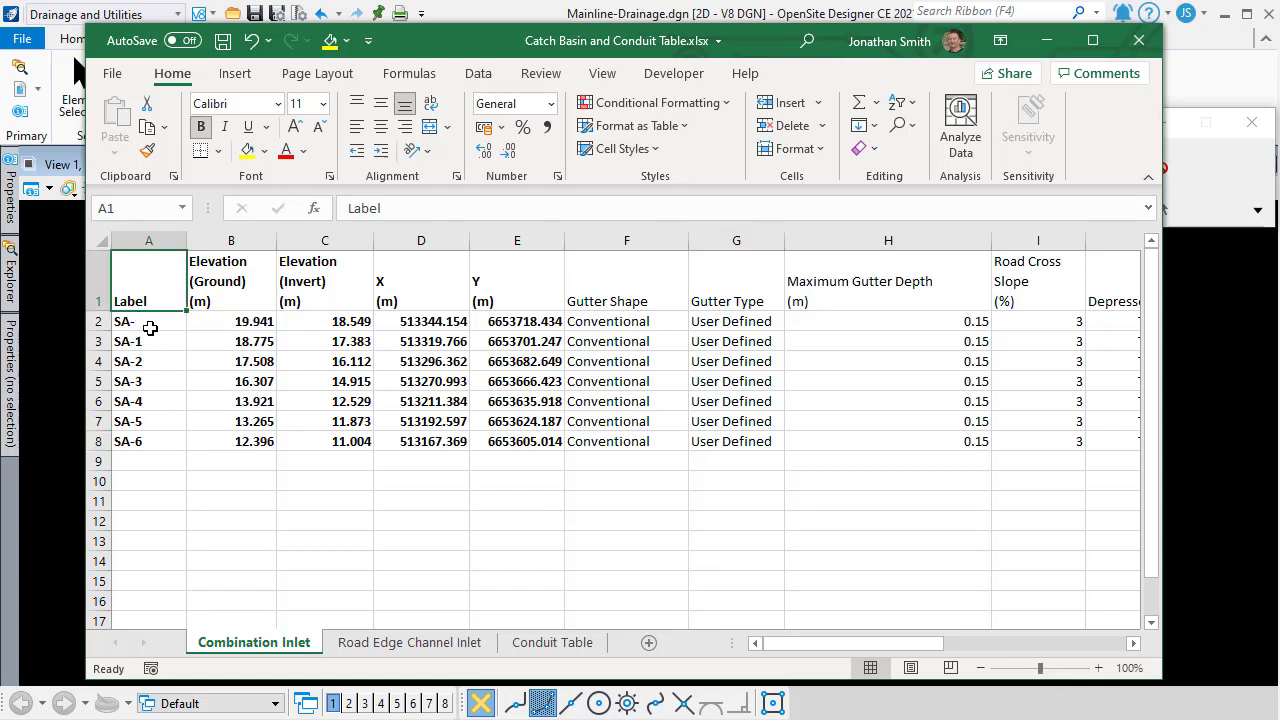
left_click(229, 274)
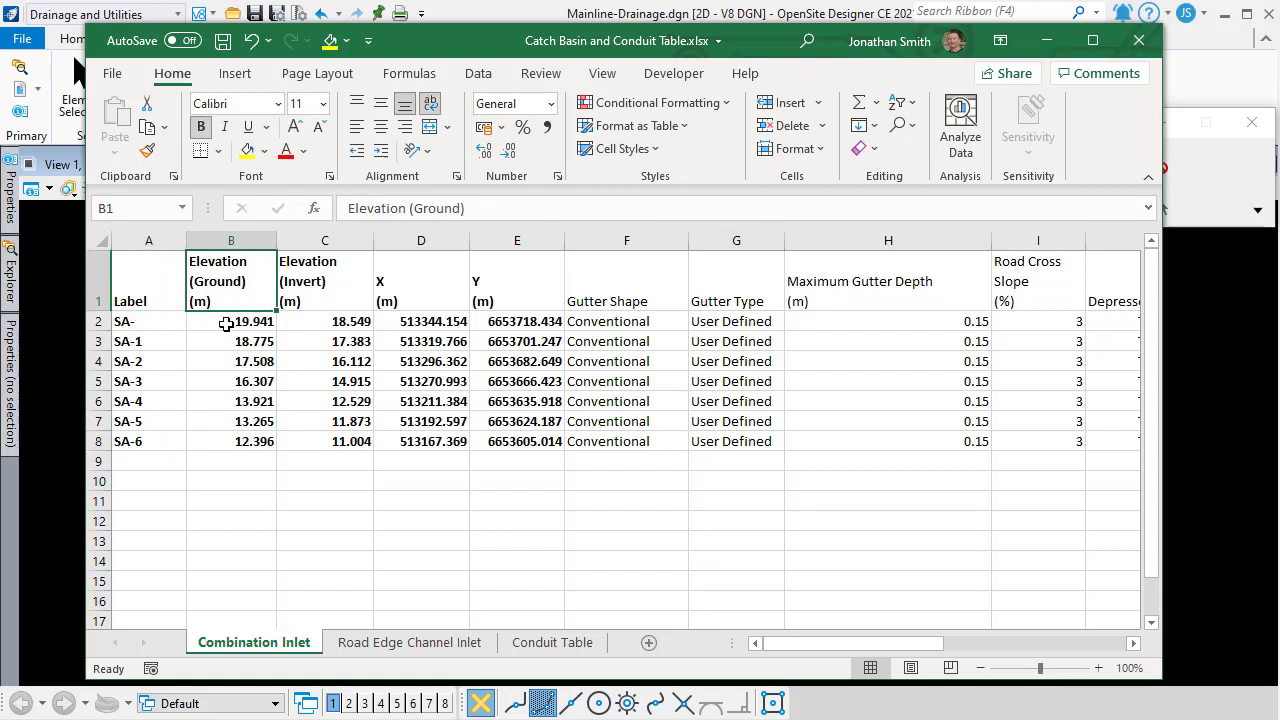
left_click(303, 280)
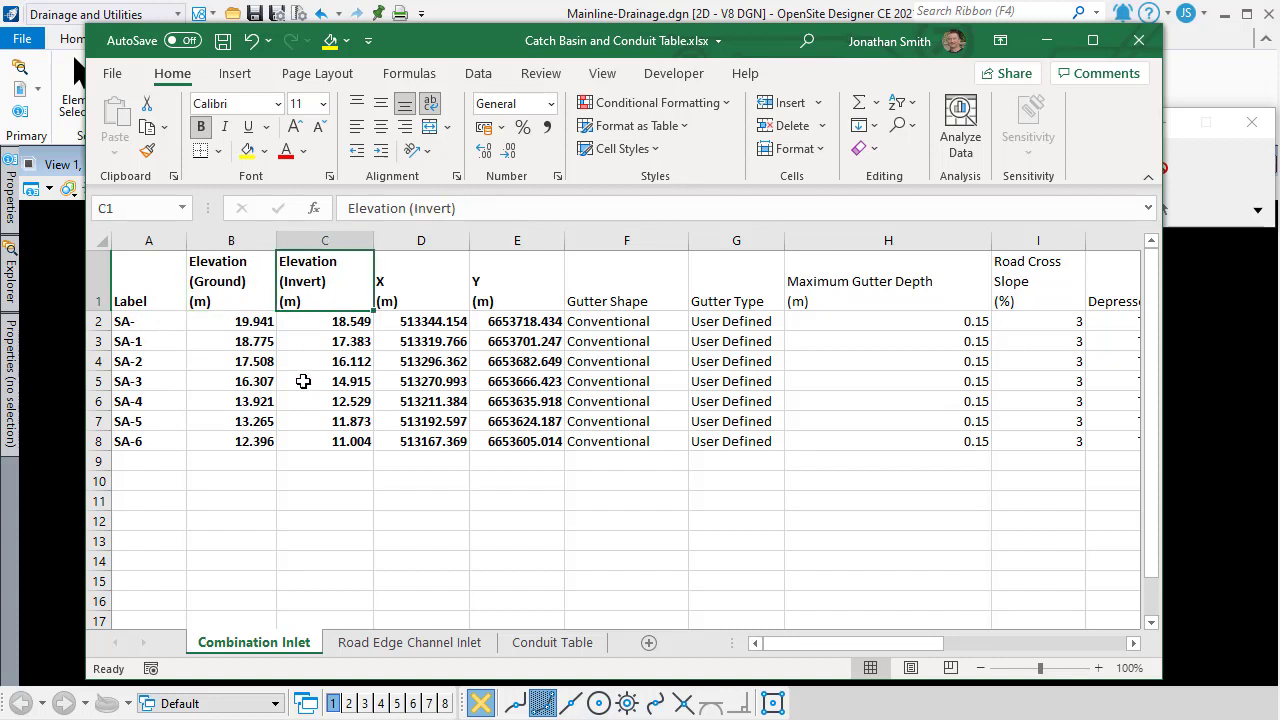
left_click(426, 278)
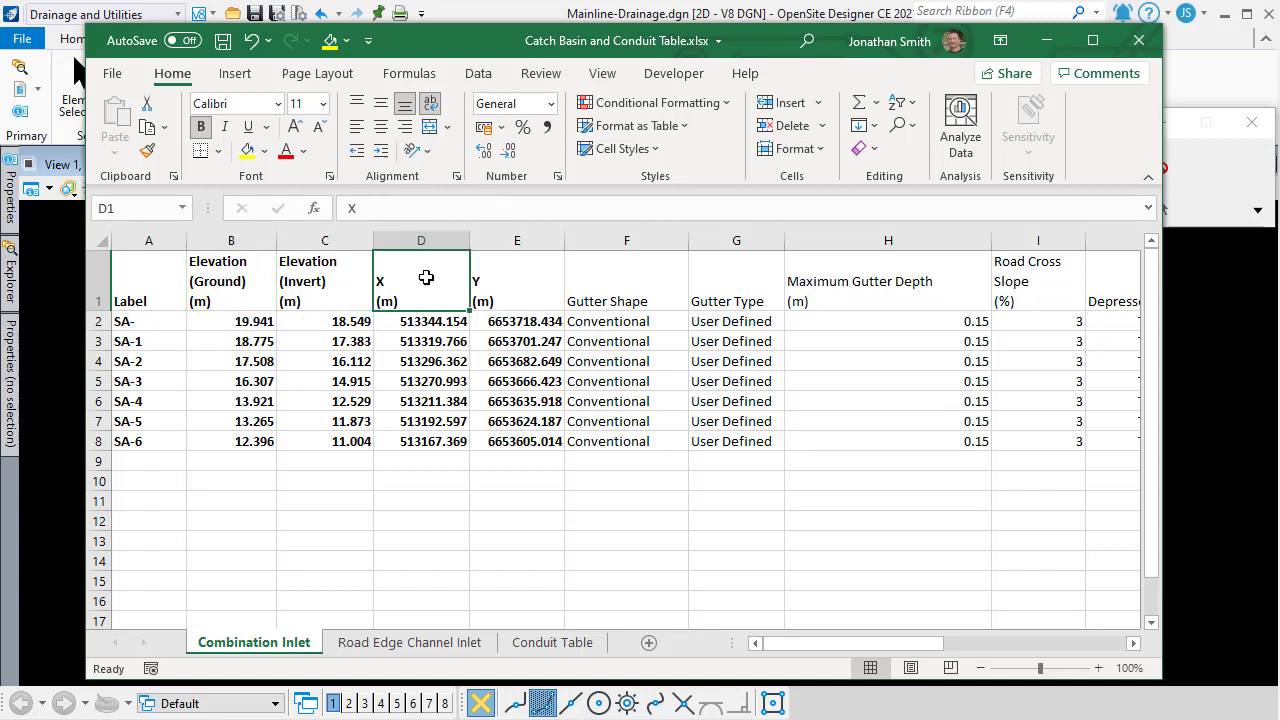
left_click(508, 276)
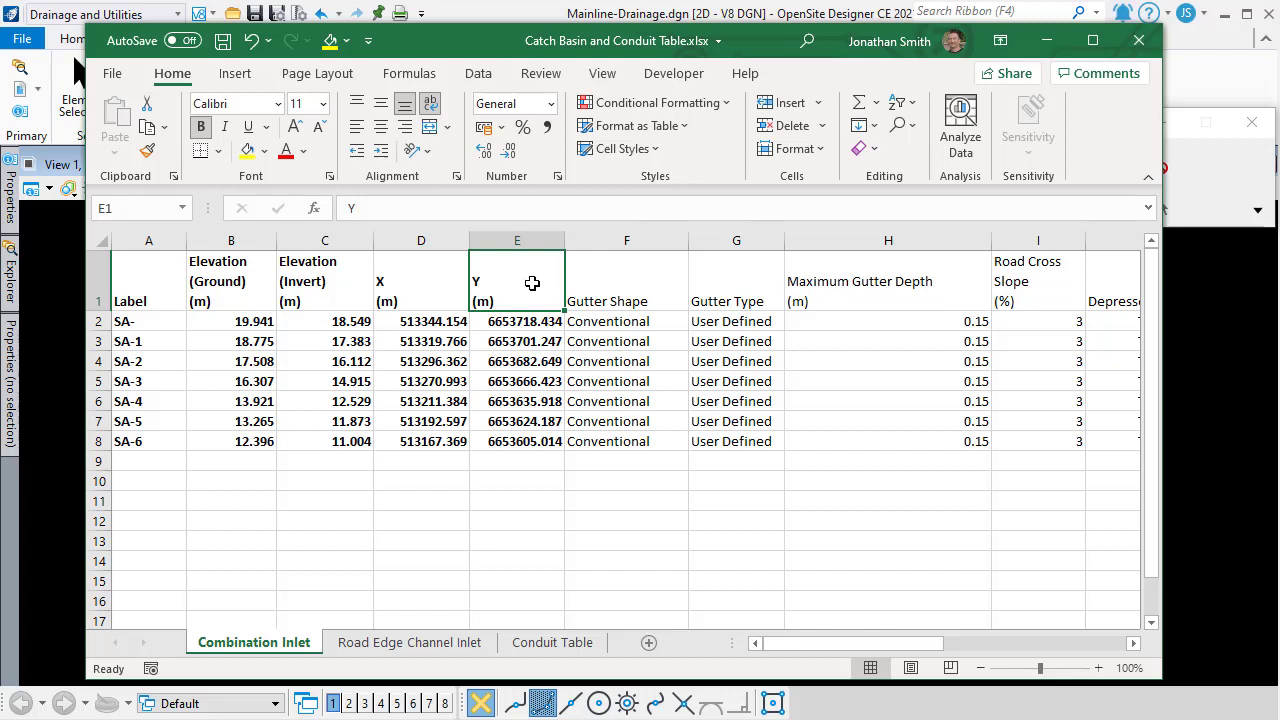
left_click_drag(532, 283, 168, 290)
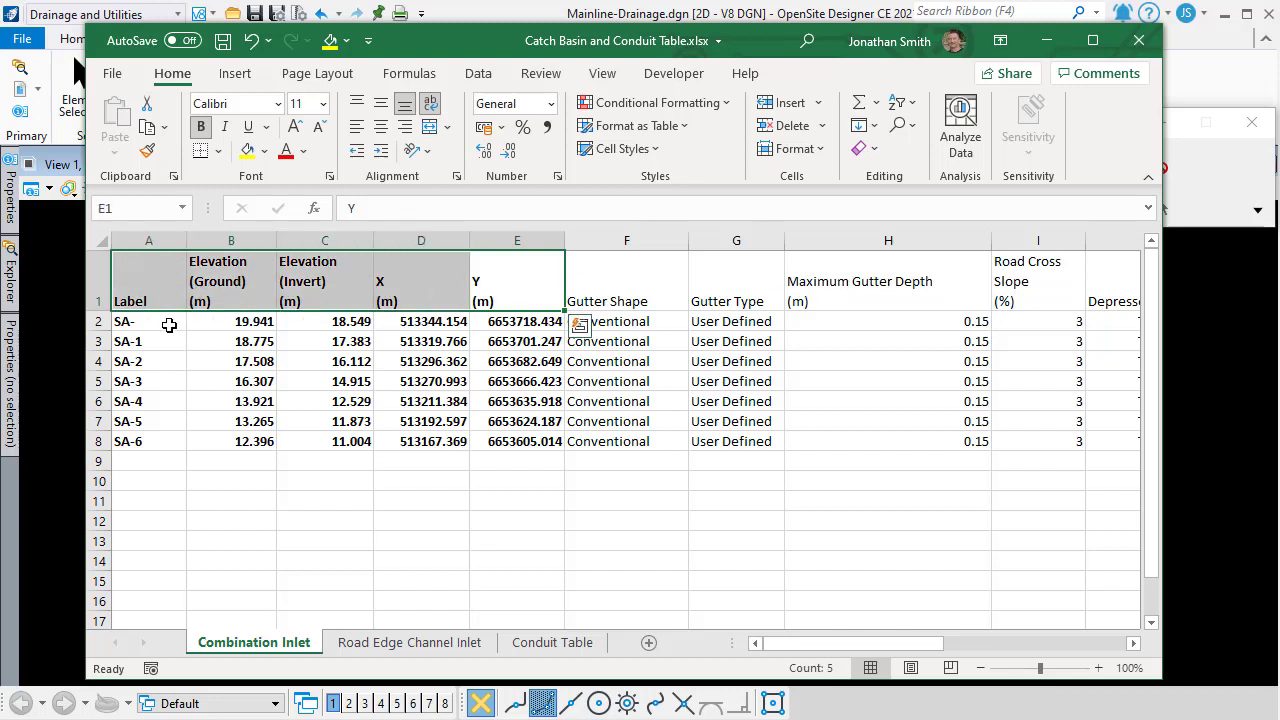
left_click(436, 645)
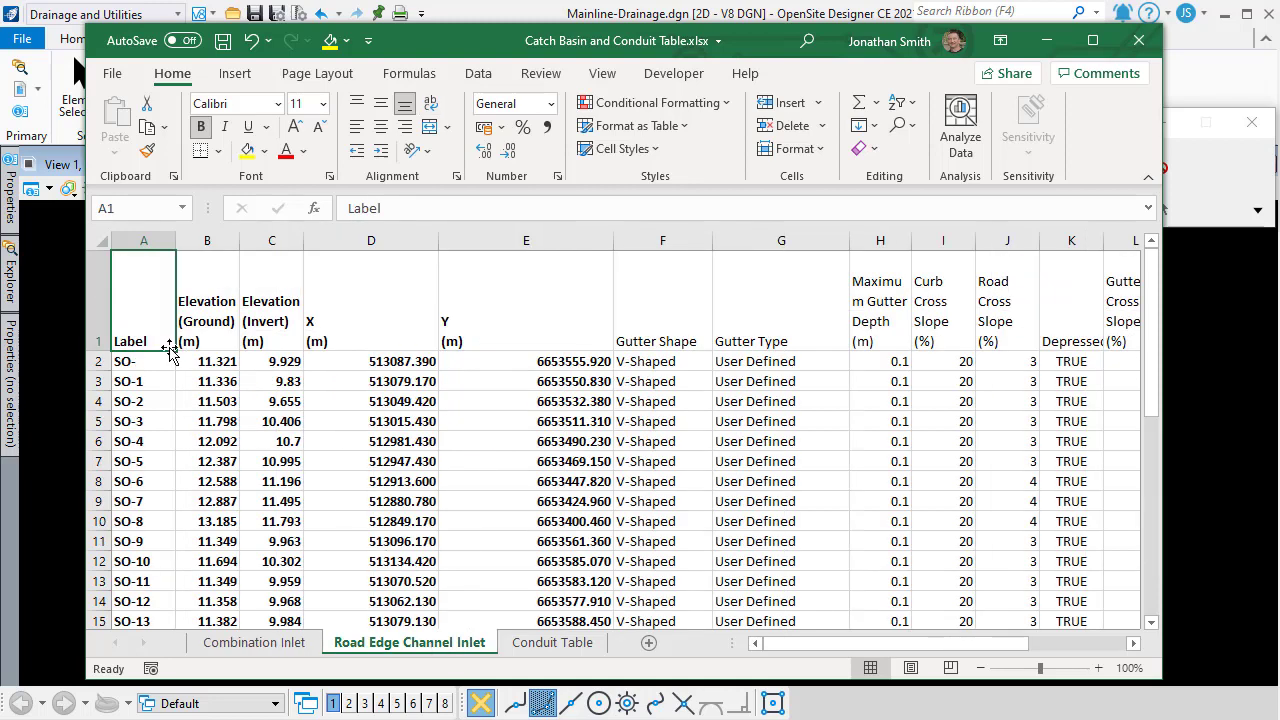
Step: Examine the Label through Y headers on the Road Edge Channel Inlet sheet and the Label through Diameter headers on the Conduit Table sheet
left_click_drag(149, 289, 518, 301)
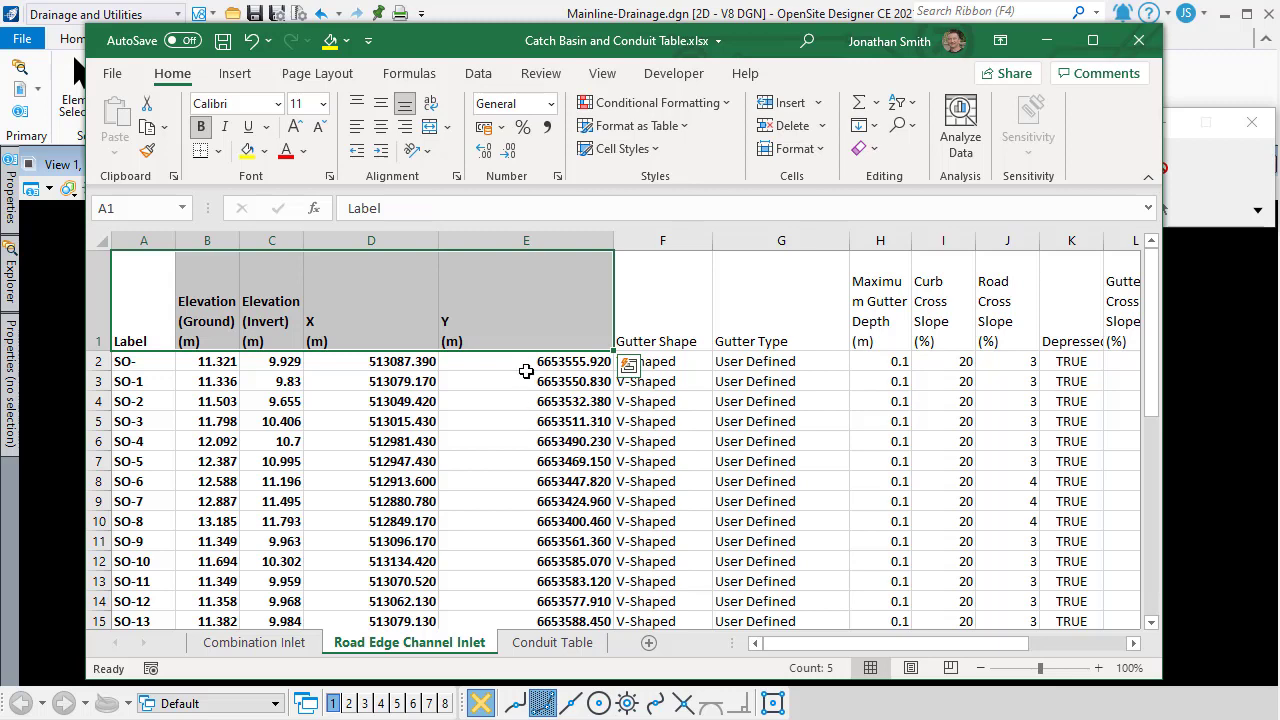
left_click(553, 643)
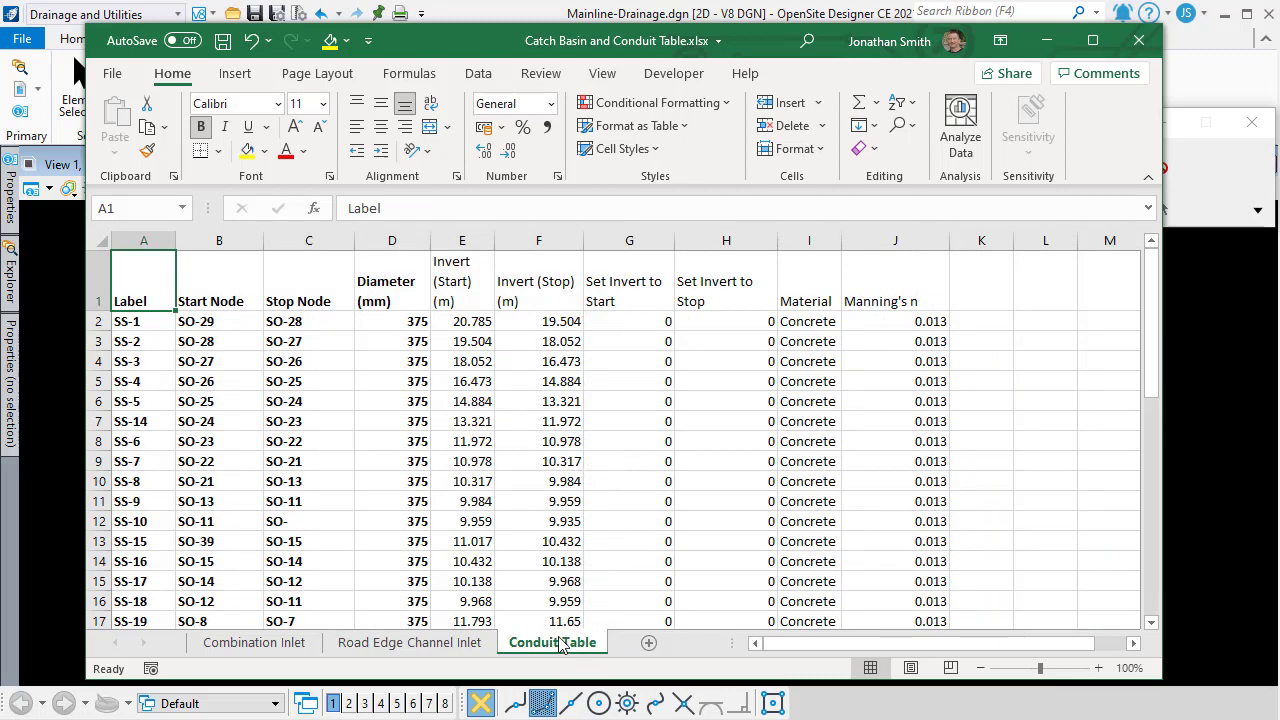
left_click_drag(146, 270, 392, 277)
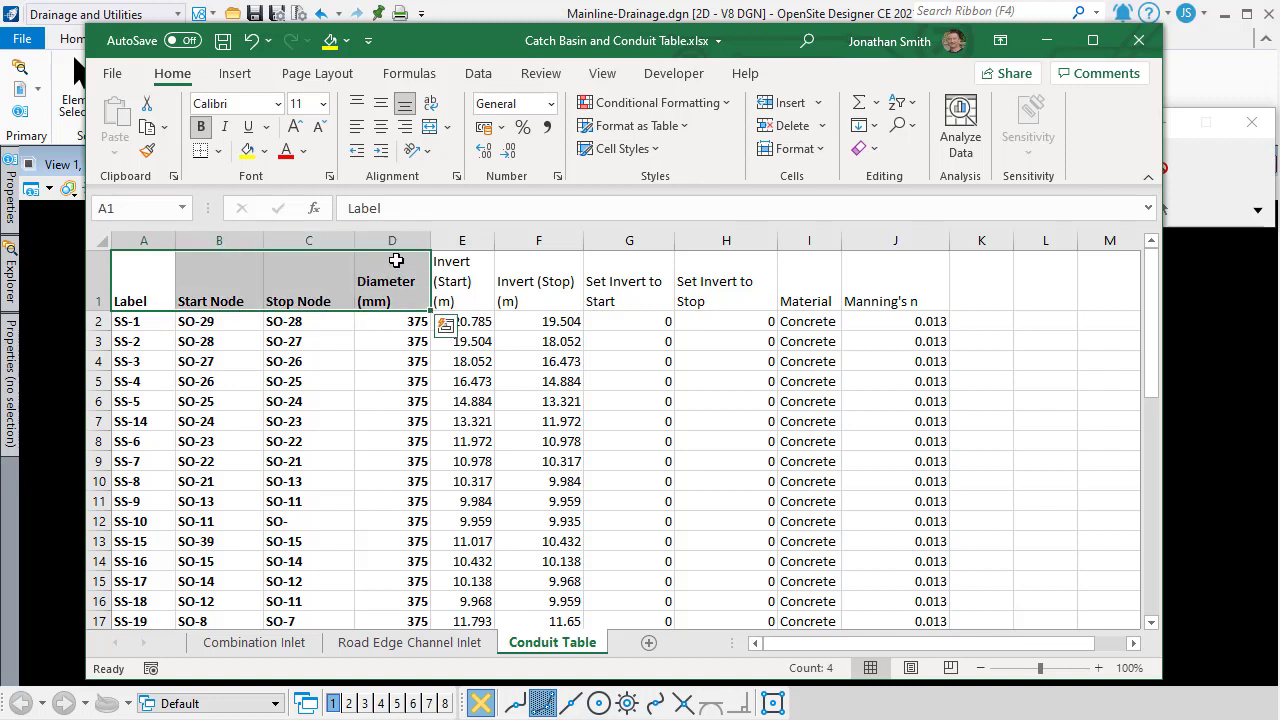
left_click(145, 300)
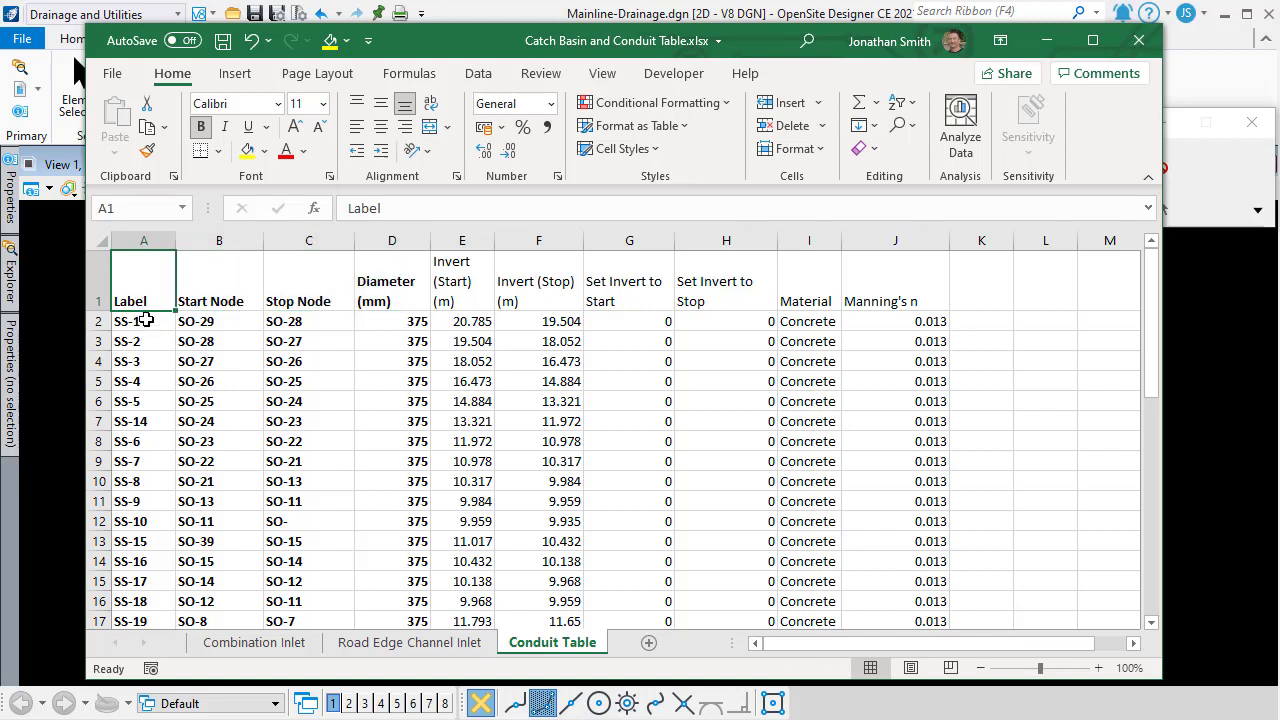
left_click(220, 295)
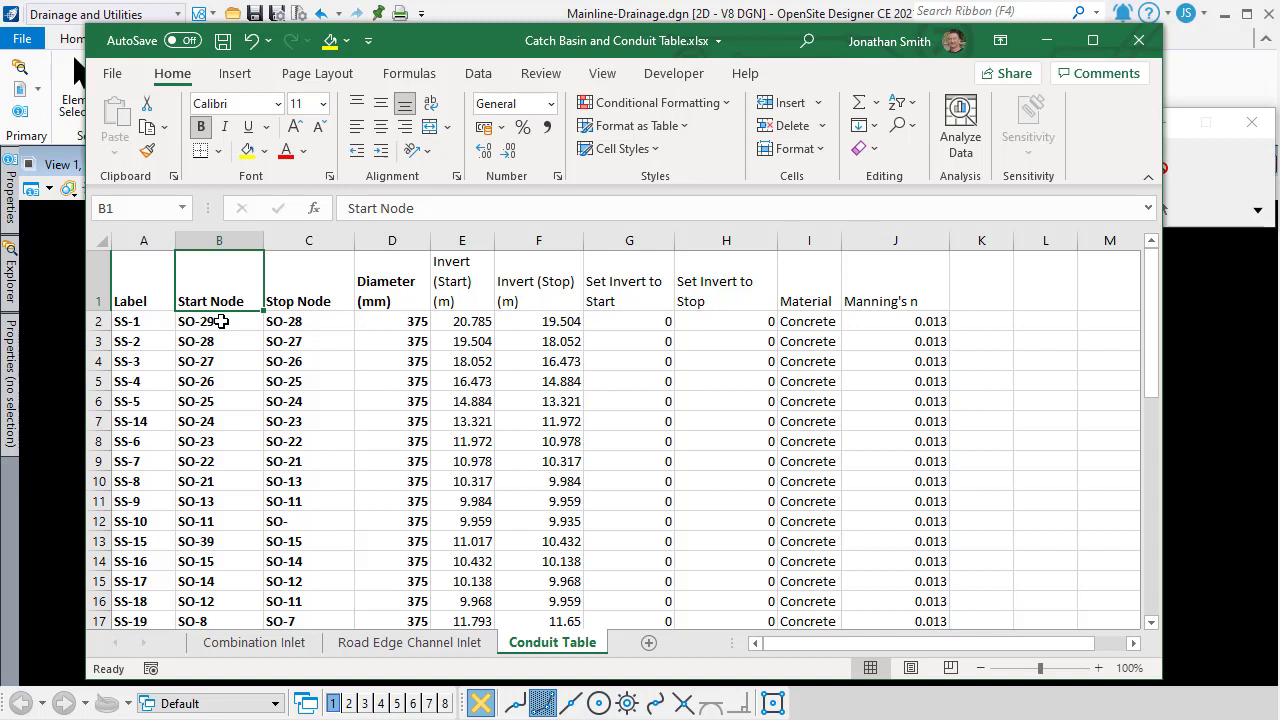
left_click(291, 292)
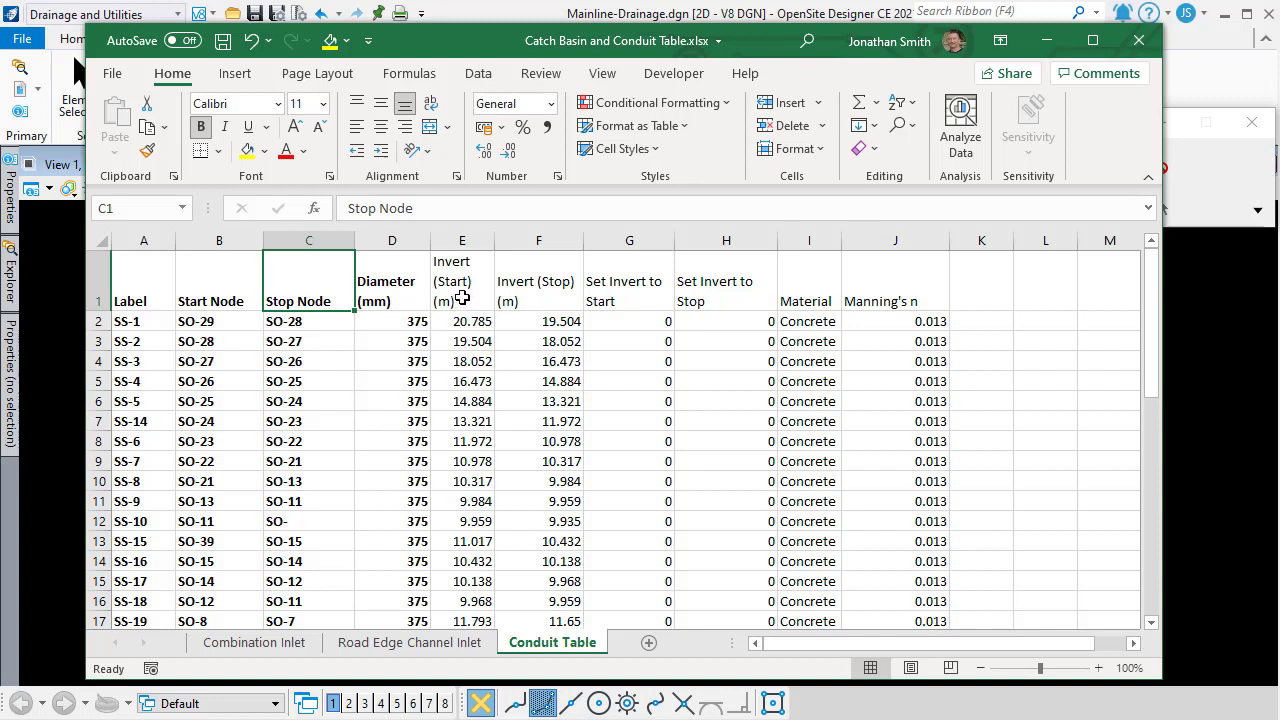
Step: Examine the Invert (Start) and Invert (Stop) headers on the Conduit Table sheet
left_click_drag(462, 298, 520, 289)
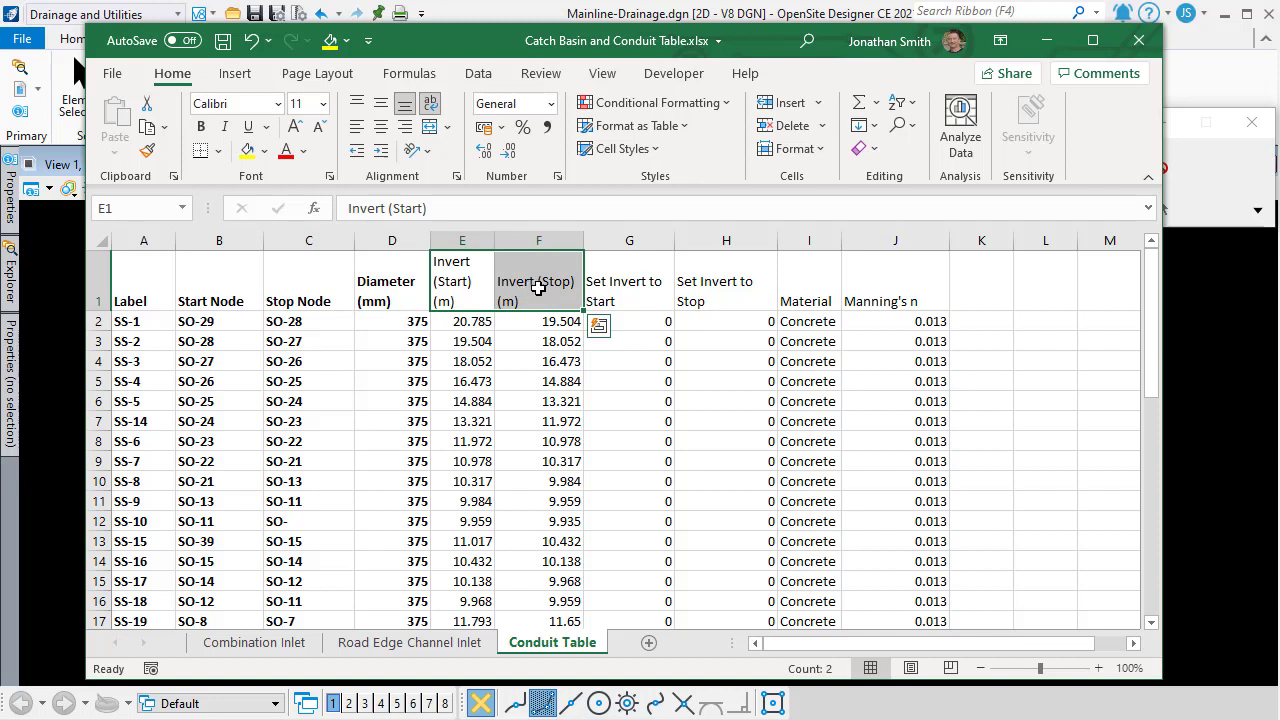
left_click(472, 286)
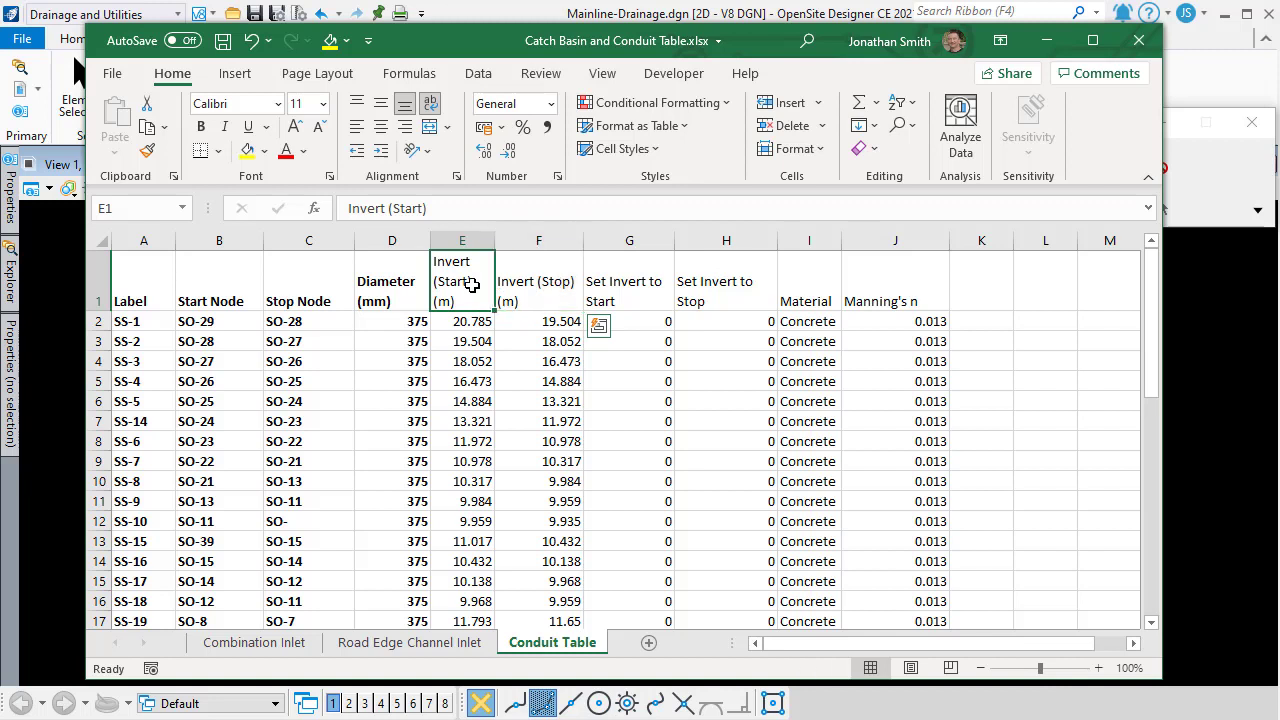
left_click_drag(472, 286, 523, 279)
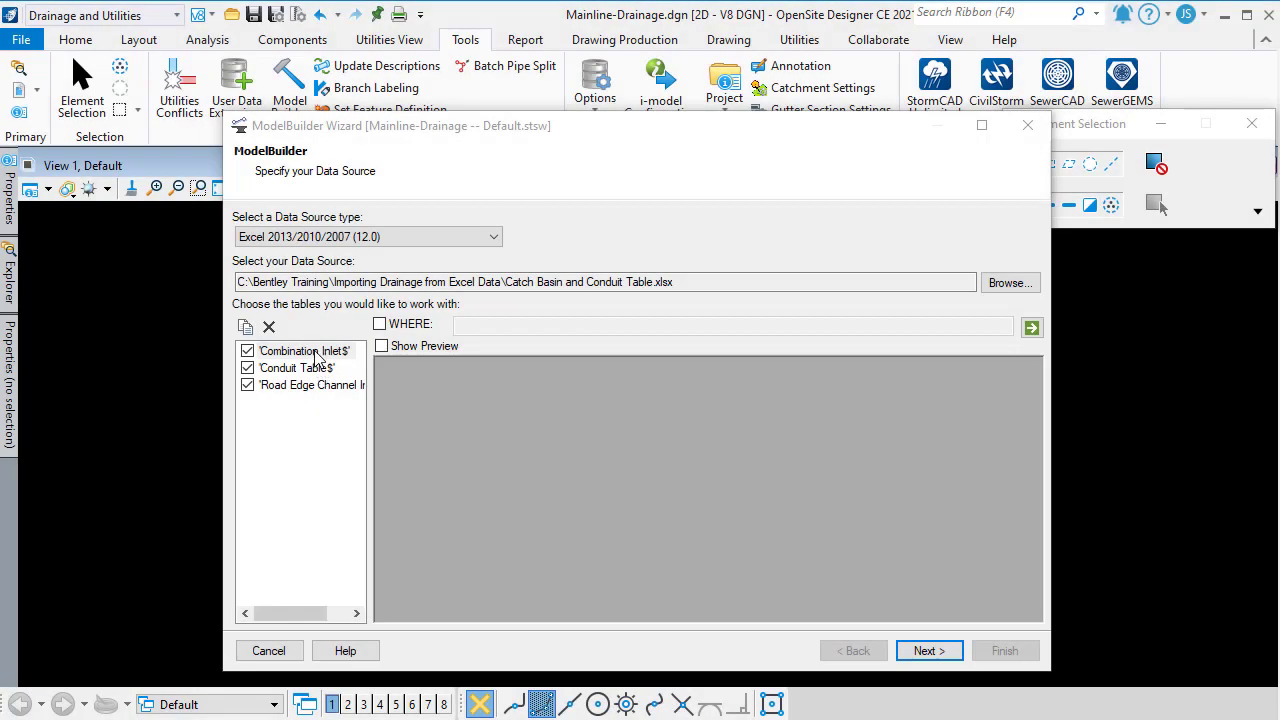
Step: Review the three source tables in the ModelBuilder Wizard and show a data preview of the Combination Inlet table
left_click(318, 368)
left_click(318, 386)
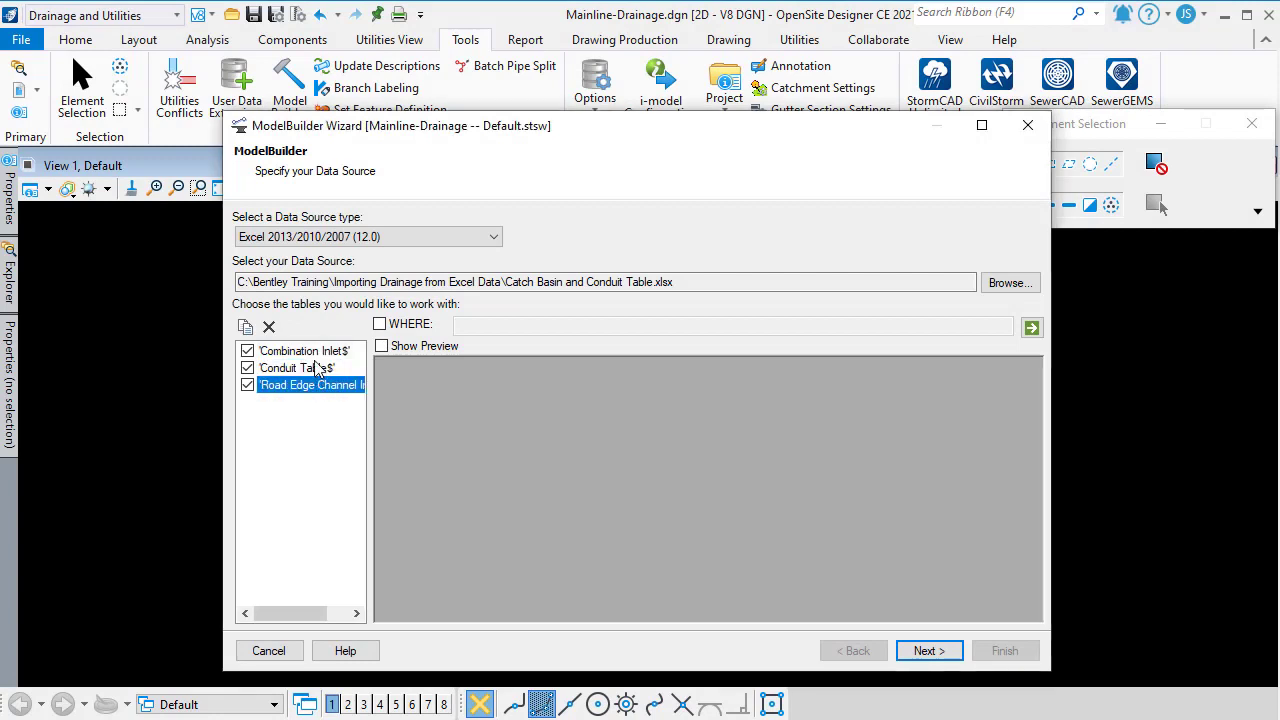
left_click(315, 368)
left_click(314, 352)
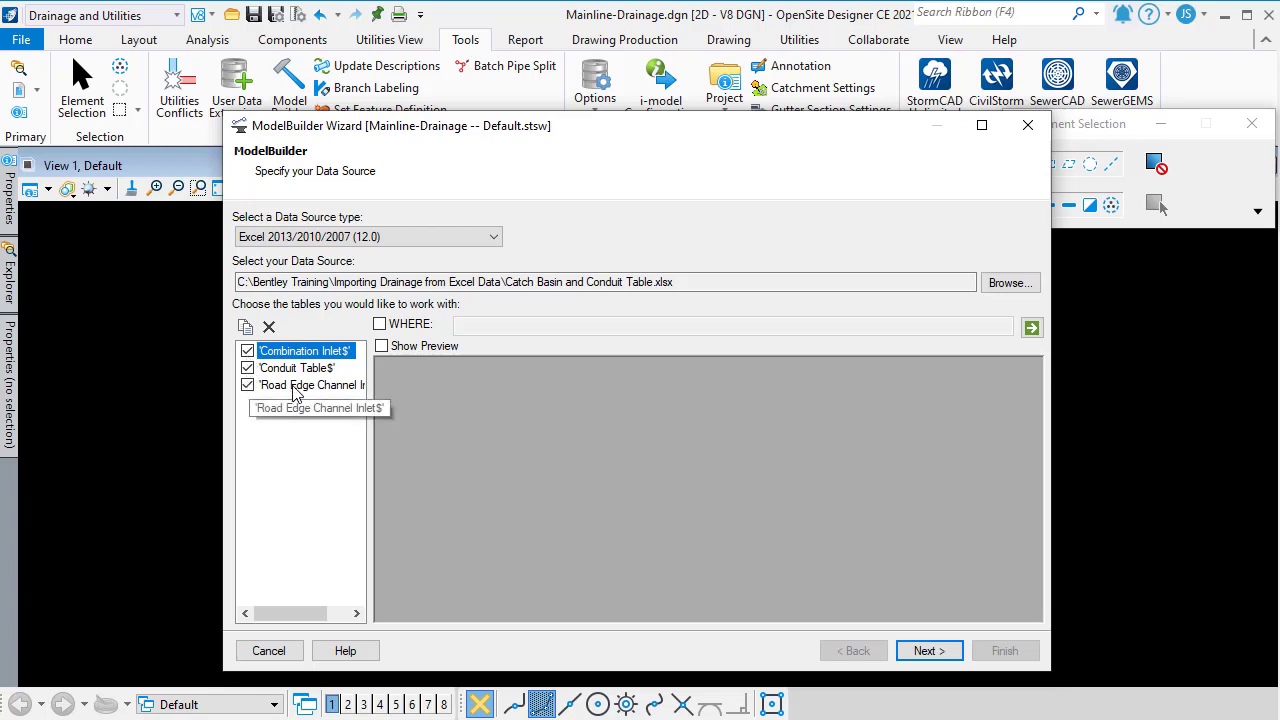
left_click(380, 346)
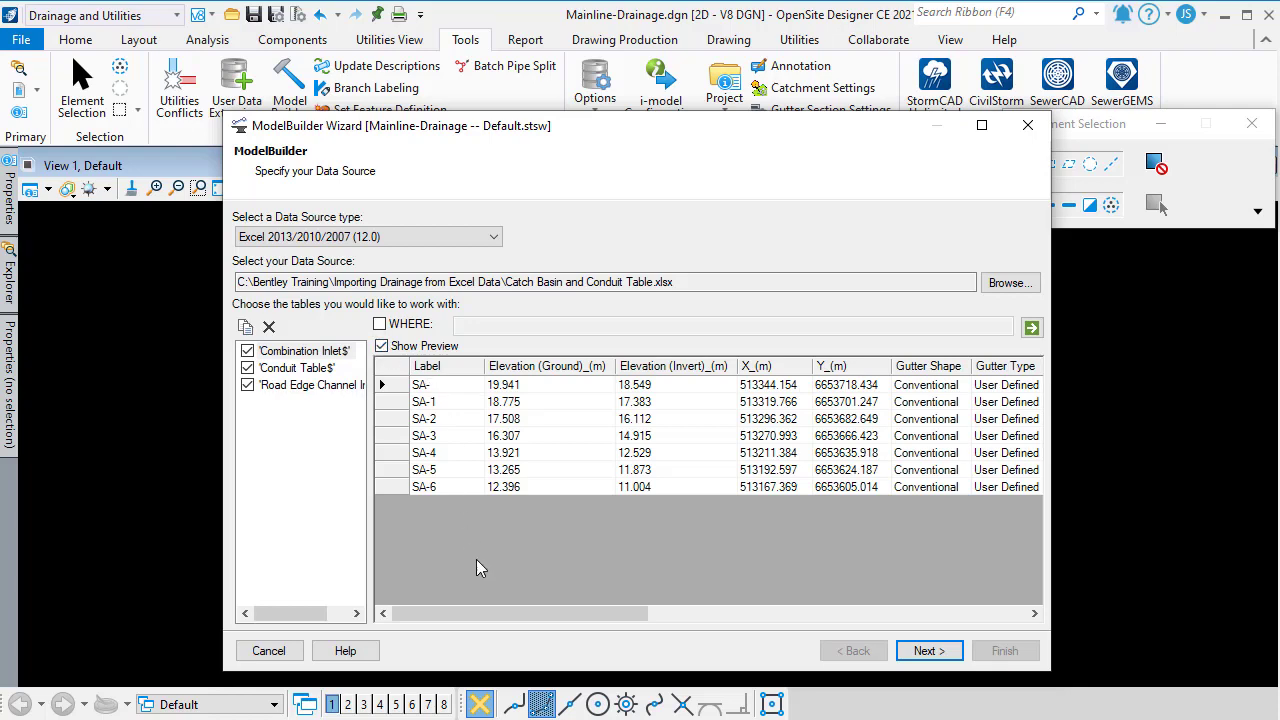
left_click_drag(497, 614, 456, 606)
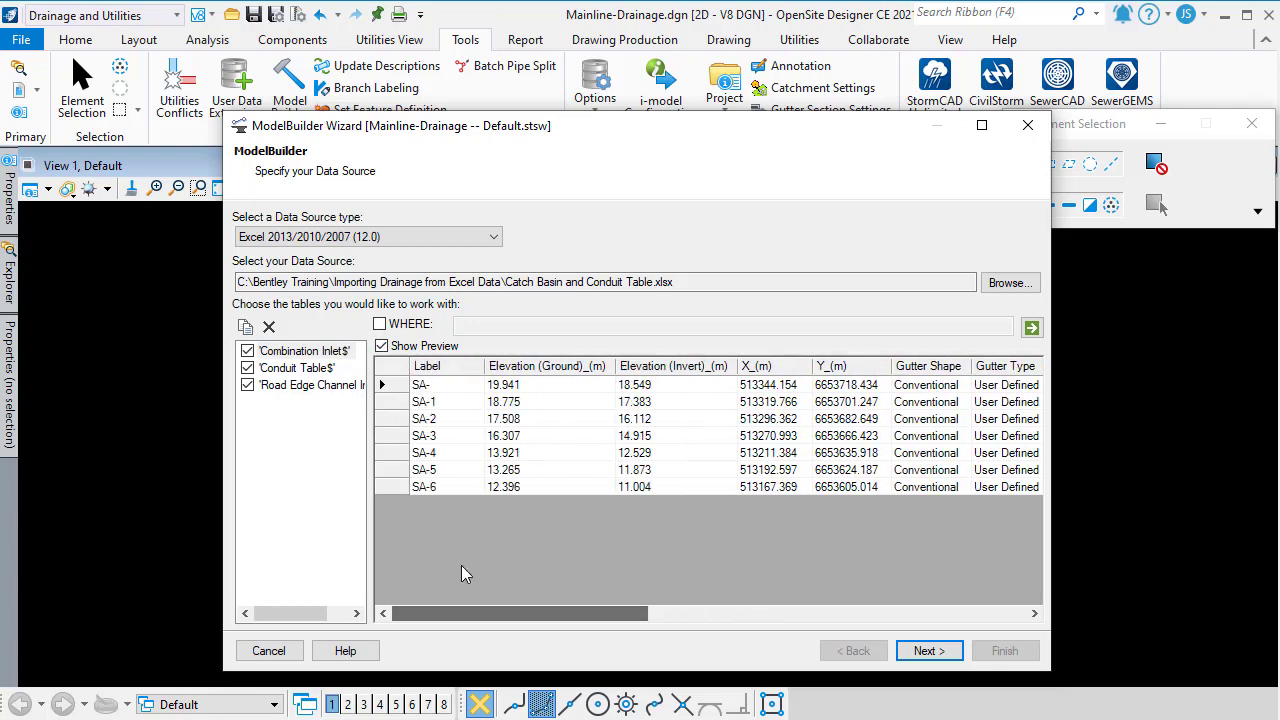
Step: Accept the selected tables, coordinate unit m, synchronization options and Label key field mapping, and proceed to the field mappings
left_click(928, 651)
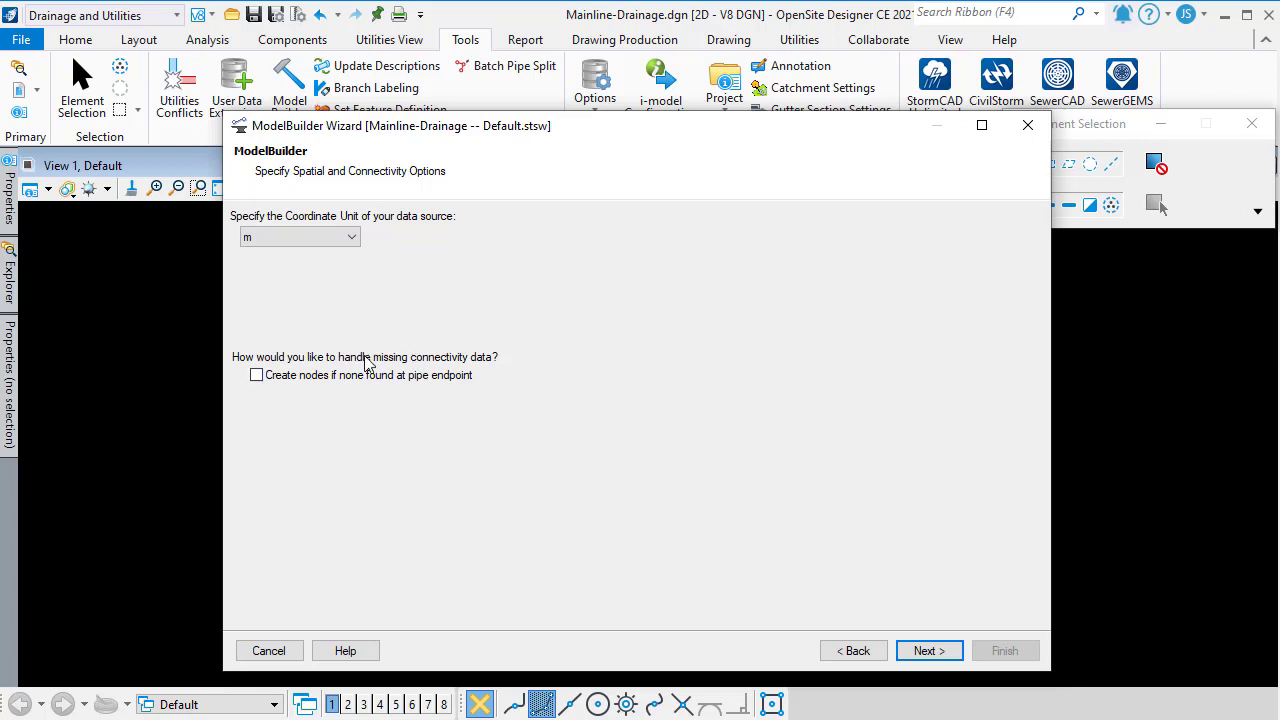
left_click(928, 651)
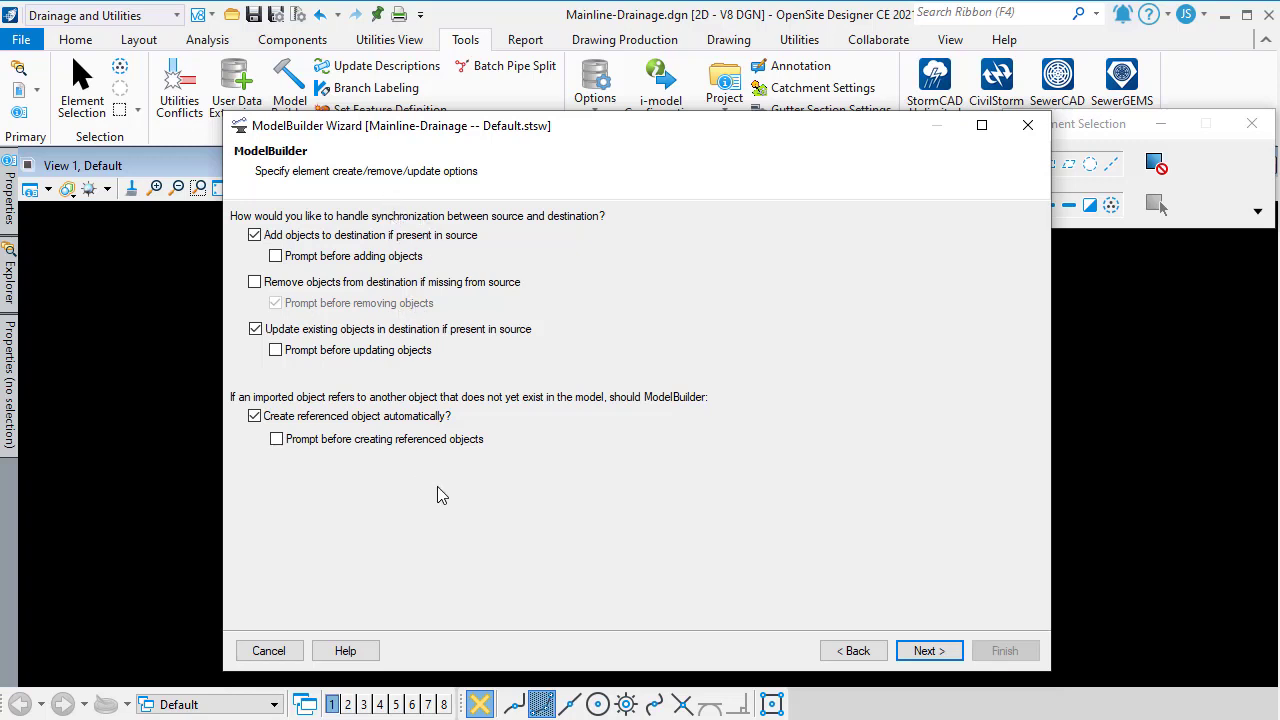
left_click(929, 652)
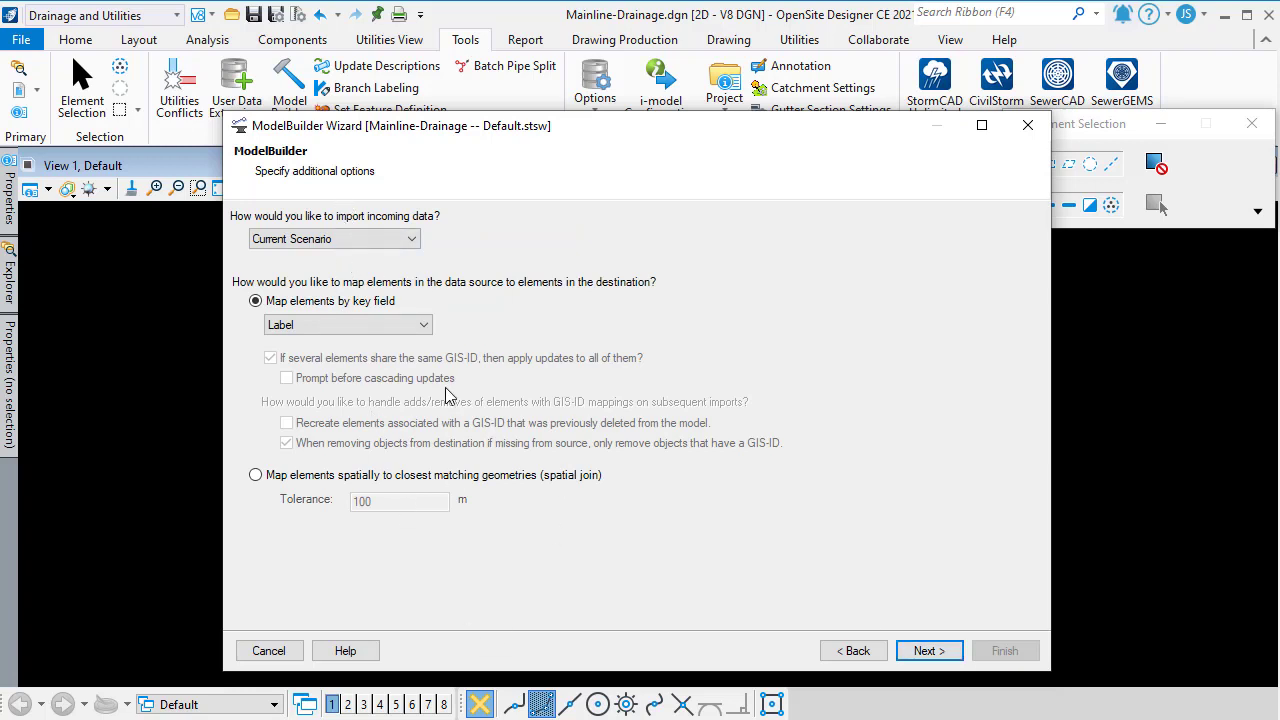
left_click(937, 652)
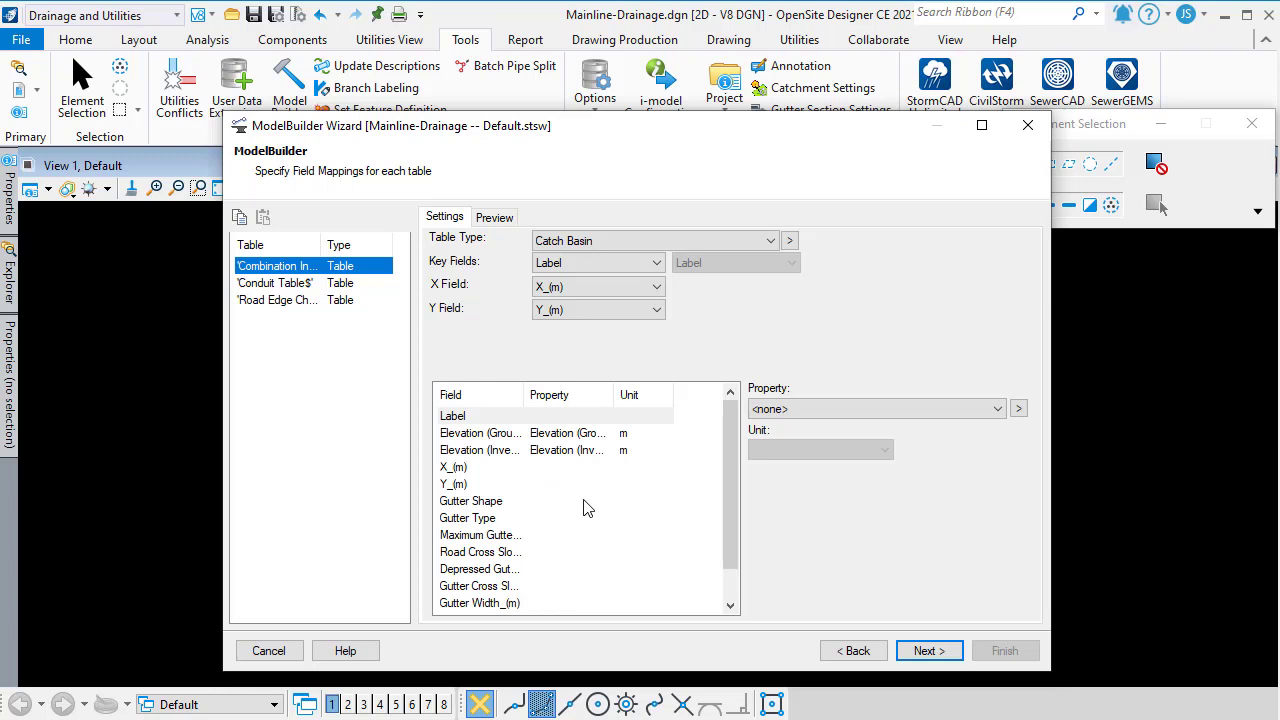
Step: Widen the table name column and check the table type, key field and X field choices for the Combination Inlet table
left_click_drag(322, 244, 341, 244)
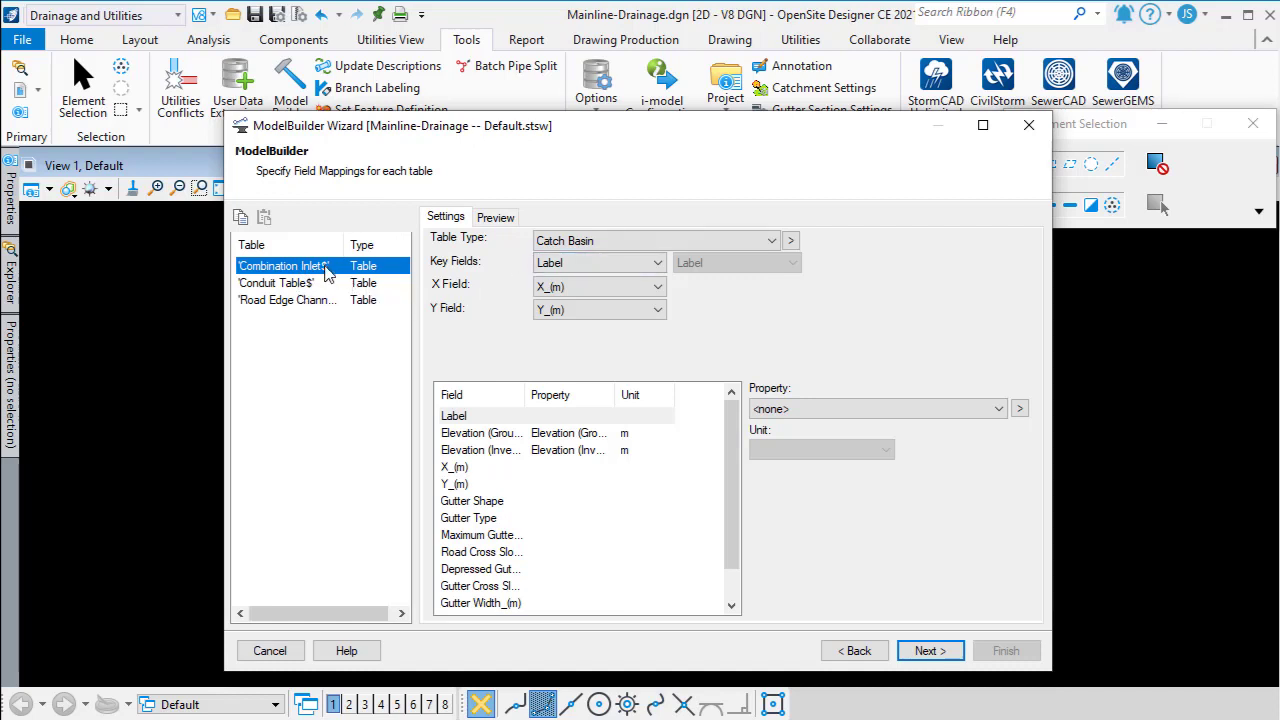
left_click(596, 248)
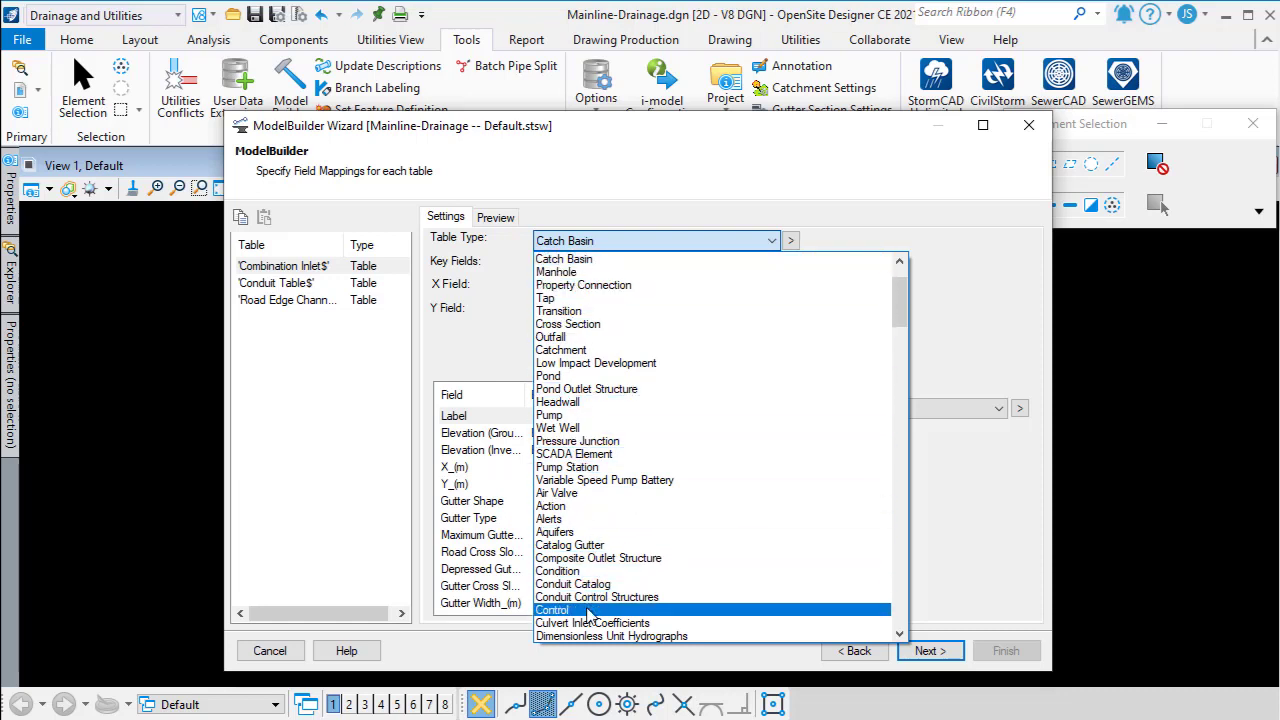
left_click(506, 245)
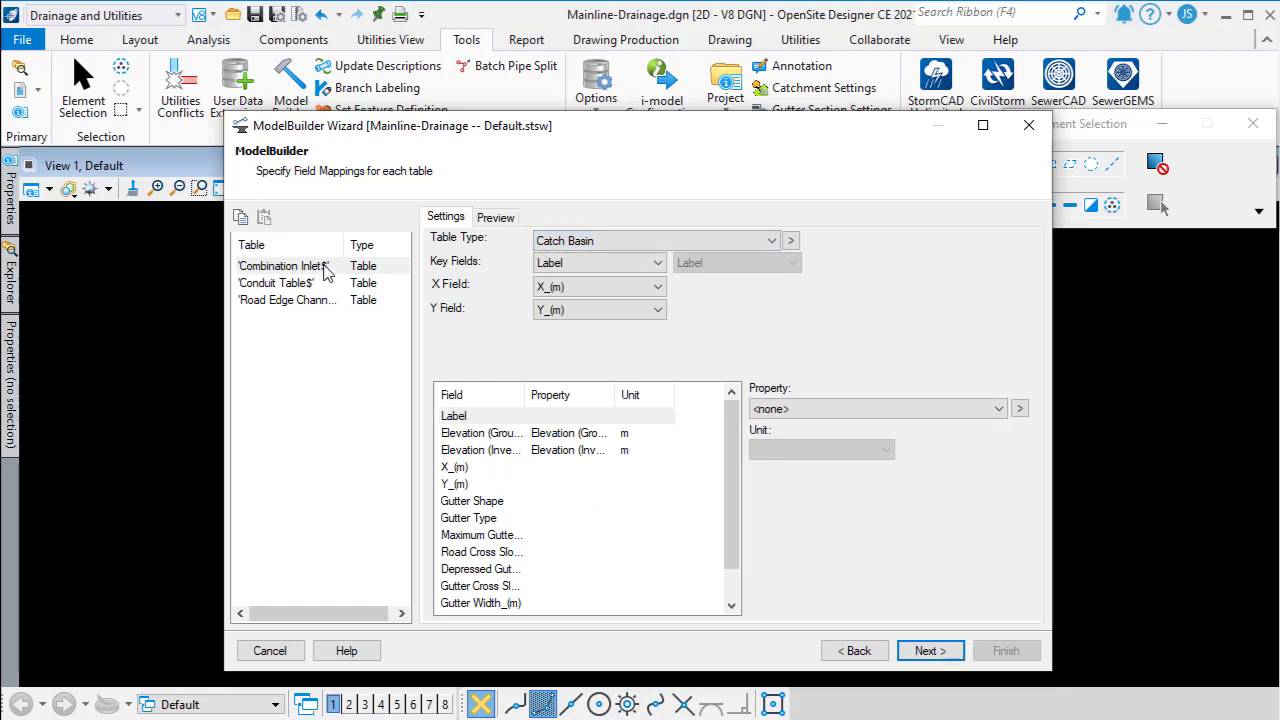
left_click(560, 264)
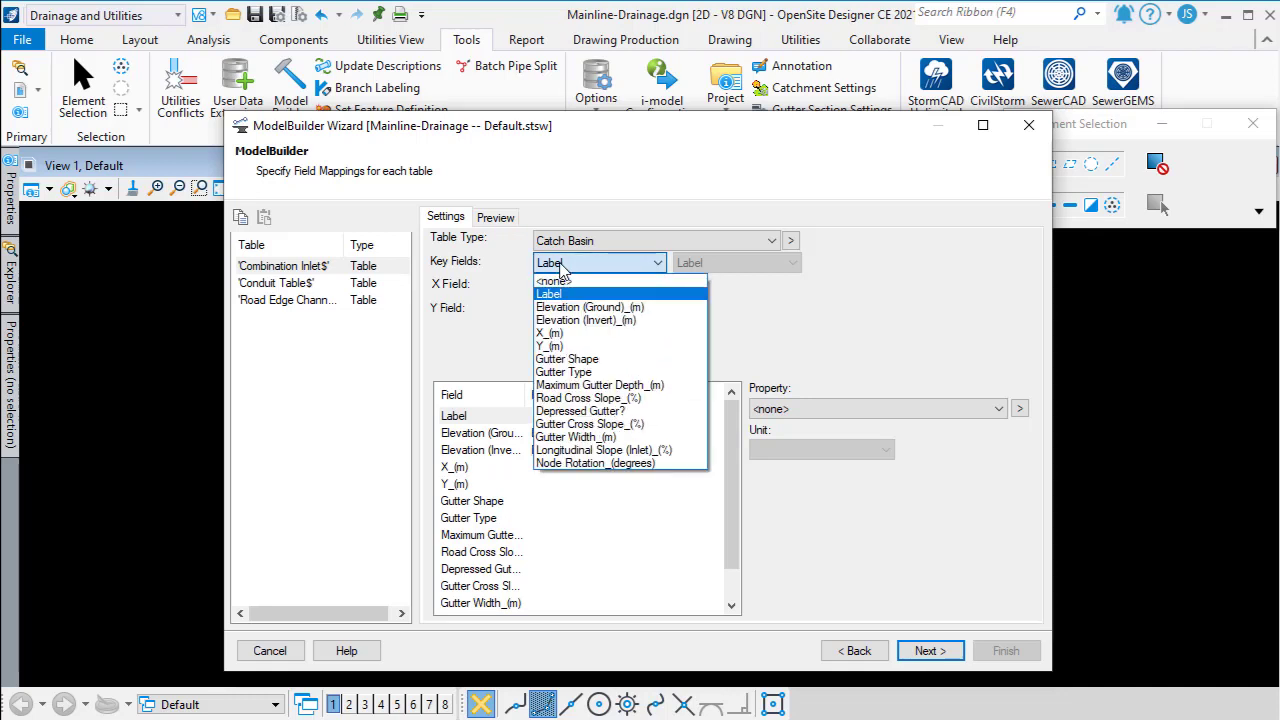
left_click(560, 266)
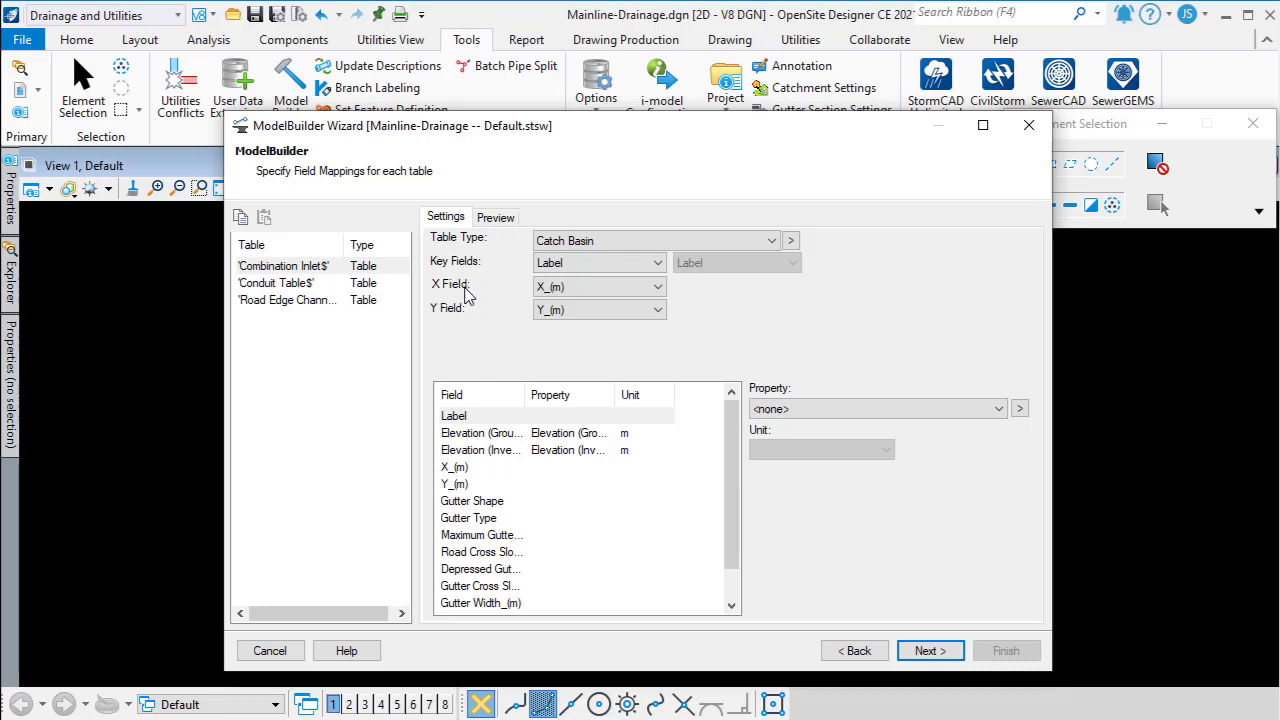
left_click(659, 289)
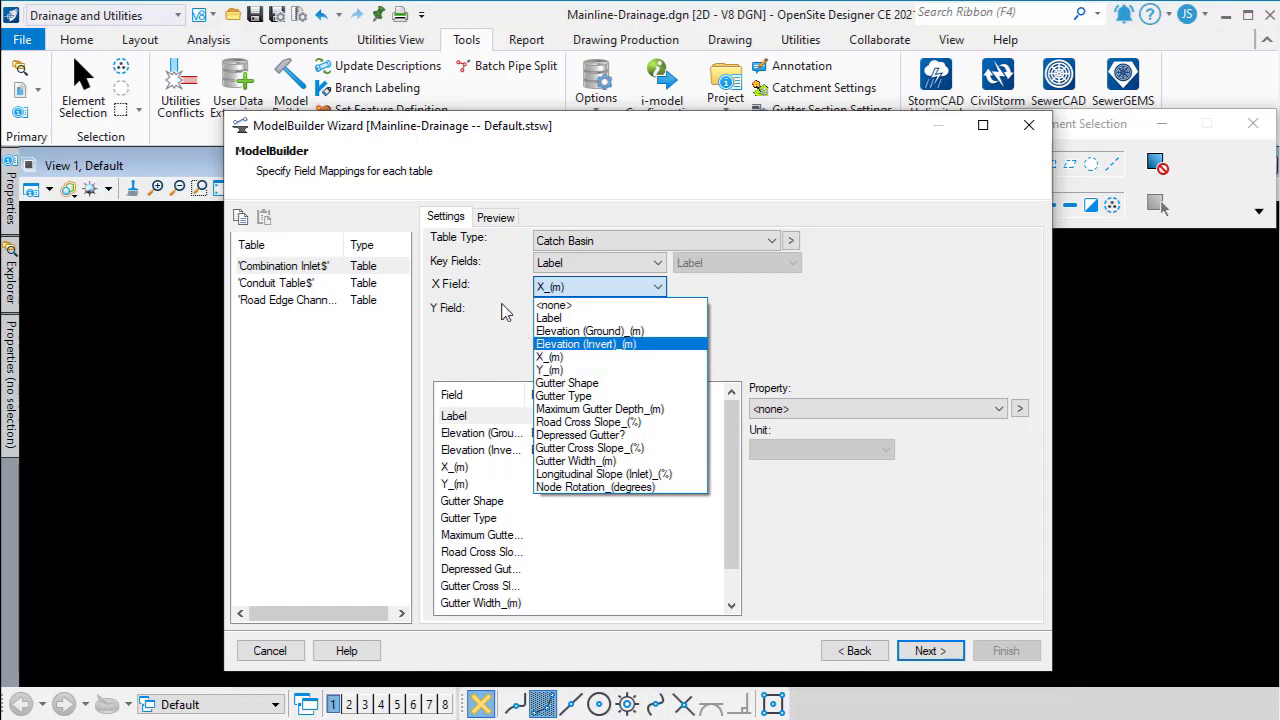
left_click(477, 286)
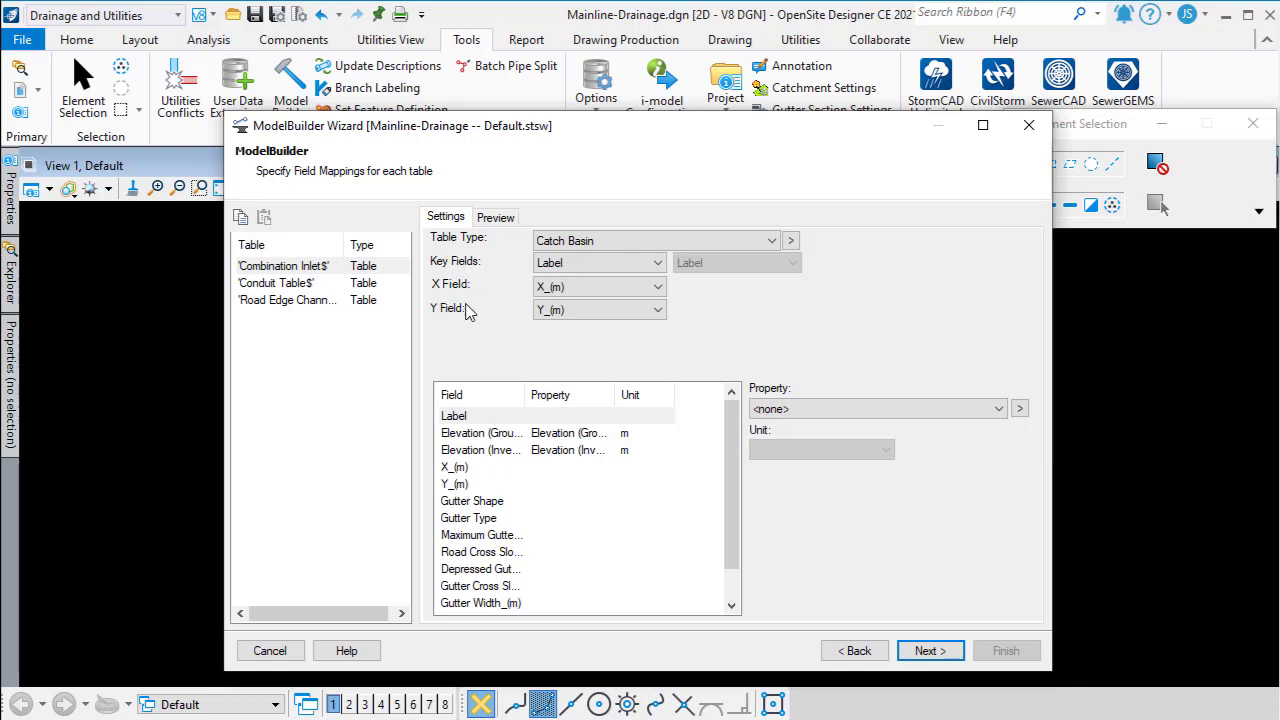
Step: Widen the Field column and check the property and unit choices mapped to the Elevation (Ground)_(m) field
left_click_drag(522, 395, 573, 395)
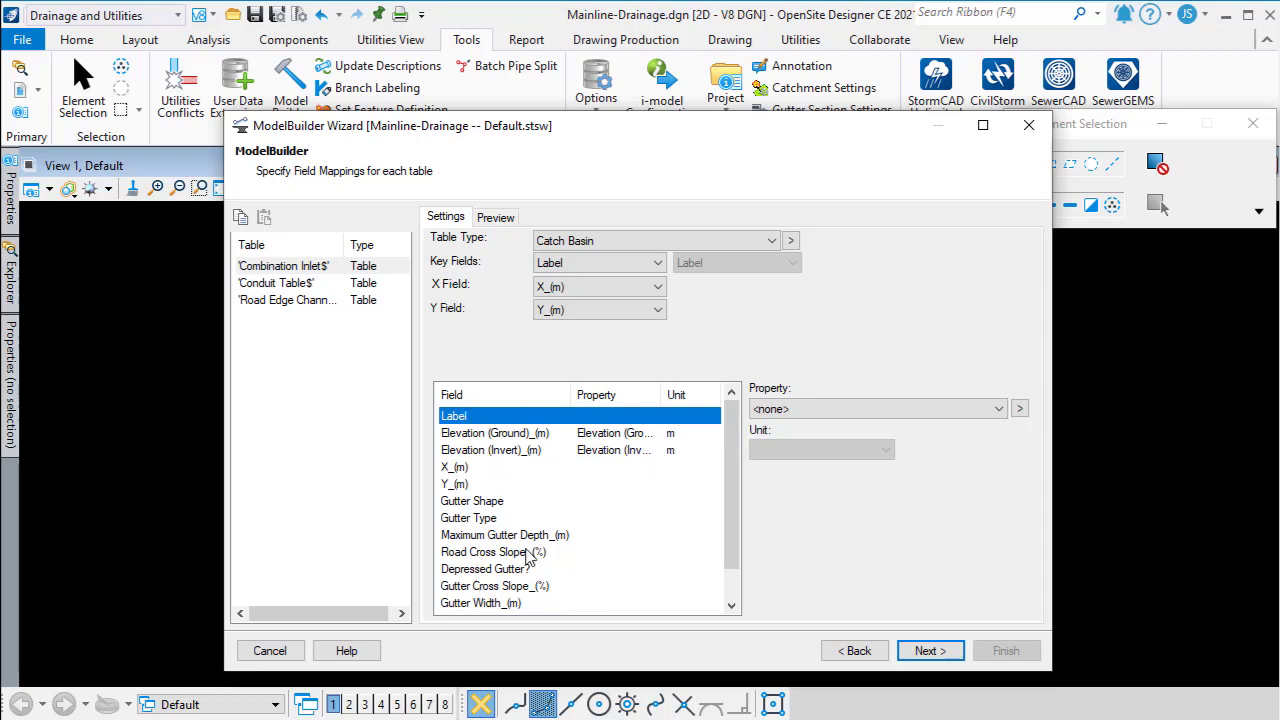
left_click(500, 436)
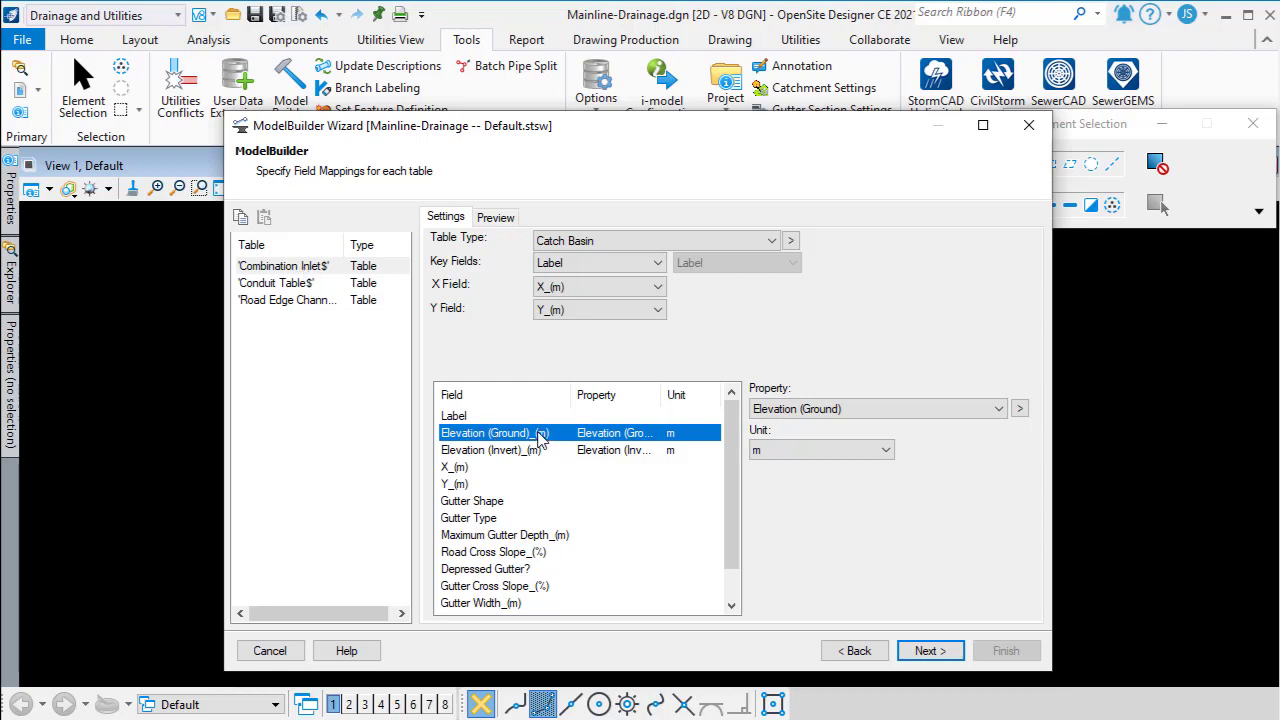
left_click(1000, 412)
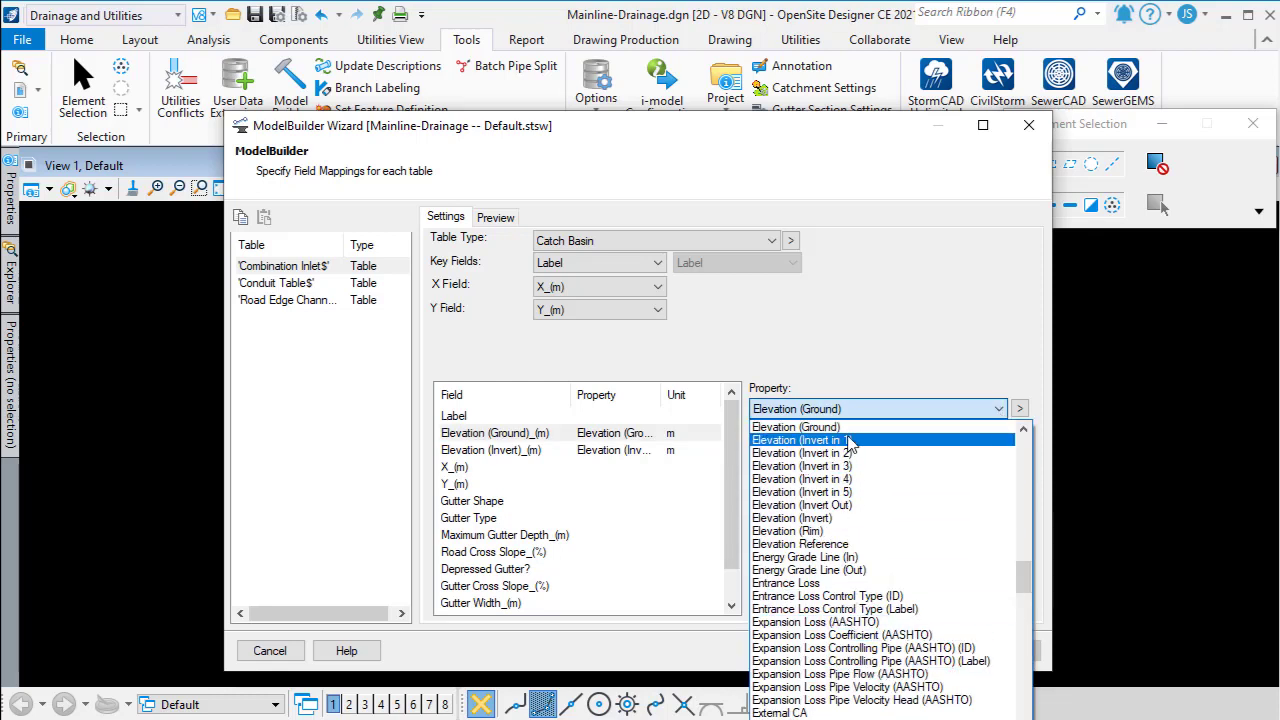
left_click(826, 356)
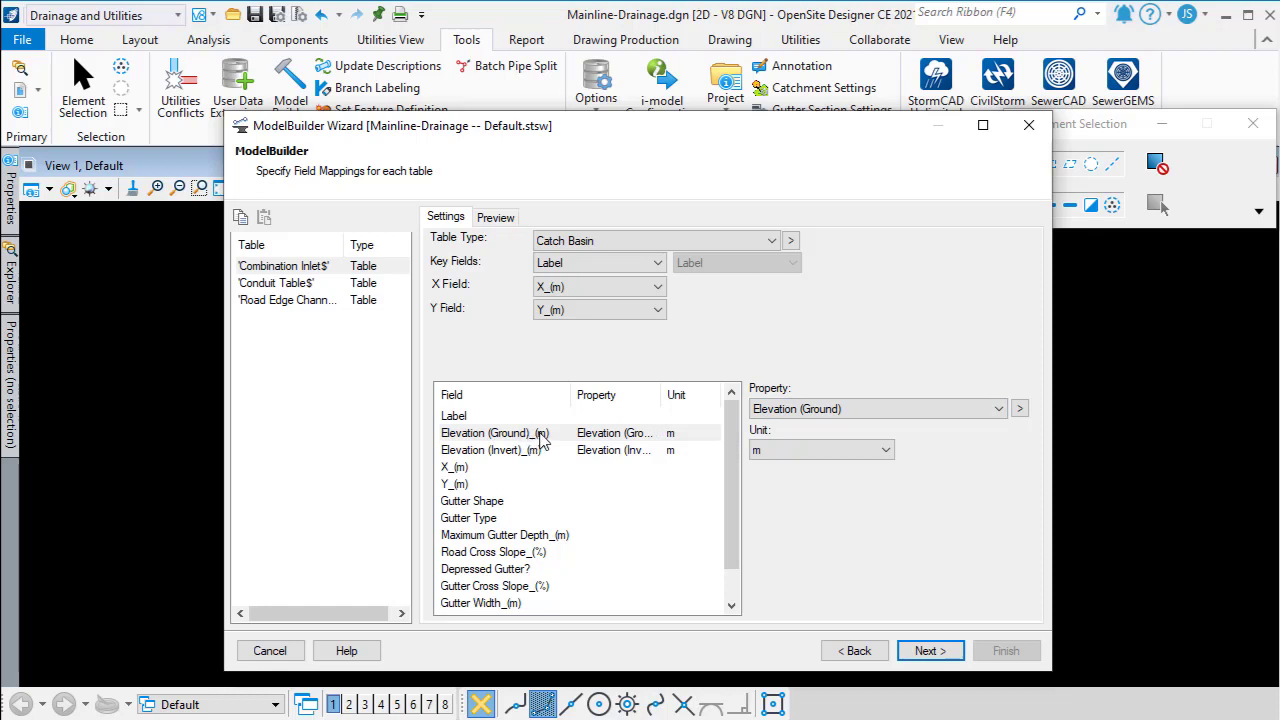
left_click(783, 452)
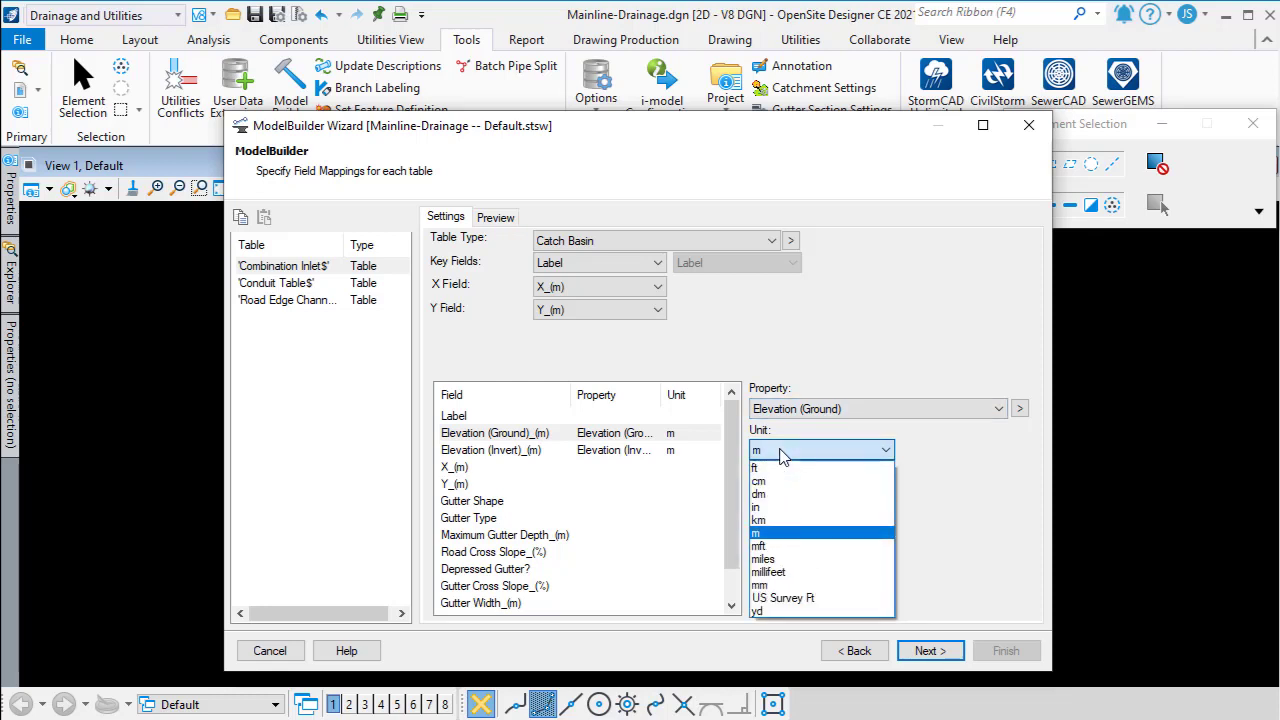
left_click(783, 455)
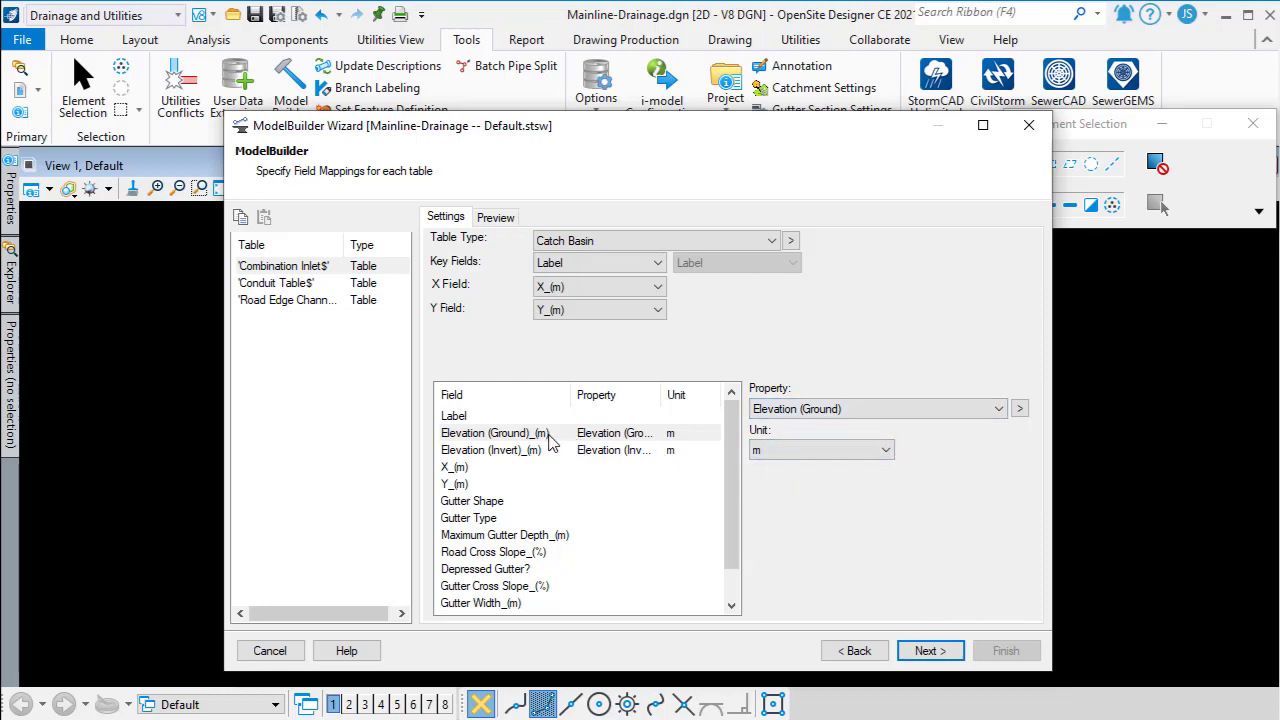
Step: Check the property choices mapped to the Elevation (Invert)_(m) field and review the remaining Combination Inlet fields
left_click(510, 451)
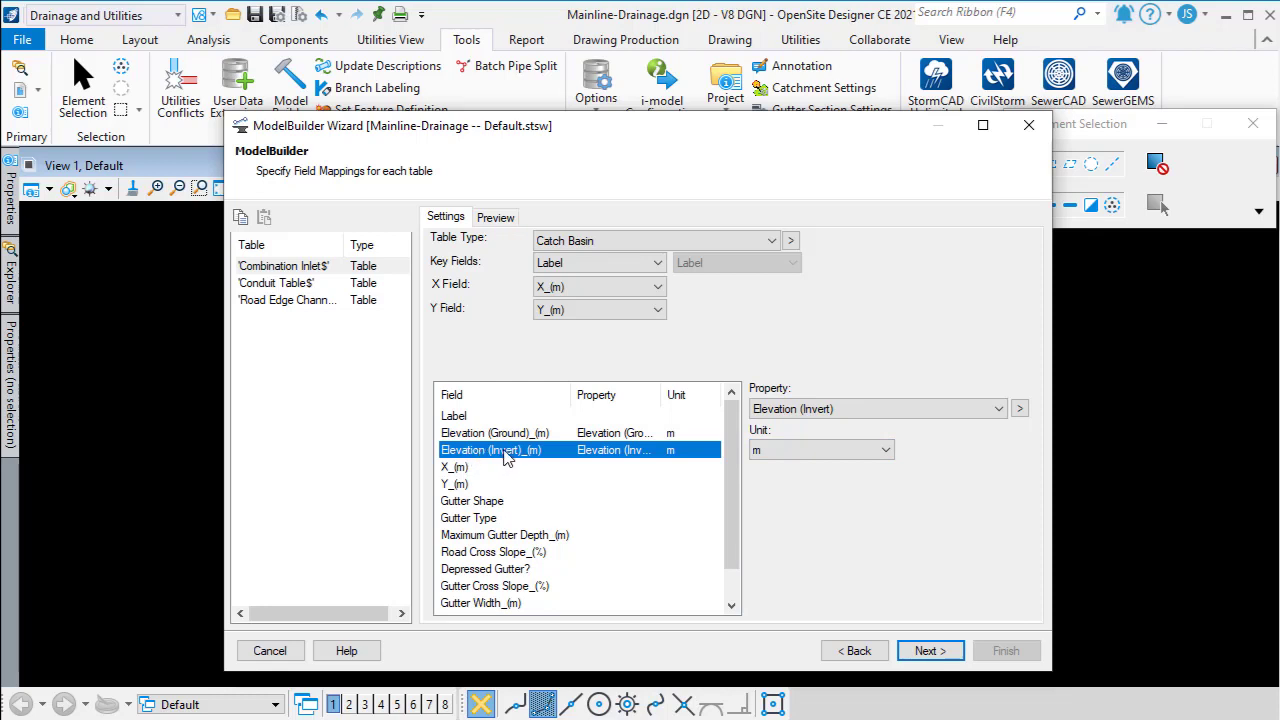
left_click(805, 414)
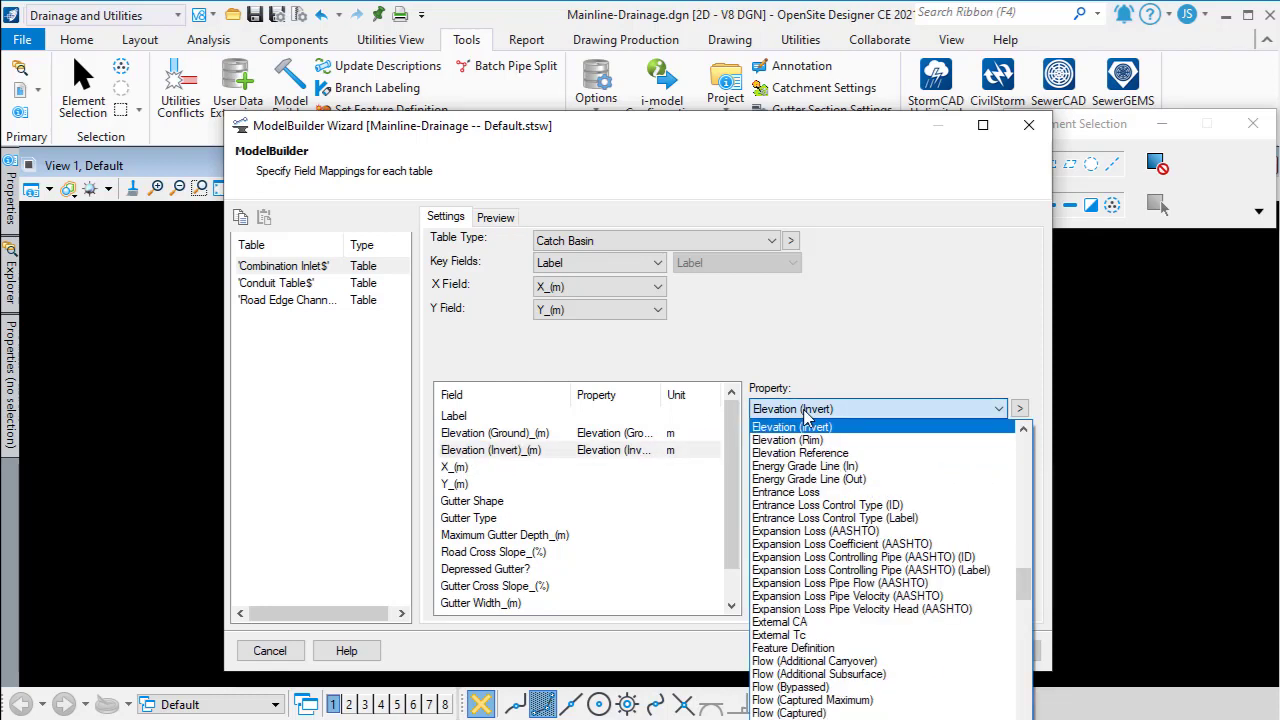
left_click(806, 416)
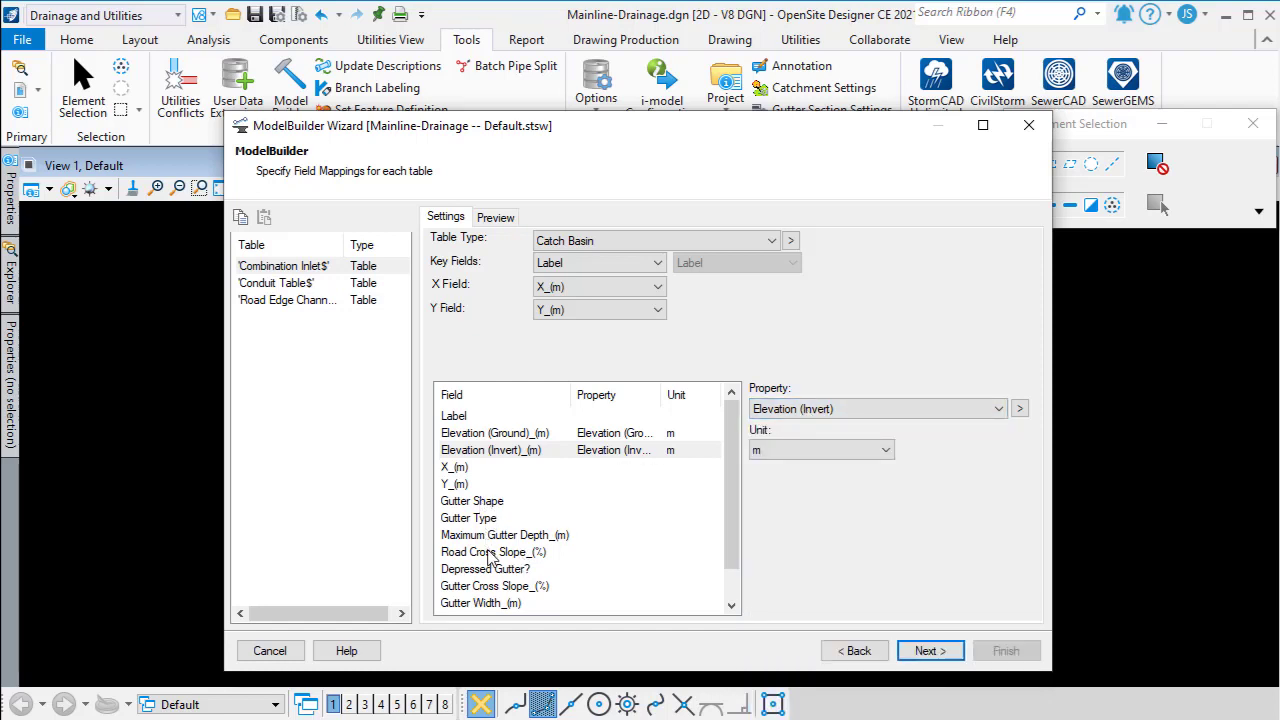
scroll(731, 525, "down", 1)
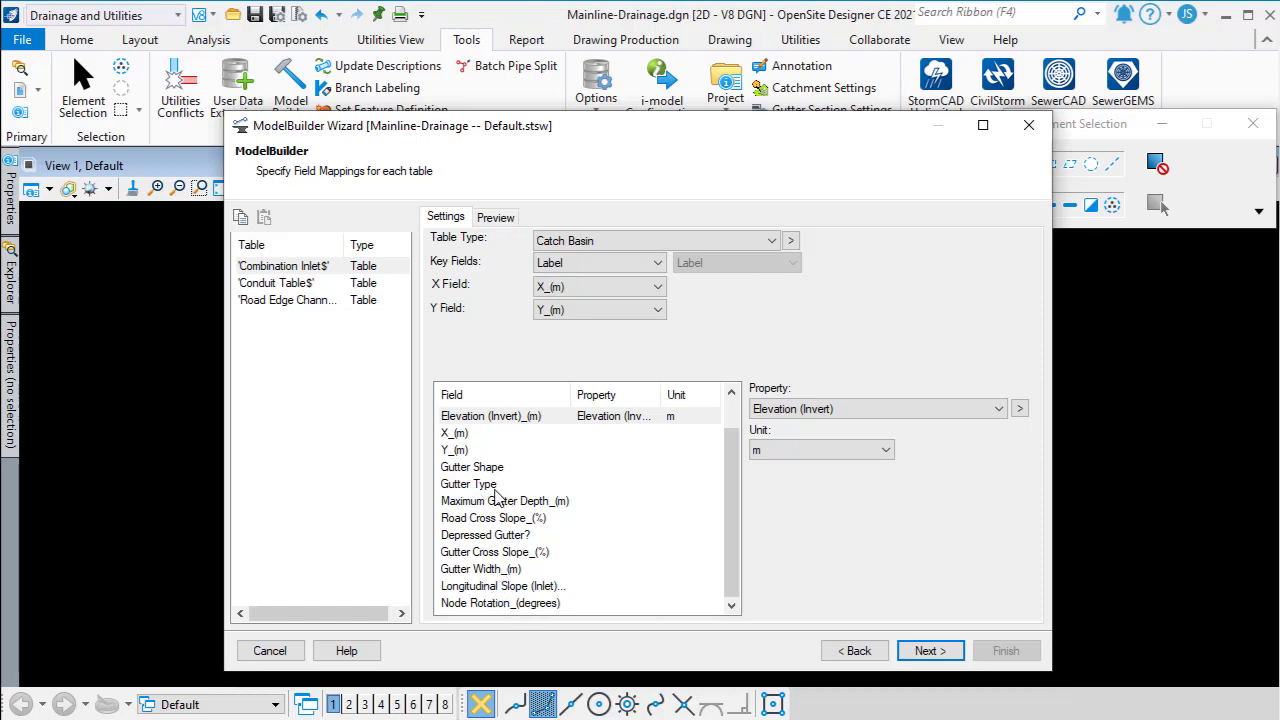
Step: Widen the table name column and compare the field mappings of the Road Edge Channel Inlet and Combination Inlet tables
left_click(290, 300)
left_click_drag(346, 245, 385, 245)
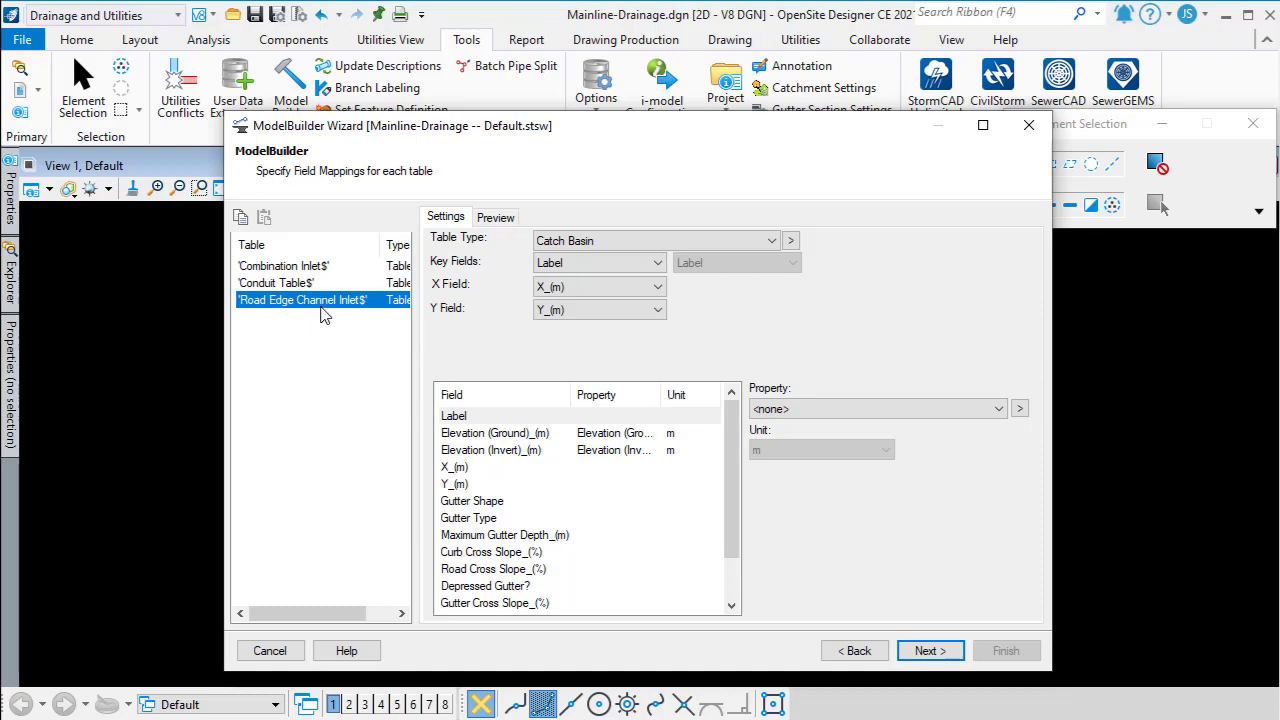
left_click(290, 267)
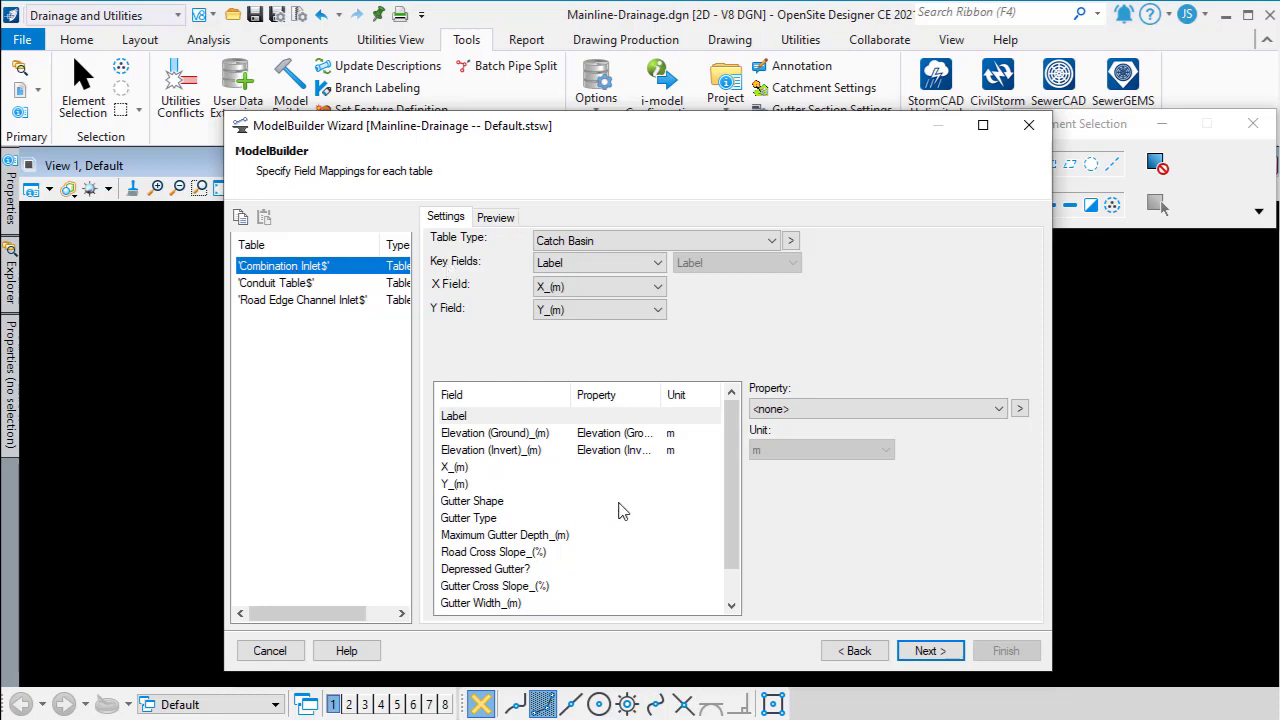
scroll(727, 504, "down", 2)
scroll(727, 504, "up", 2)
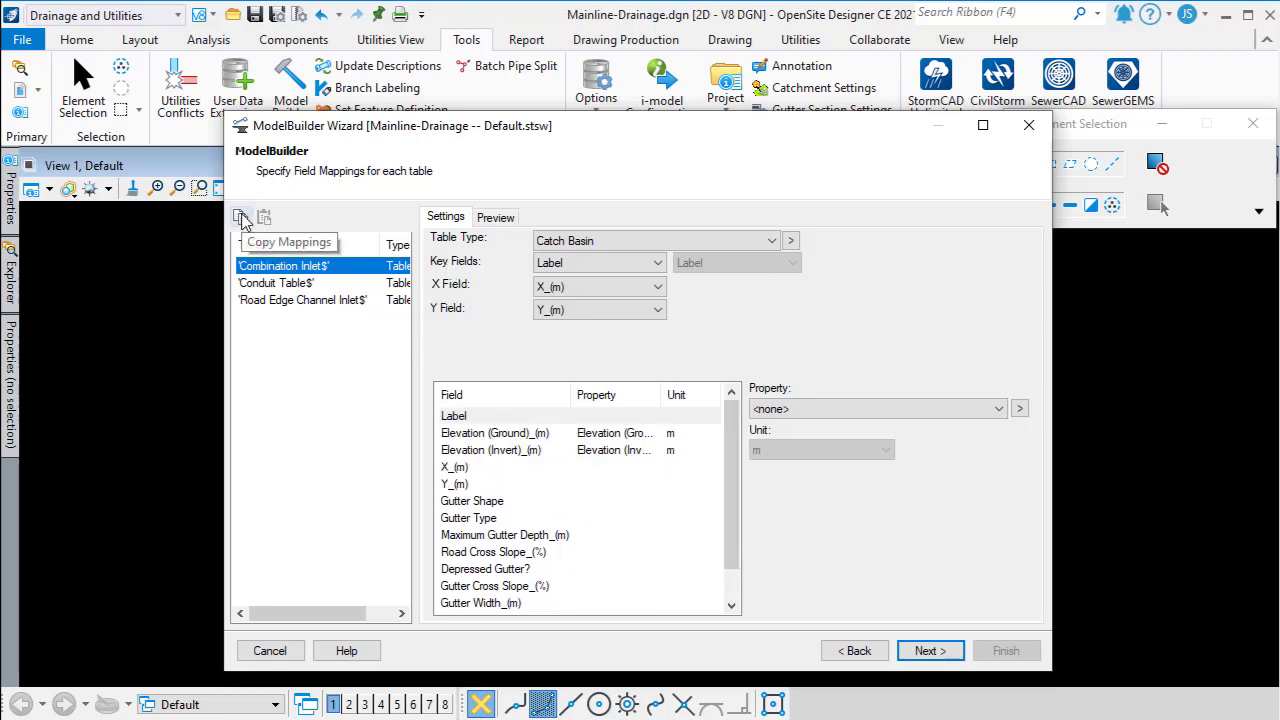
left_click(292, 302)
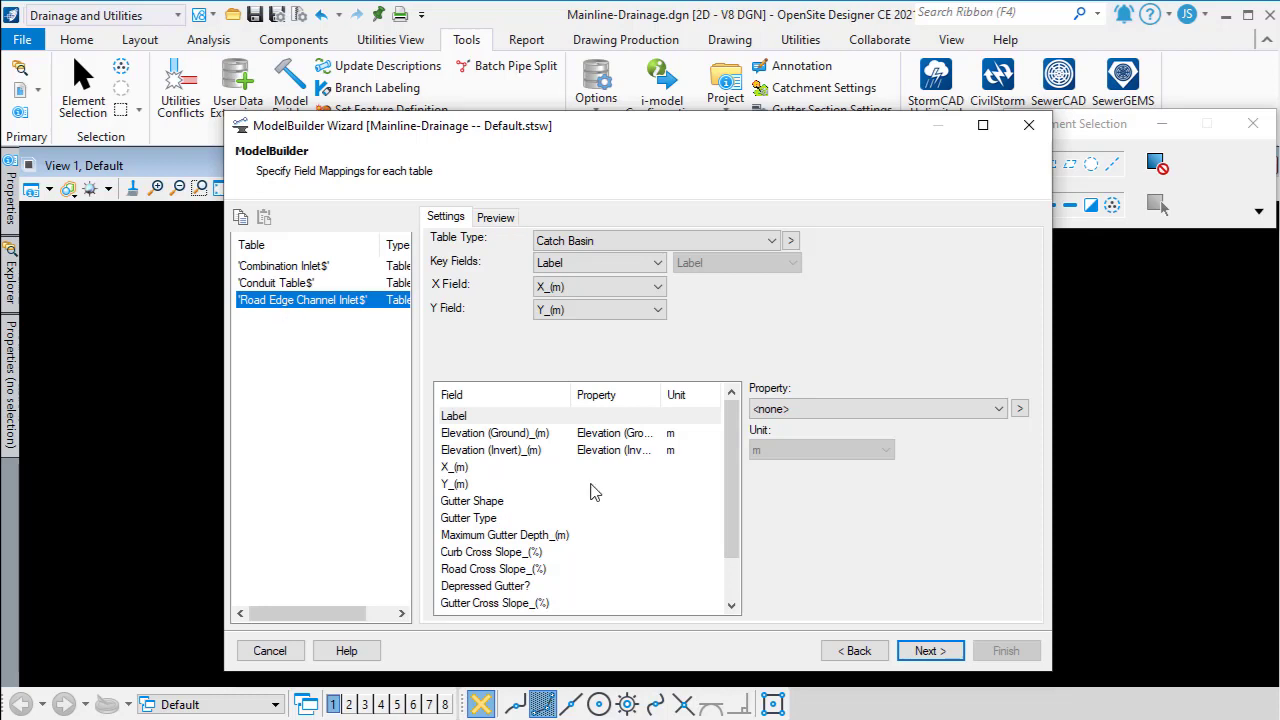
left_click_drag(730, 507, 728, 474)
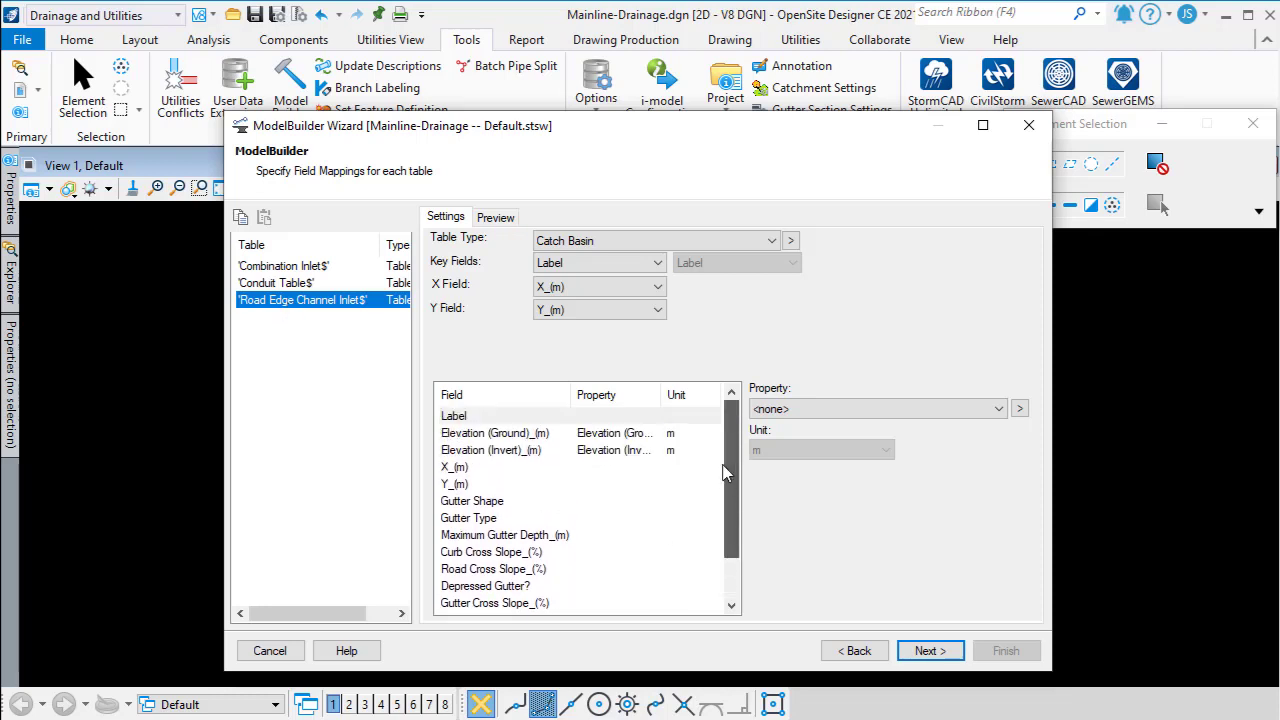
left_click(292, 267)
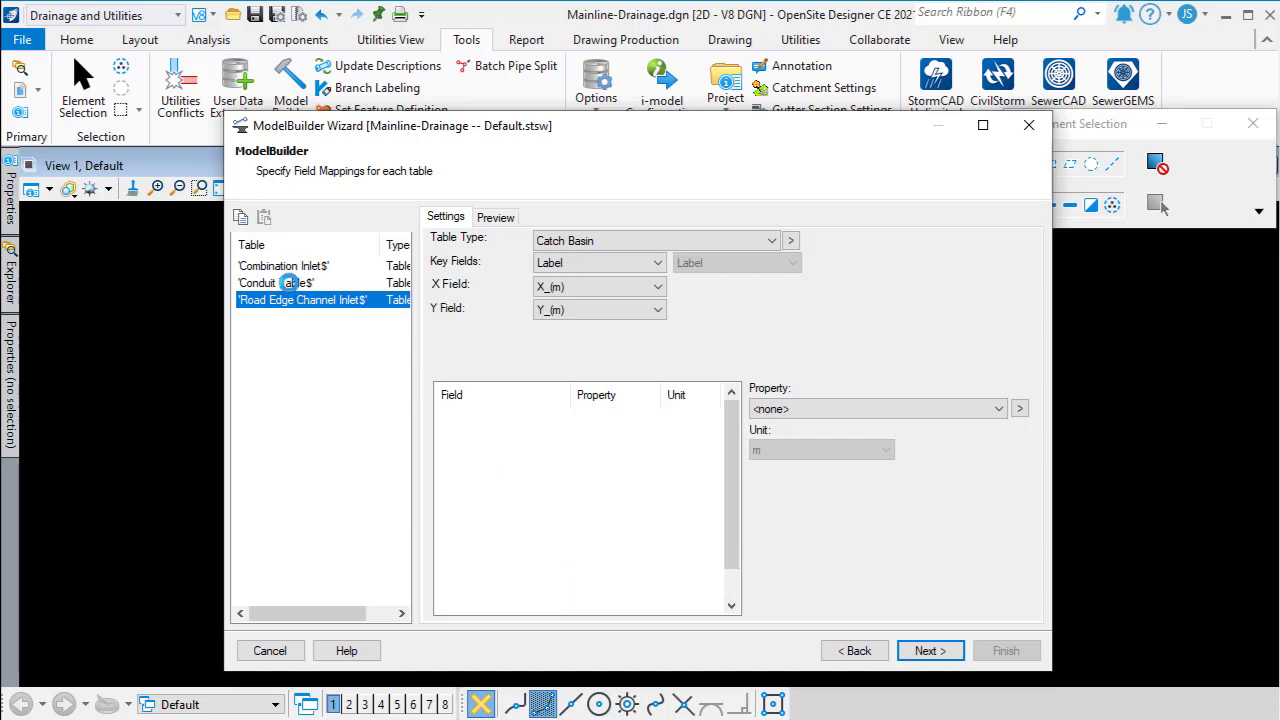
left_click(295, 303)
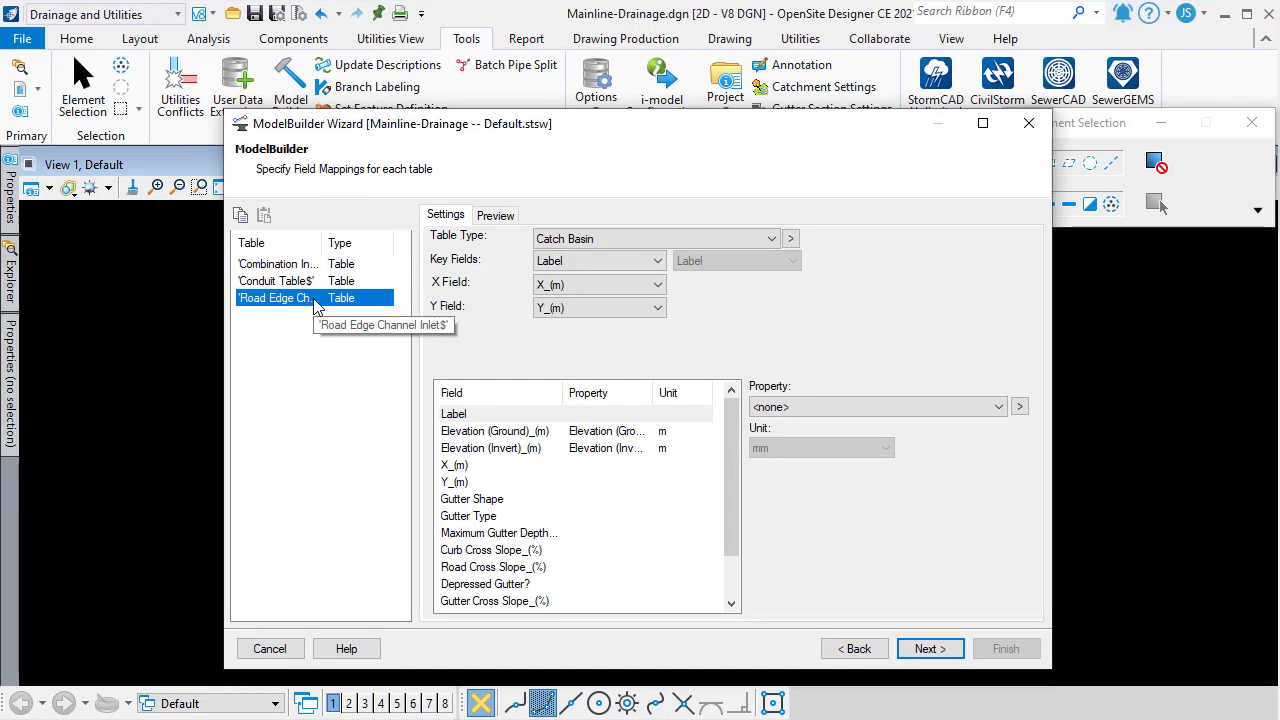
Step: Check the mappings of the Conduit Table, keeping Conduit as the table type and Label as the key field
left_click(307, 281)
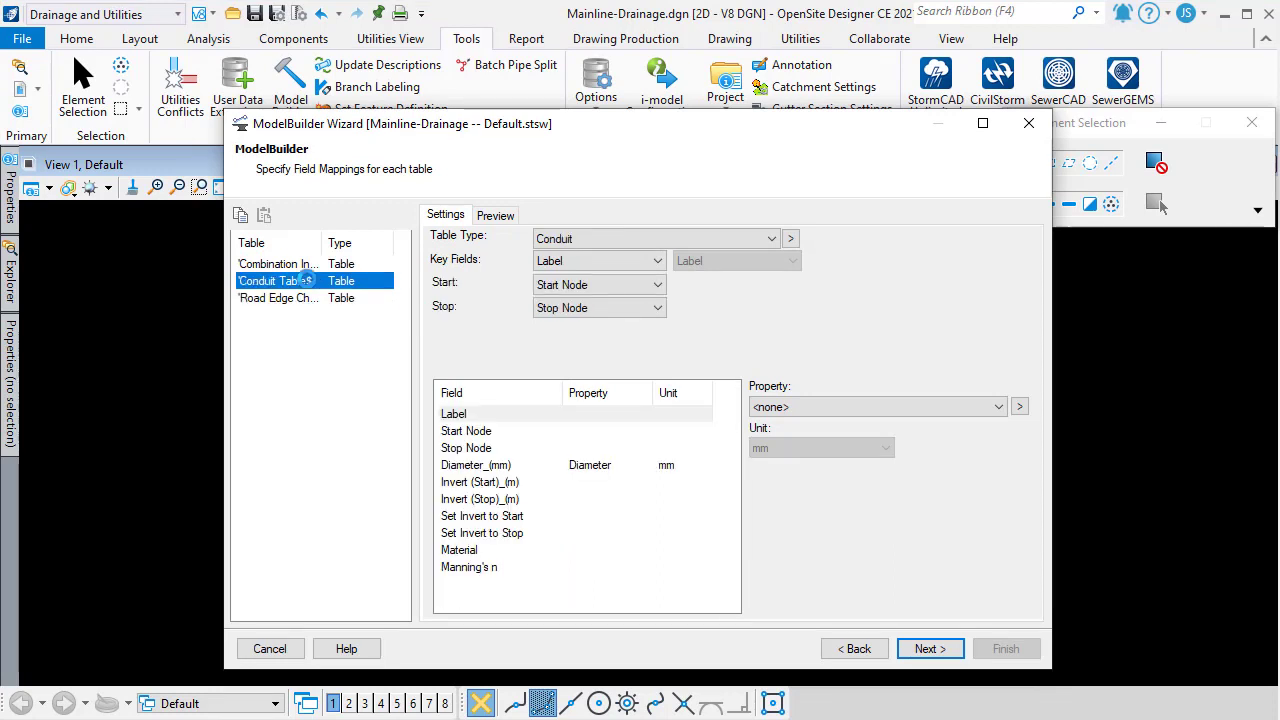
left_click(584, 240)
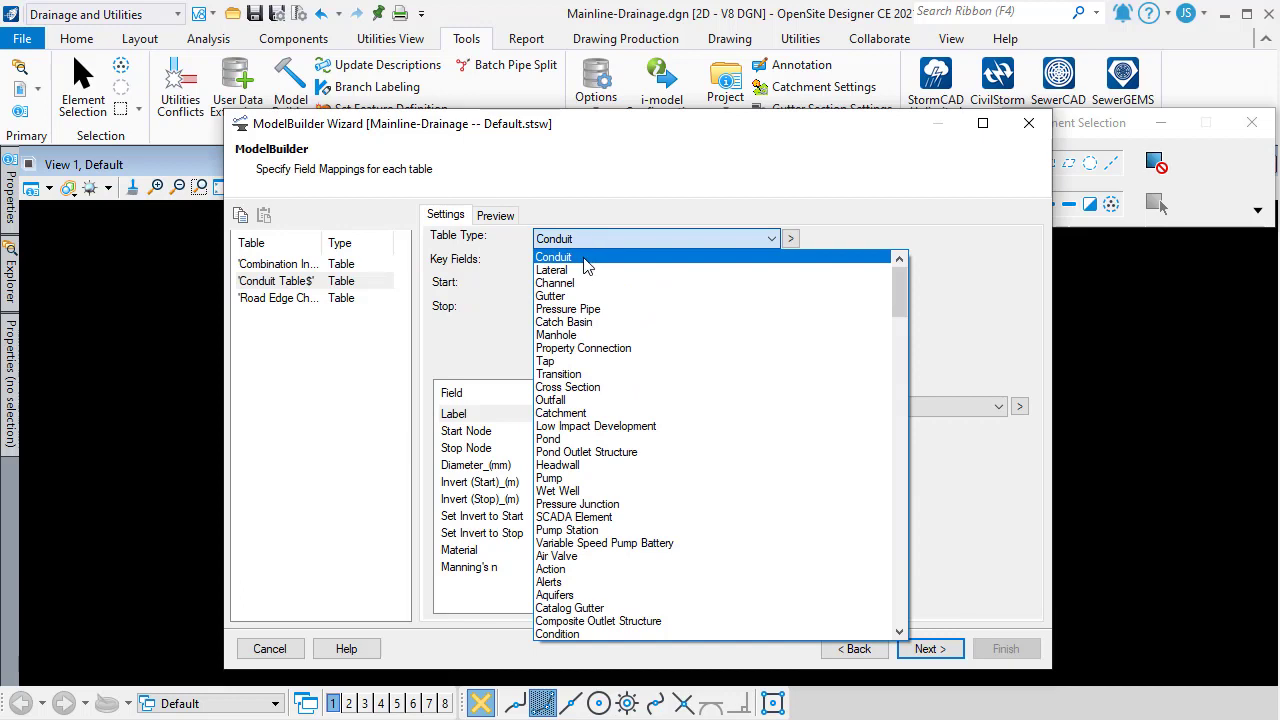
left_click(585, 258)
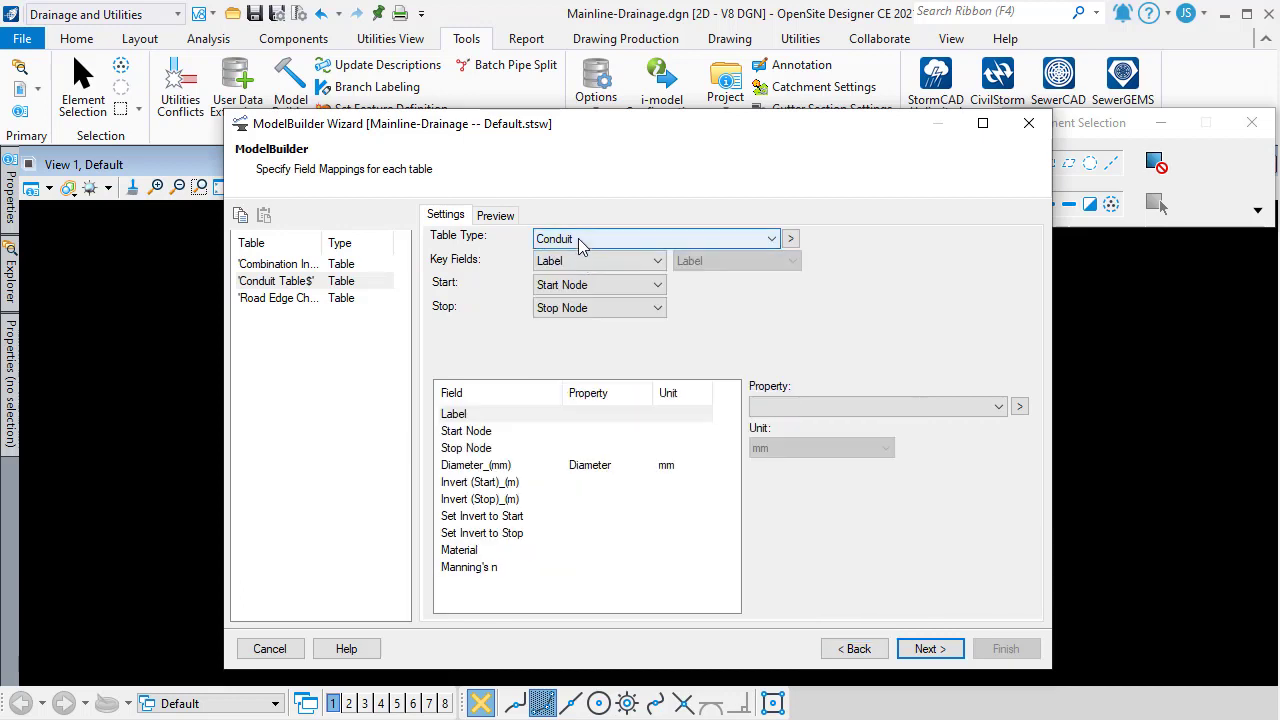
left_click(590, 262)
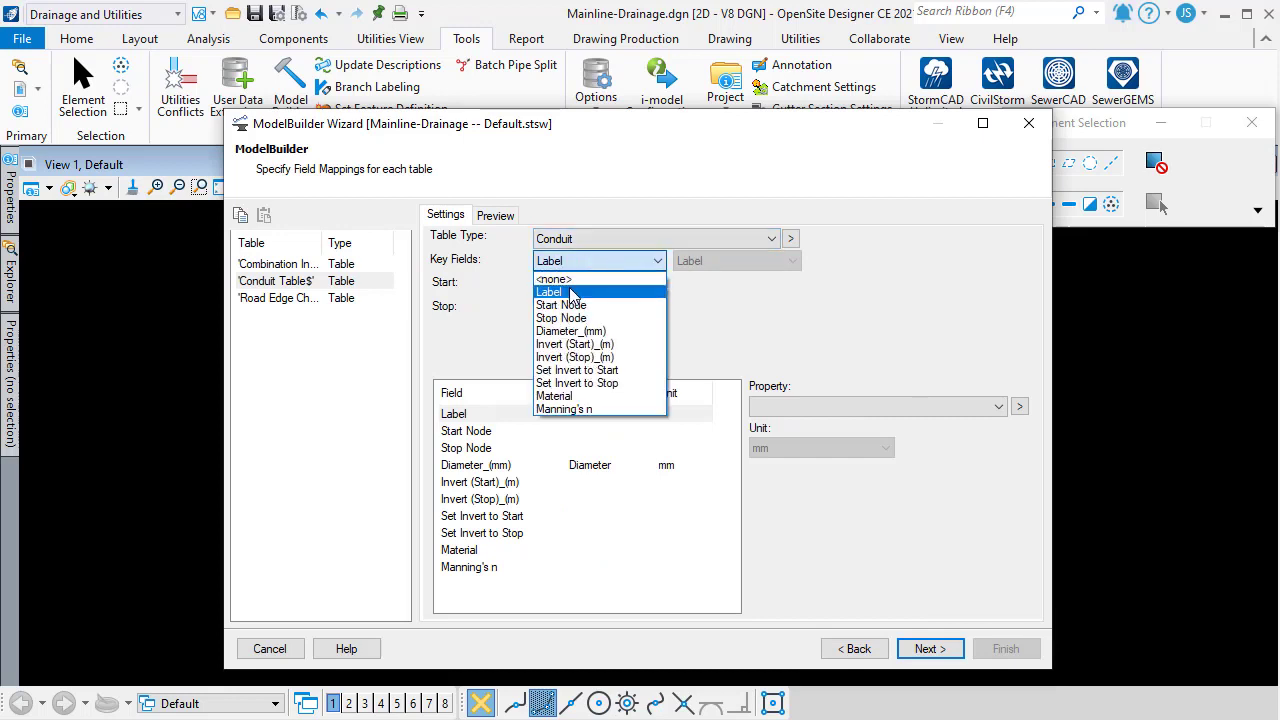
left_click(572, 292)
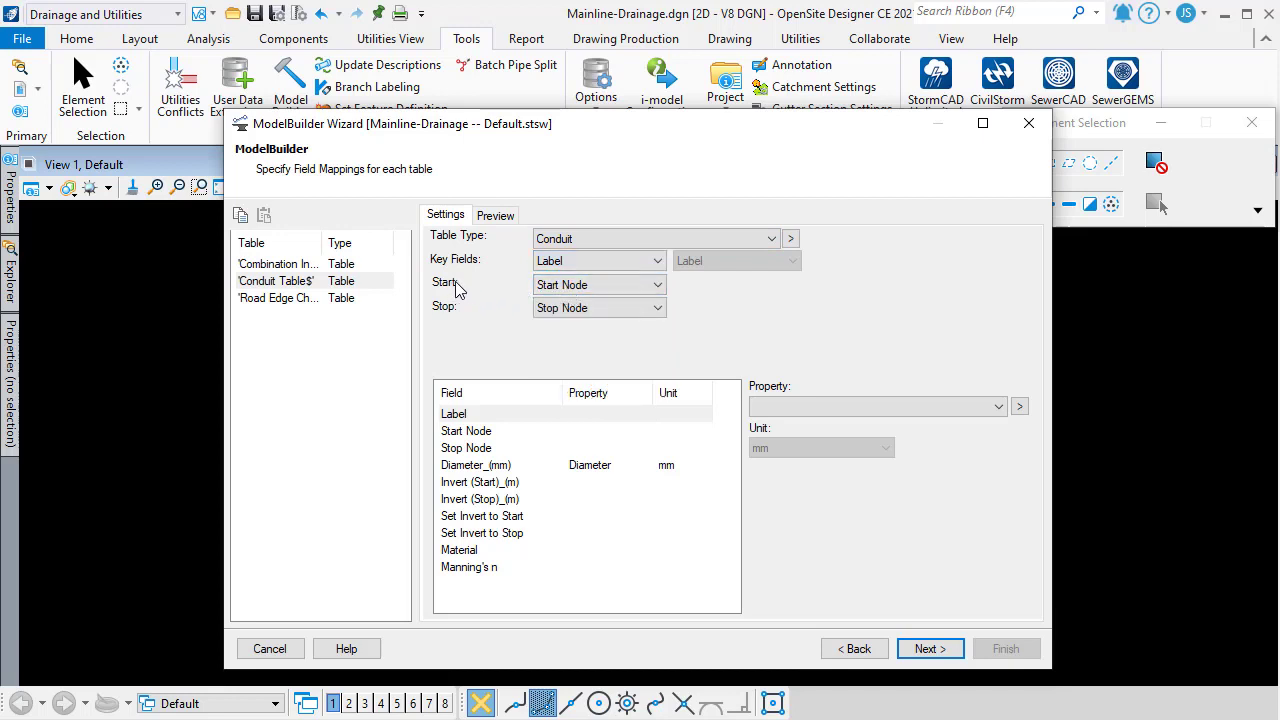
Step: Check the Conduit Table's start and stop field choices, keeping Start Node and Stop Node
left_click(548, 288)
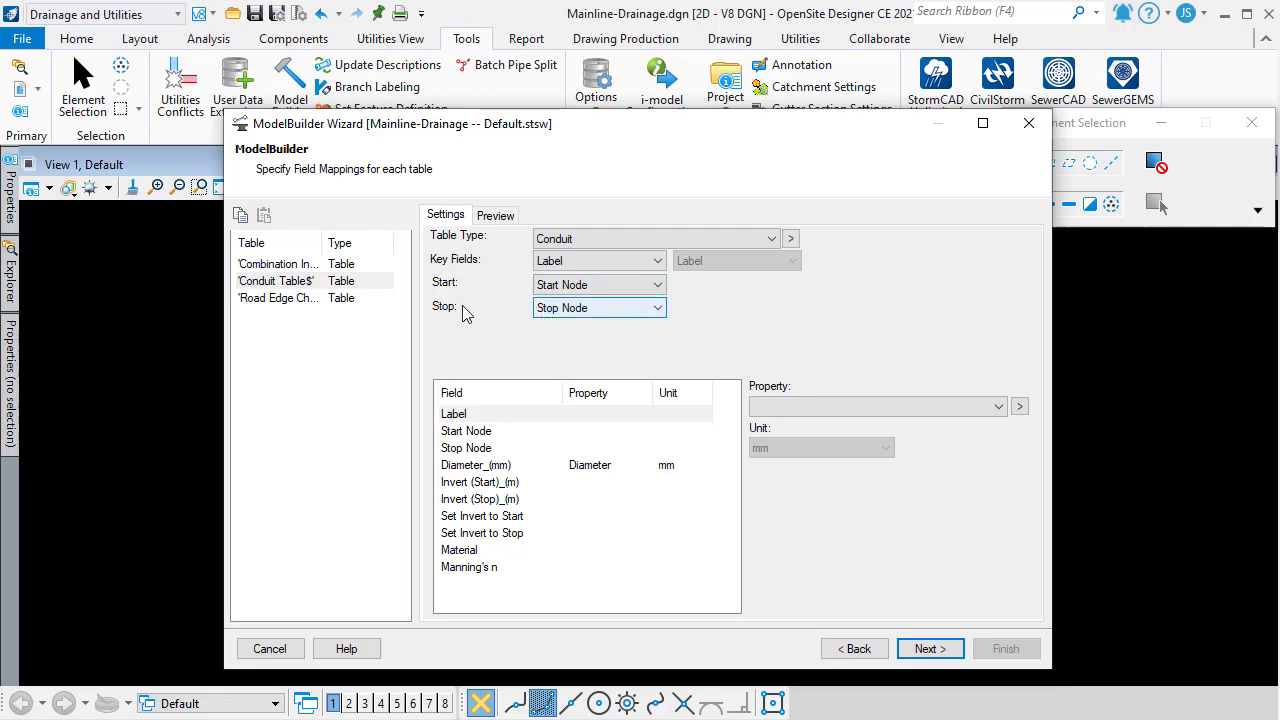
left_click(582, 292)
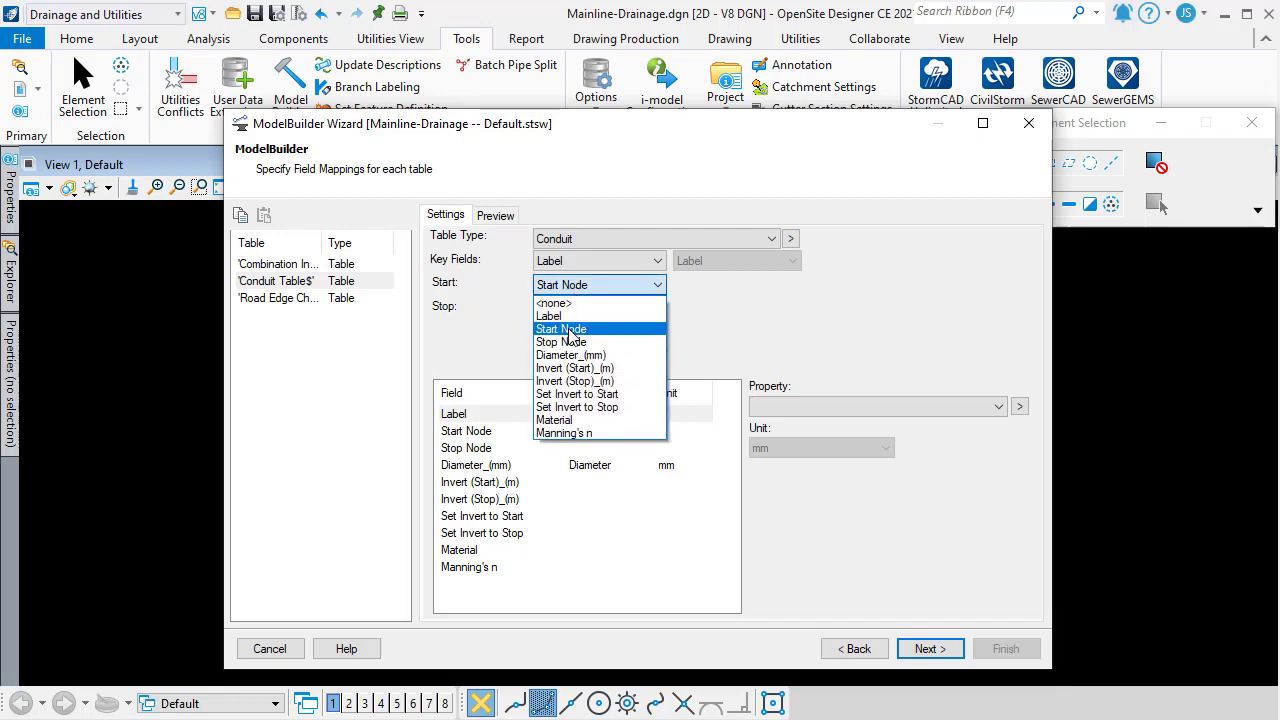
left_click(570, 330)
left_click(595, 308)
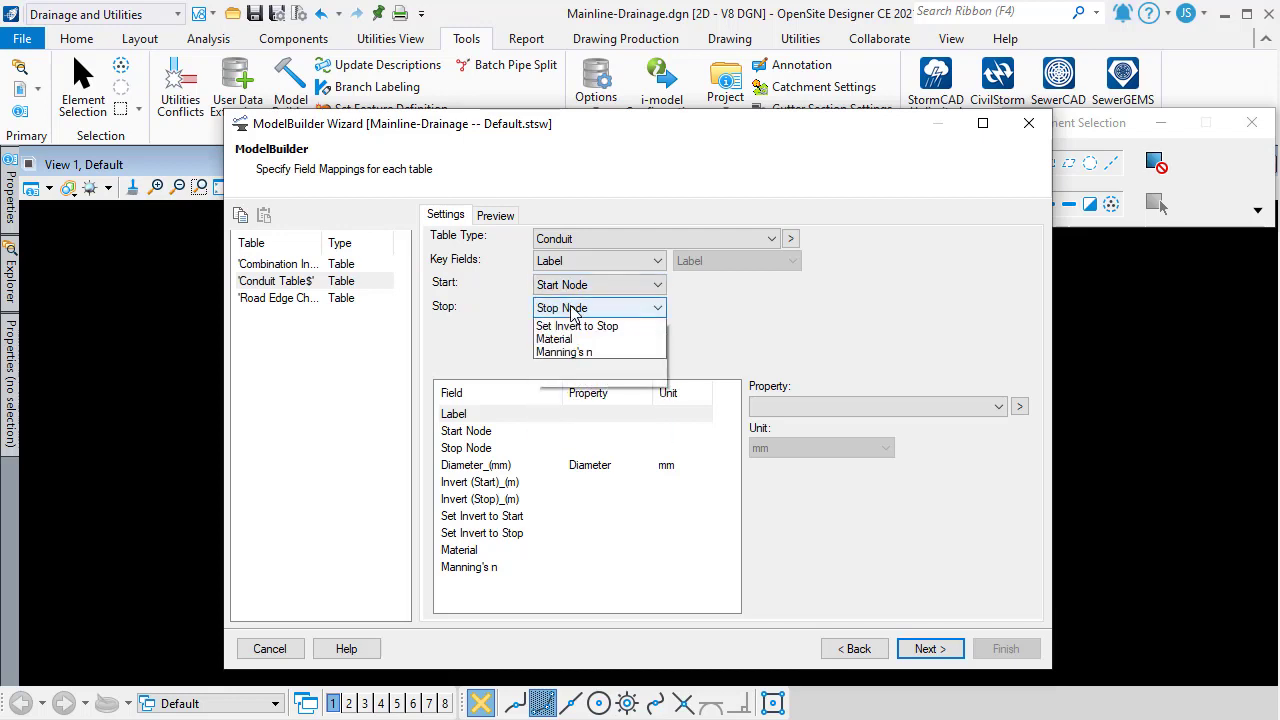
left_click(563, 368)
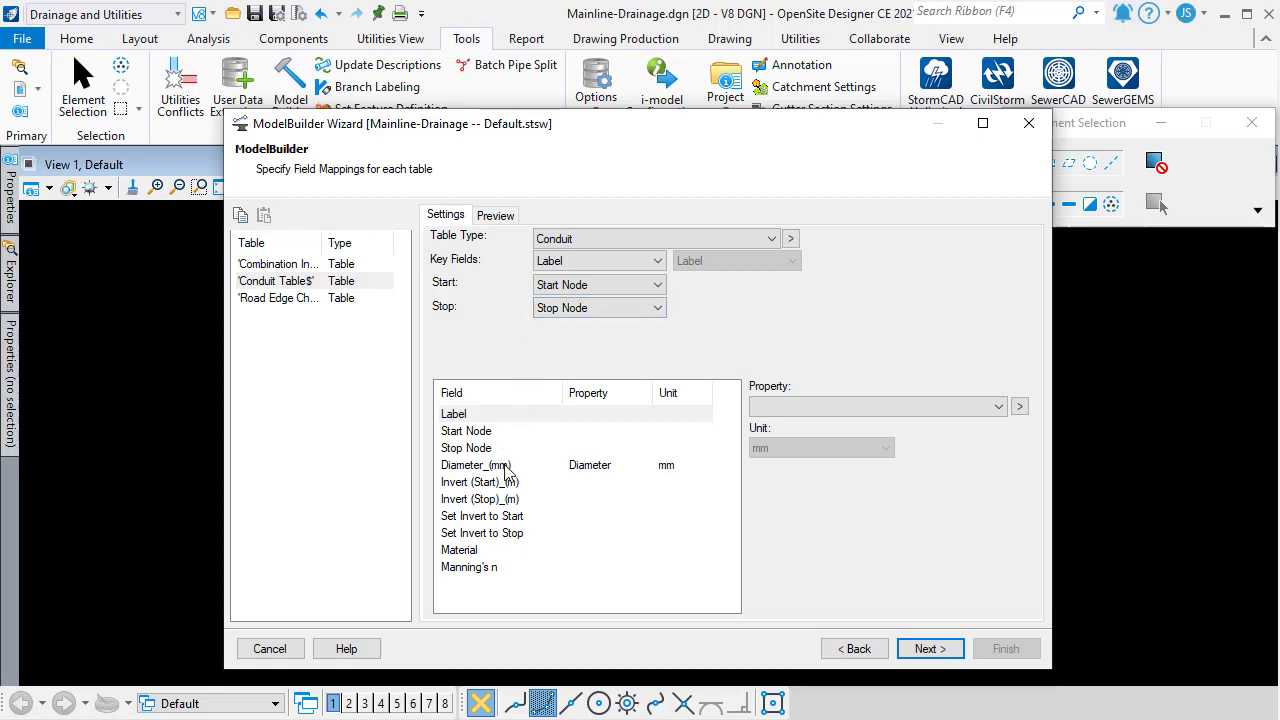
Step: Check the property choices for the Conduit Table's Diameter_(mm) field, keeping it mapped to Diameter
left_click(507, 468)
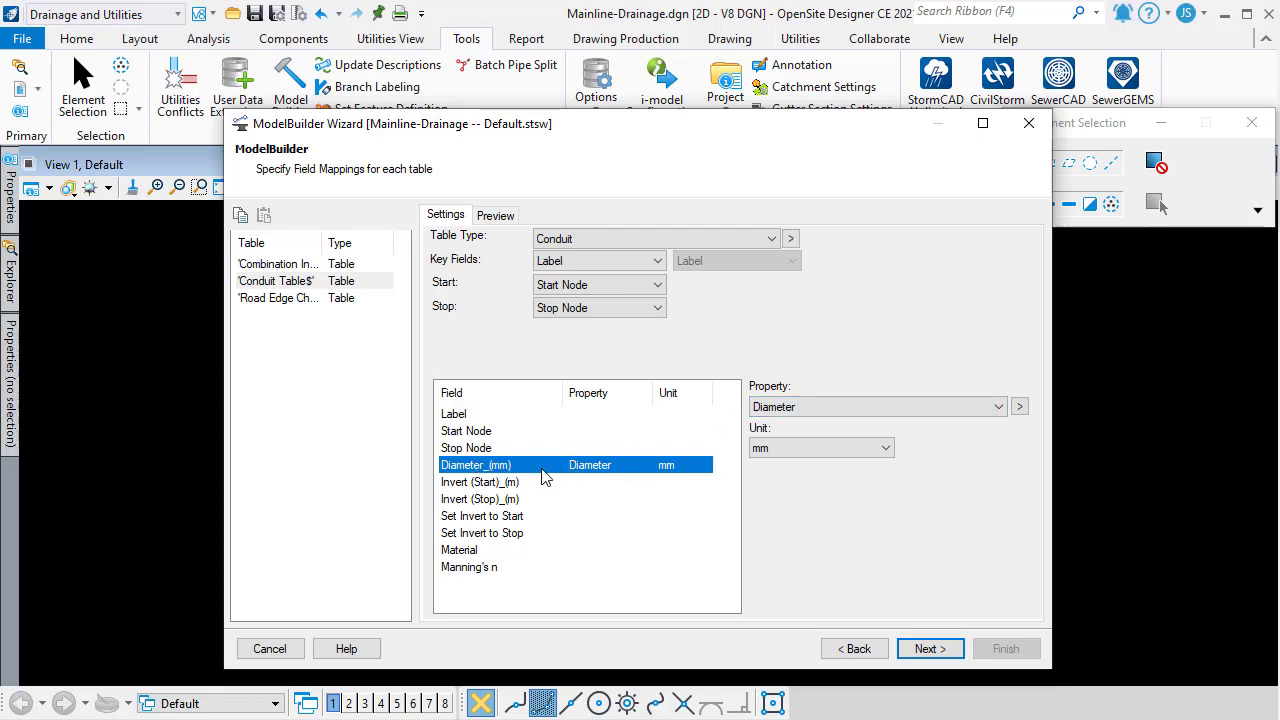
left_click(999, 408)
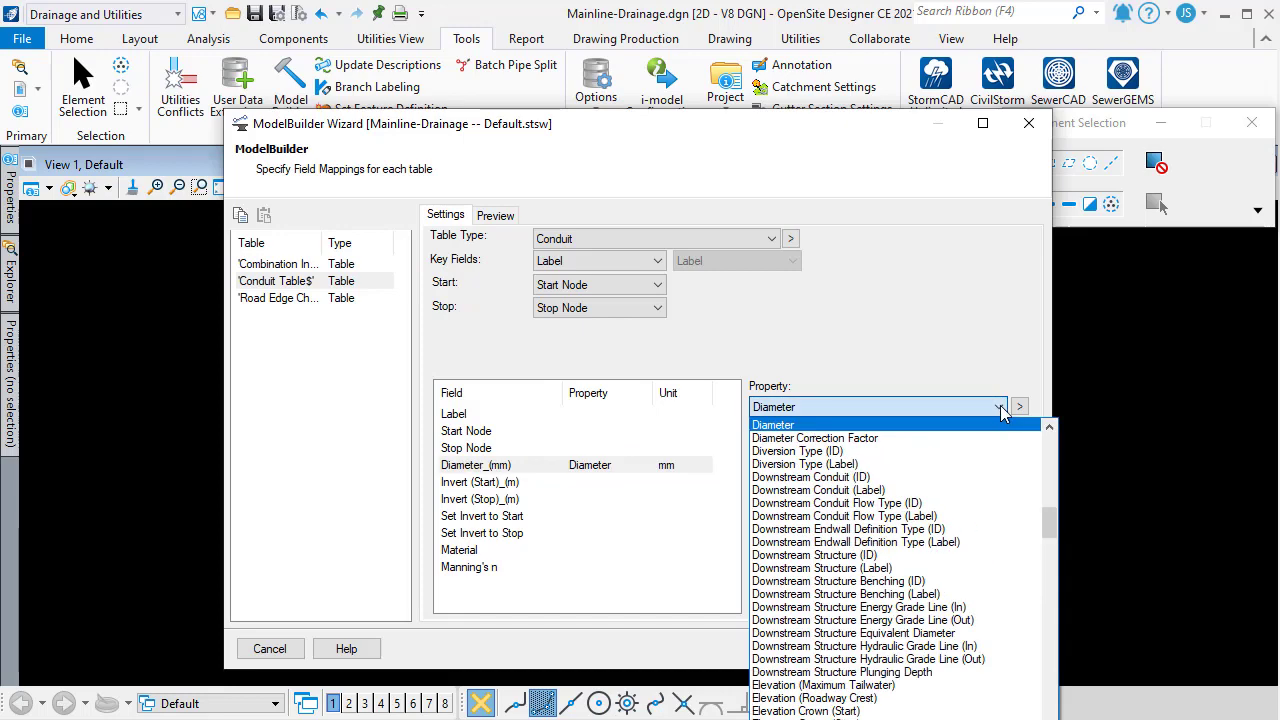
left_click(1000, 405)
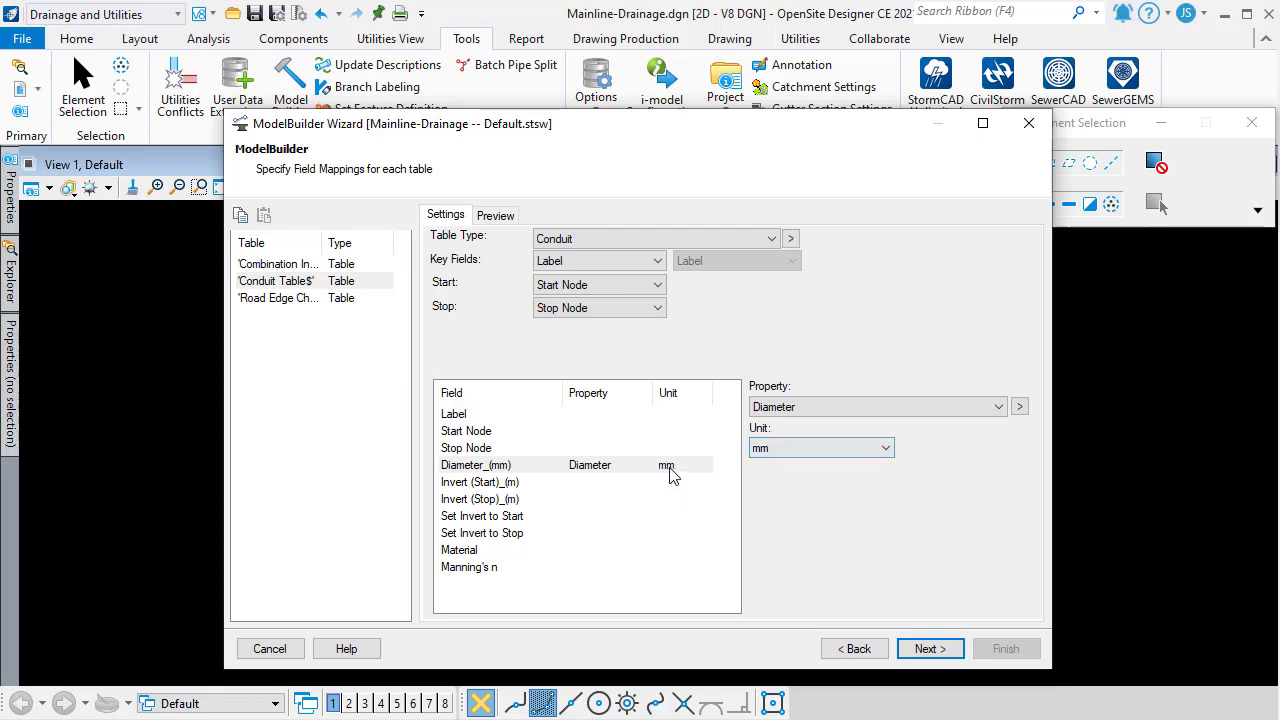
Step: Preview the Conduit Table's source data and accept the field mappings to proceed to the feature definitions
left_click(500, 218)
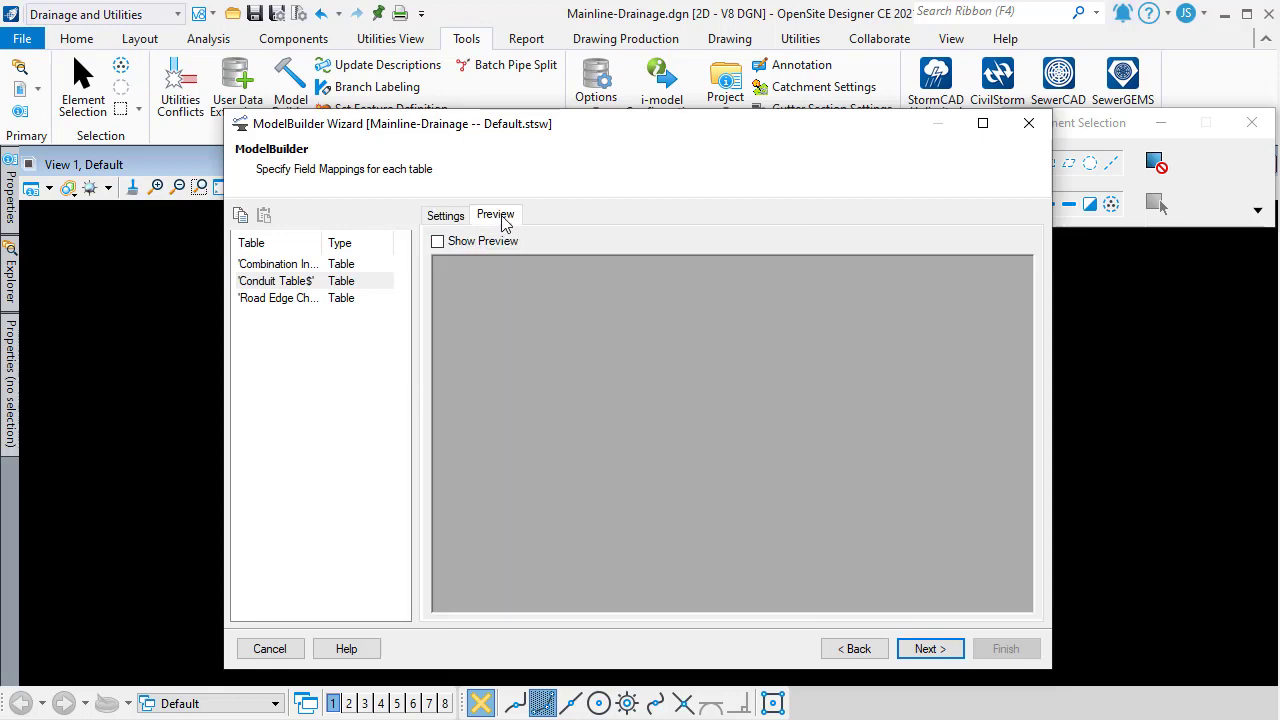
left_click(438, 242)
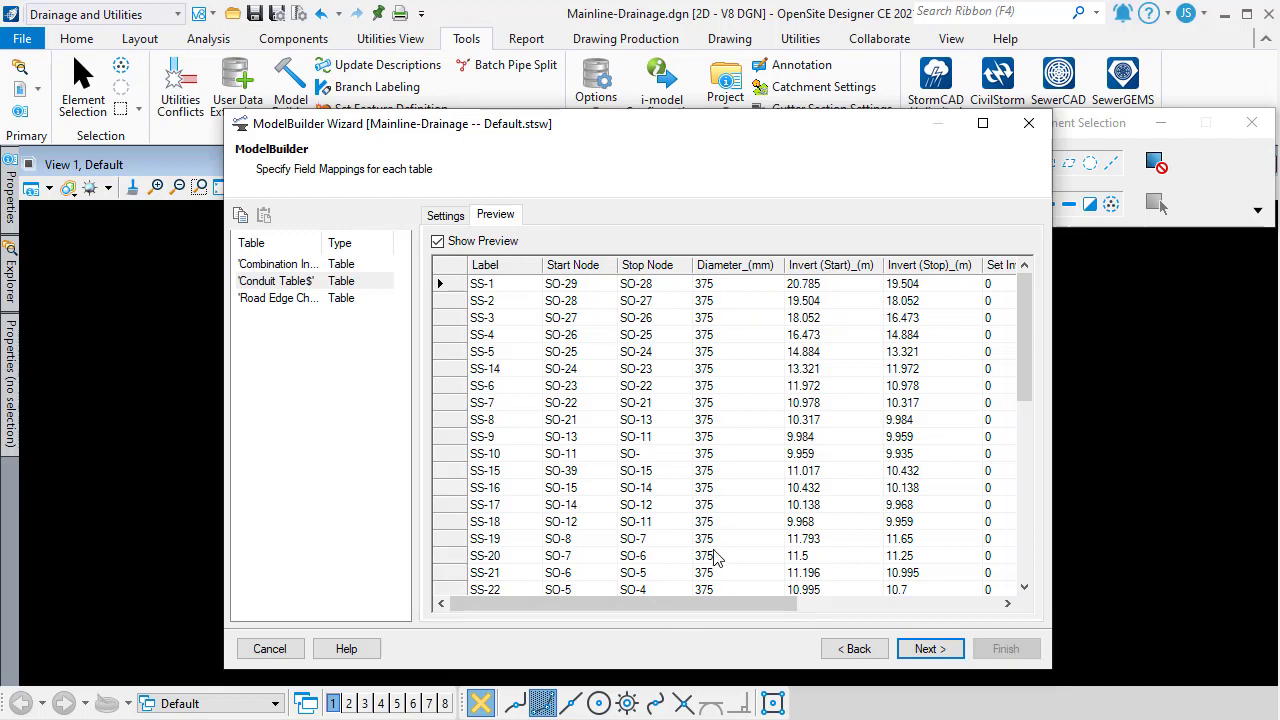
left_click(447, 218)
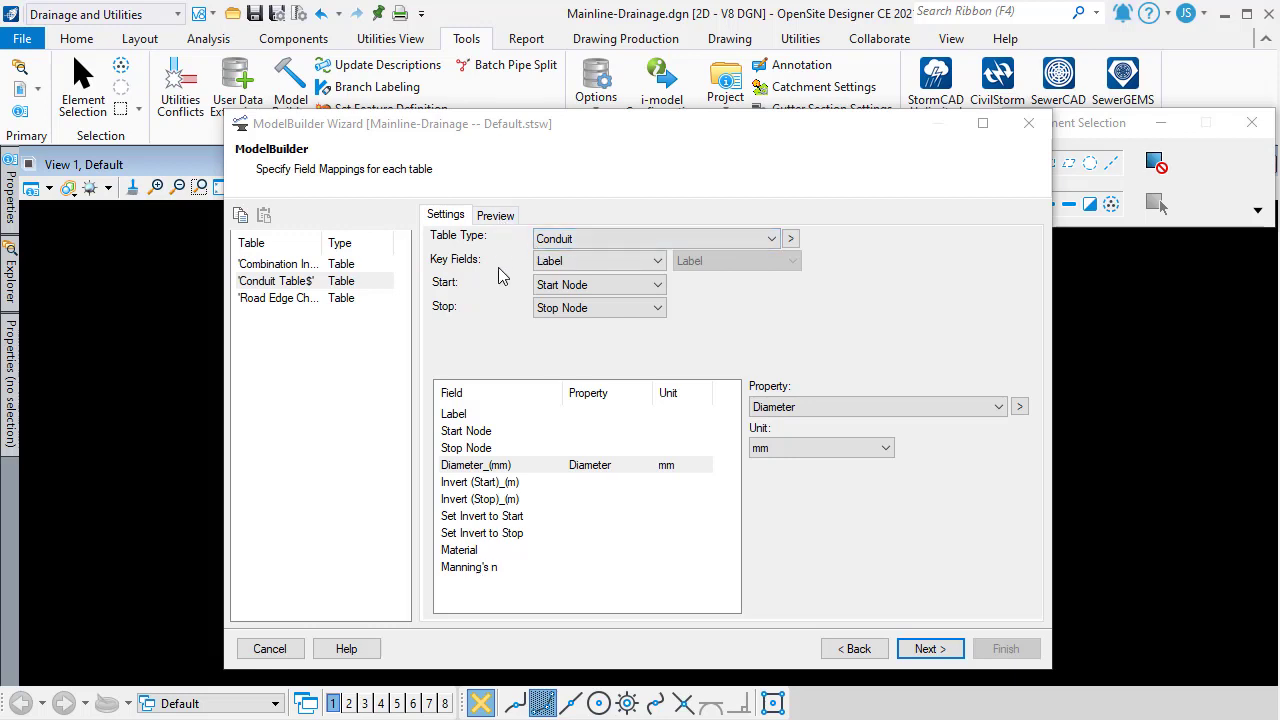
left_click(926, 649)
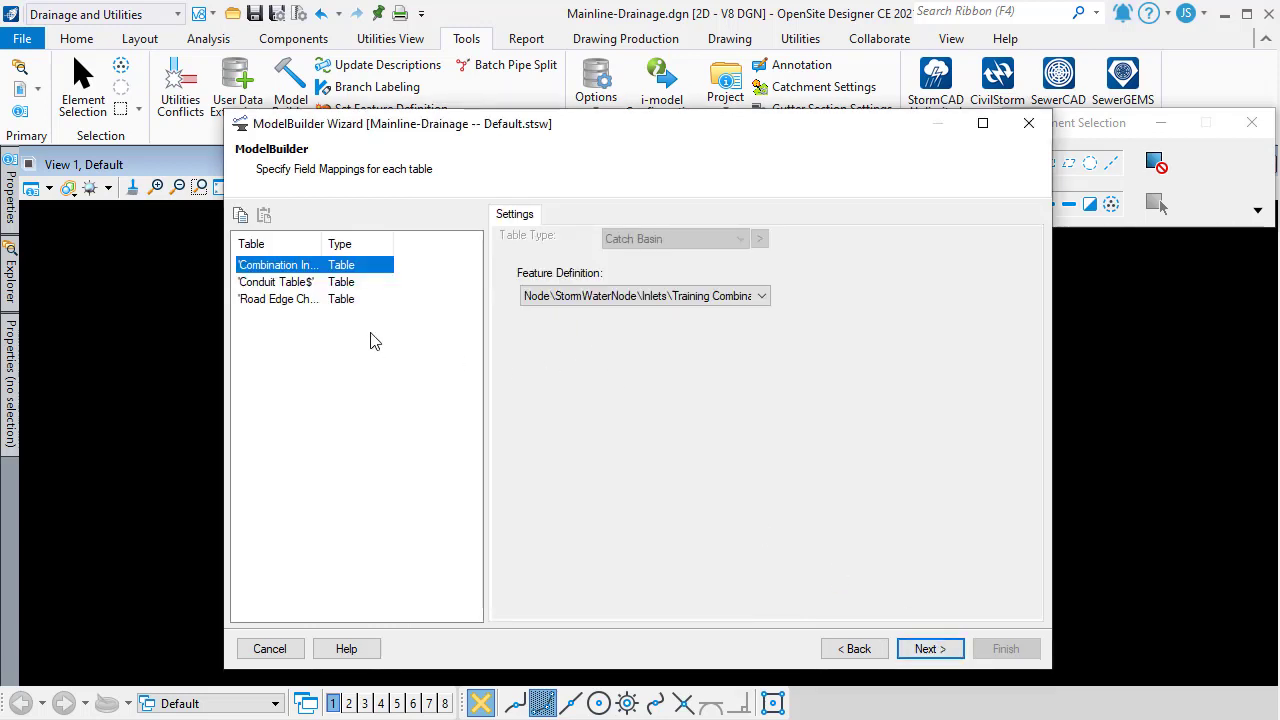
Step: Widen the table name column and review the feature definitions assigned to the Combination Inlet, Road Edge Channel Inlet and Conduit tables
left_click_drag(327, 244, 383, 247)
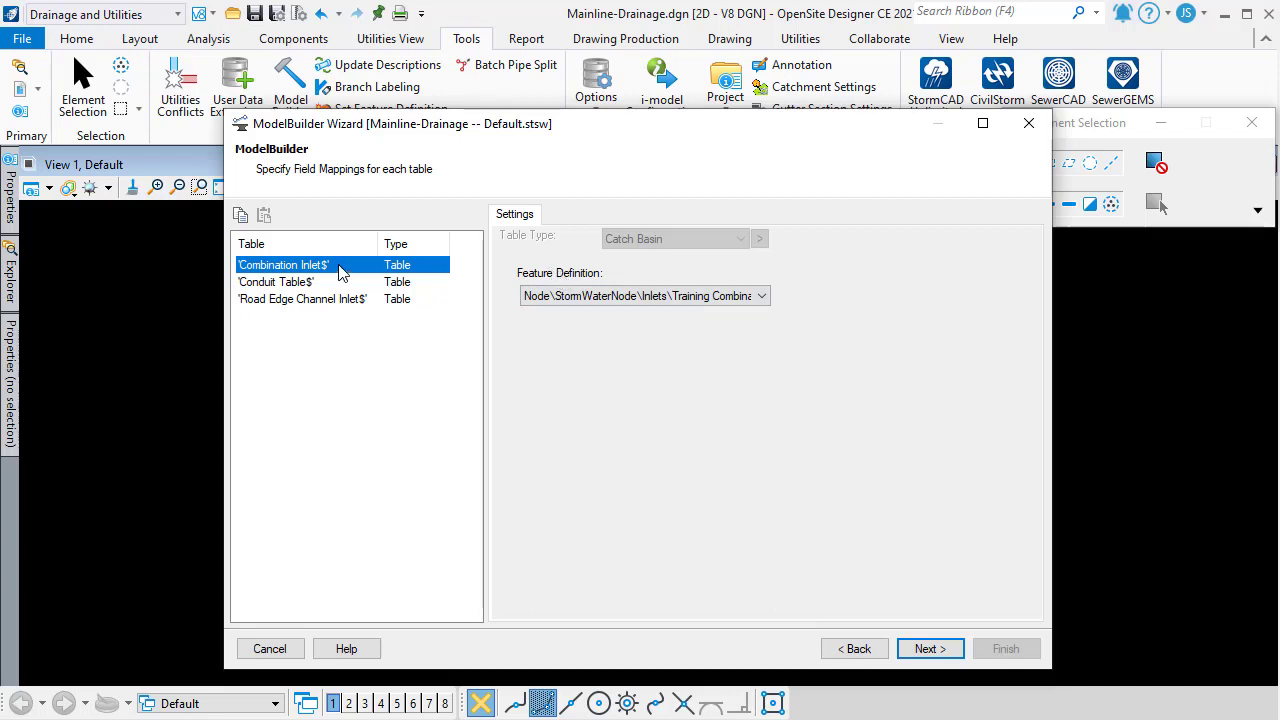
left_click(578, 297)
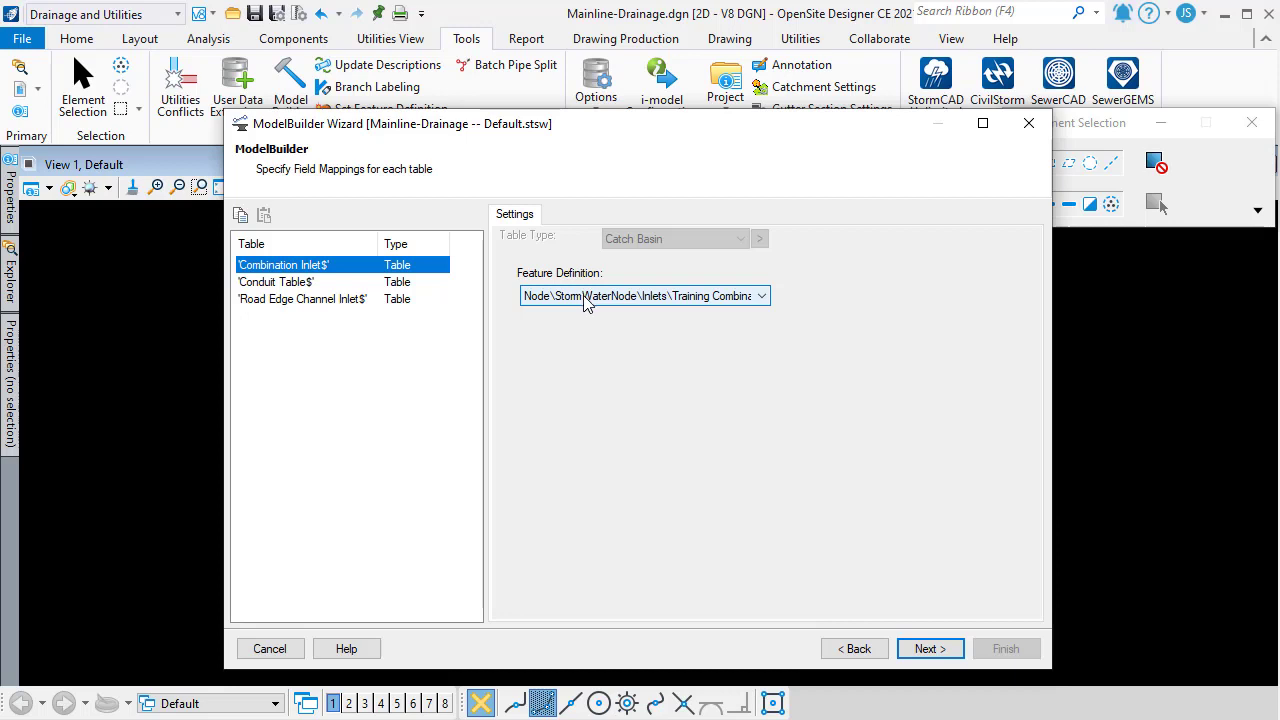
left_click(312, 300)
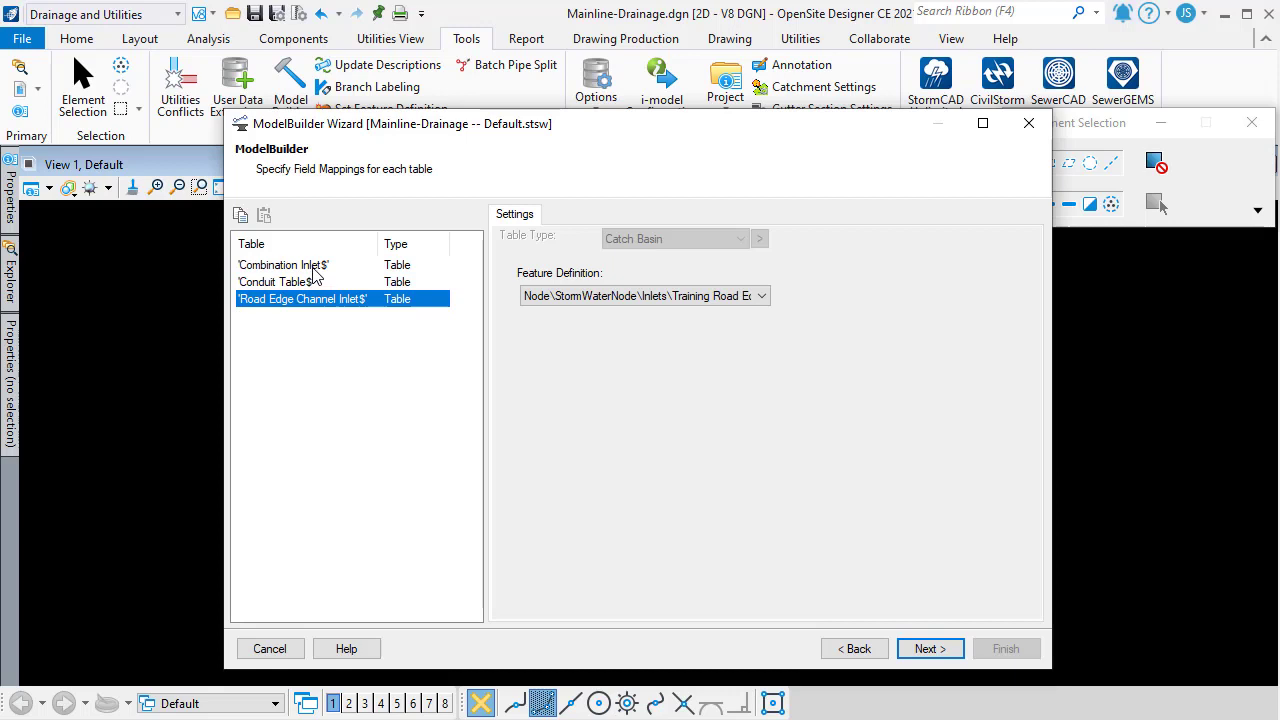
left_click(315, 266)
left_click(317, 302)
left_click(317, 265)
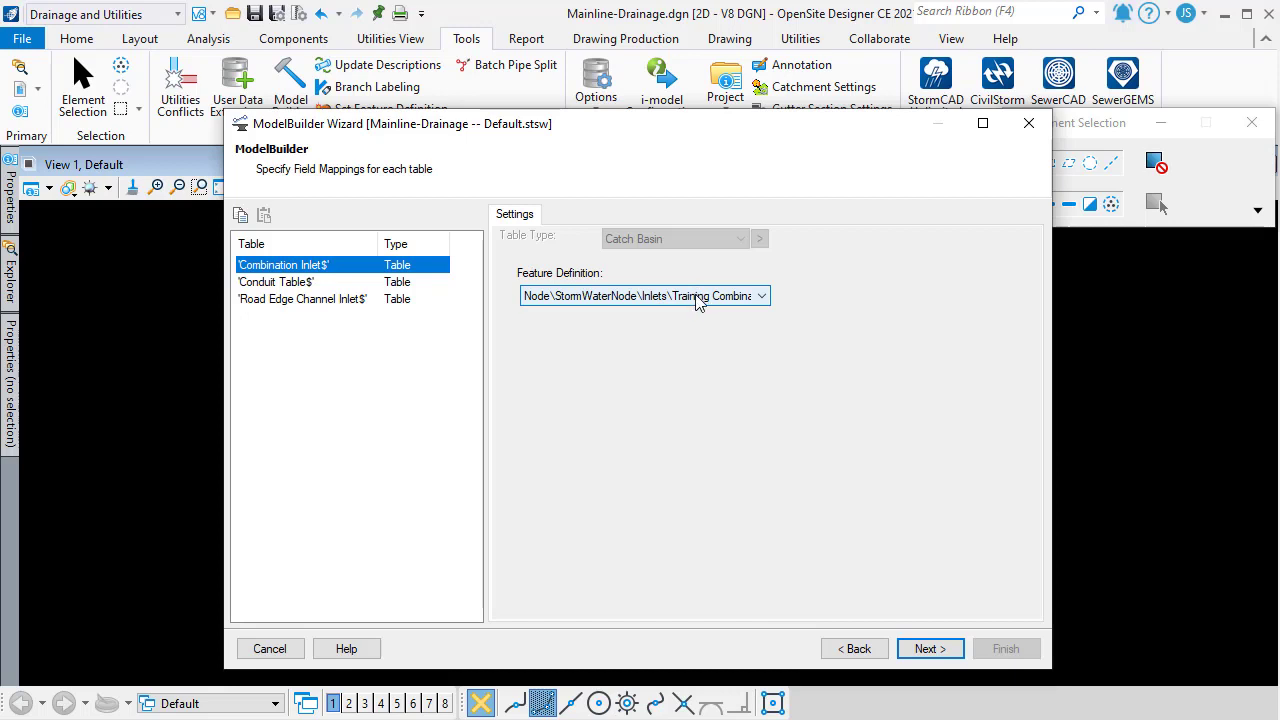
left_click(291, 282)
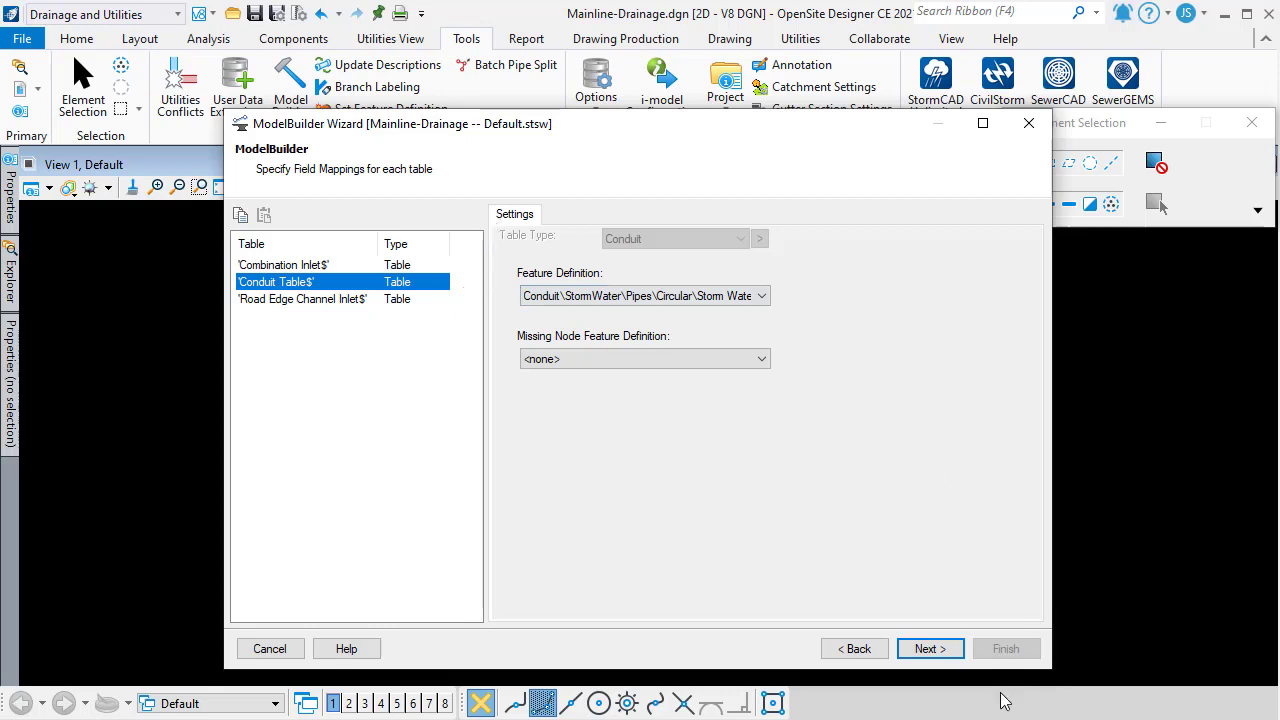
Step: Accept the feature definitions, leave snapshots off, and build the model now, agreeing to the synchronization that cannot be undone
left_click(926, 649)
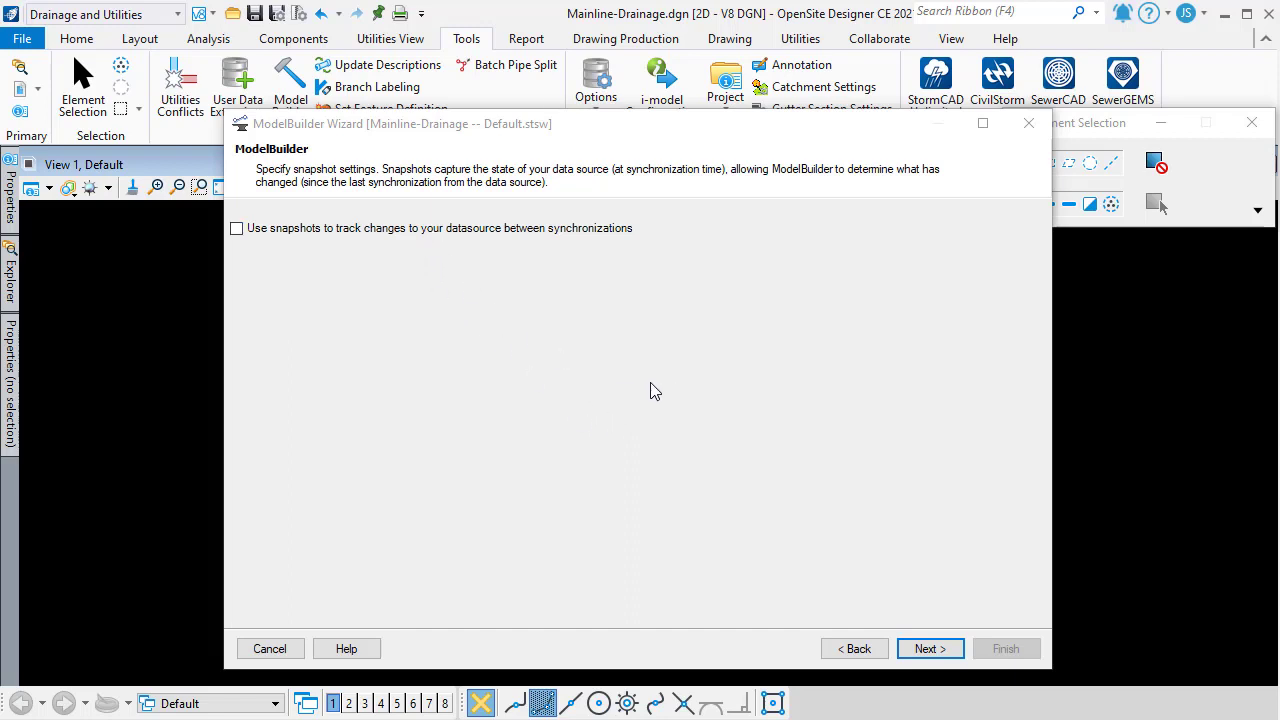
left_click(928, 649)
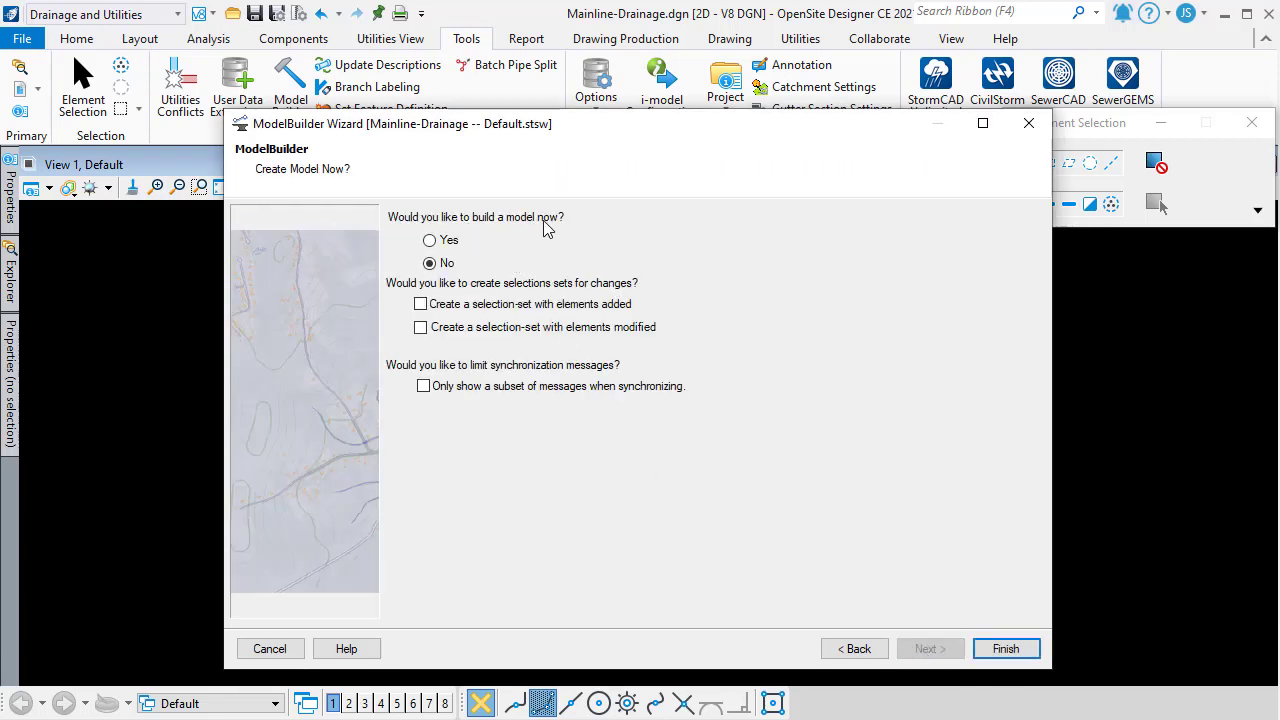
left_click(430, 242)
left_click(1005, 649)
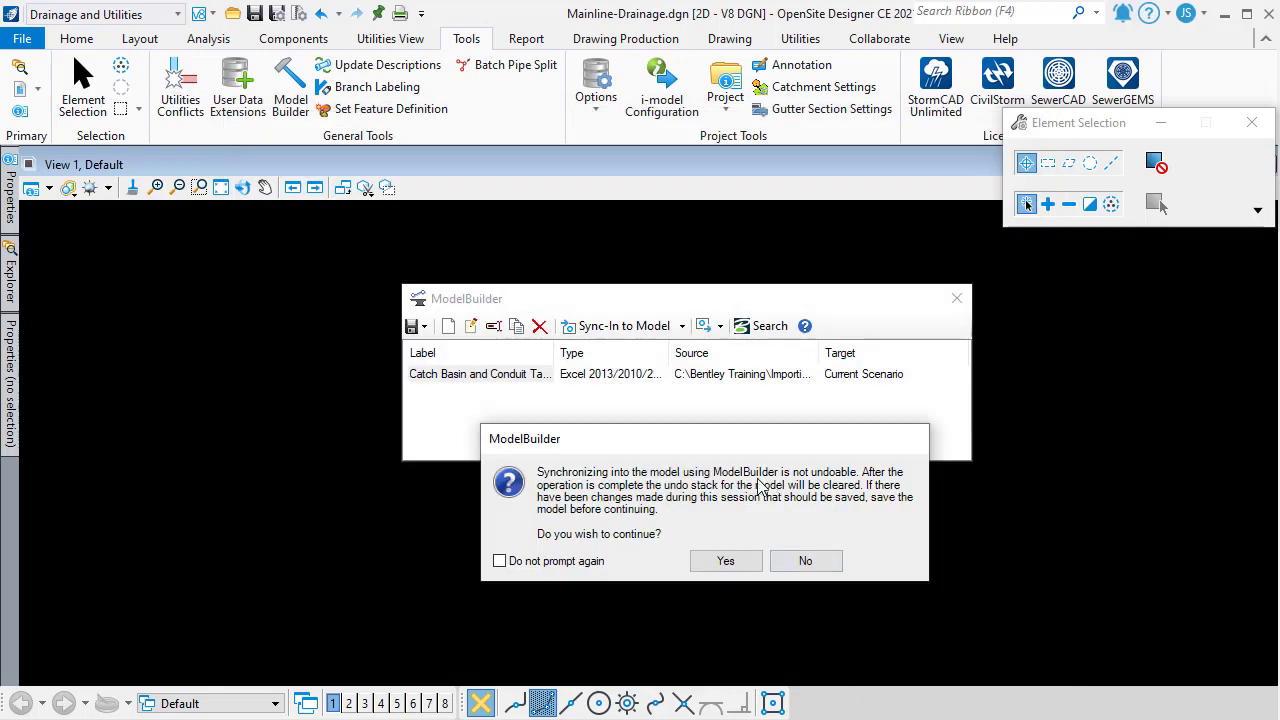
left_click(743, 566)
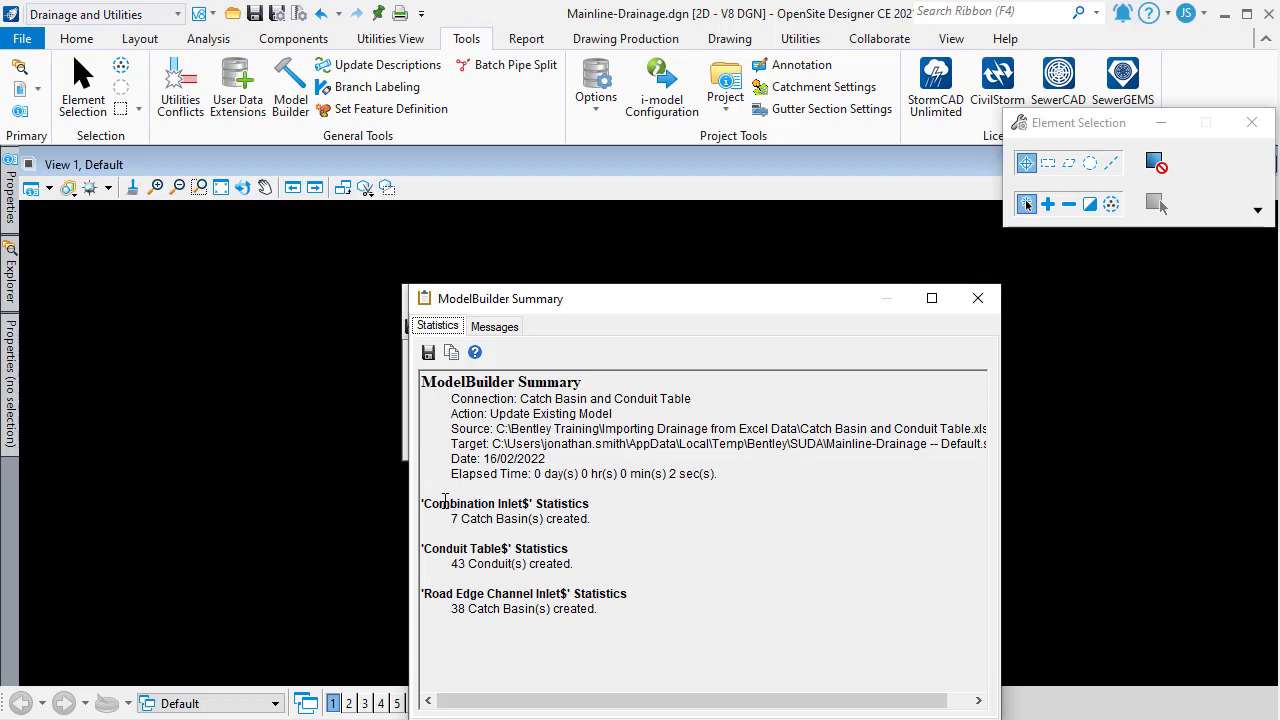
Step: Review the per-table creation statistics and the messages in the ModelBuilder Summary
left_click_drag(444, 500, 648, 628)
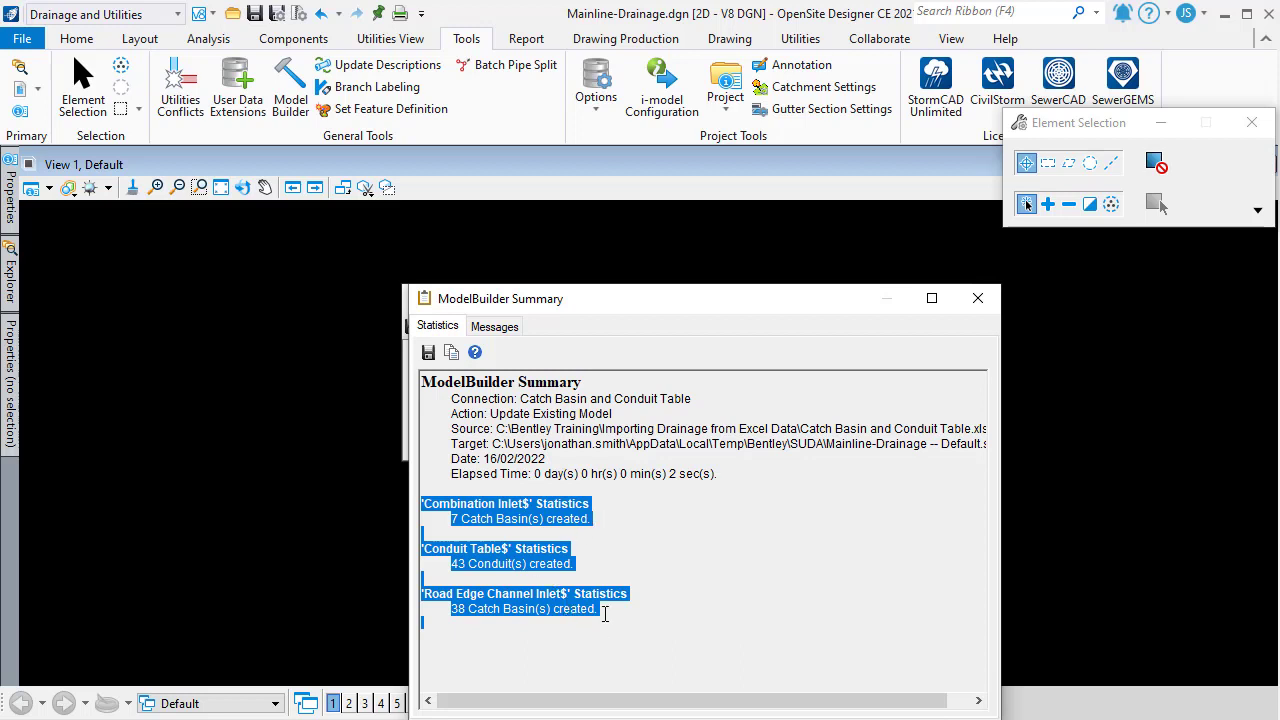
left_click(495, 327)
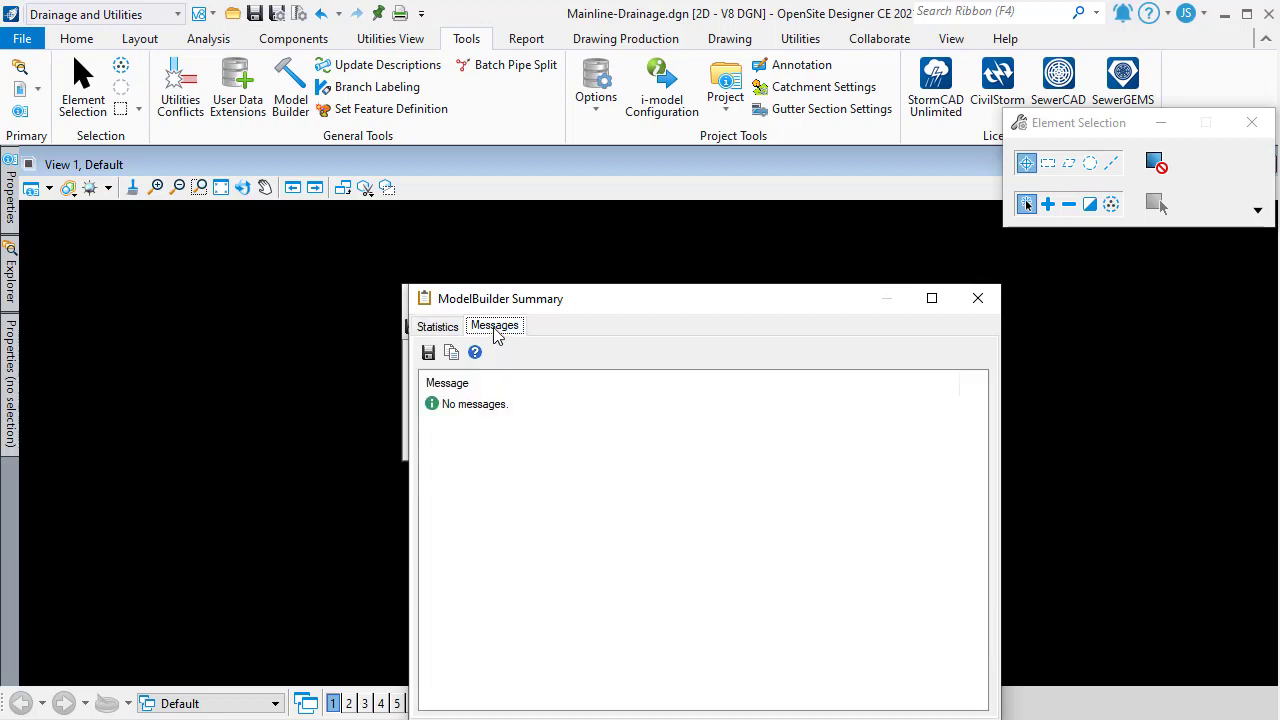
left_click(497, 410)
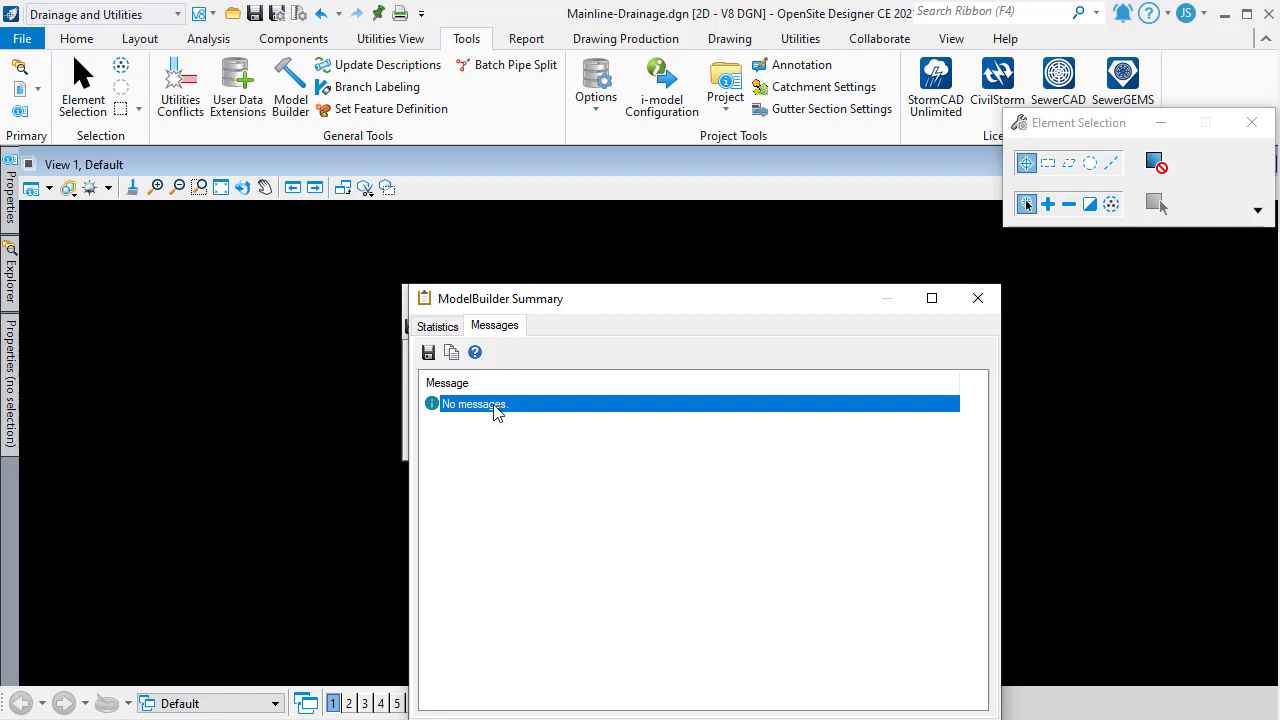
Step: Recheck the summary statistics, close the summary and ModelBuilder, and agree to synchronize the drawing with the database
left_click(449, 330)
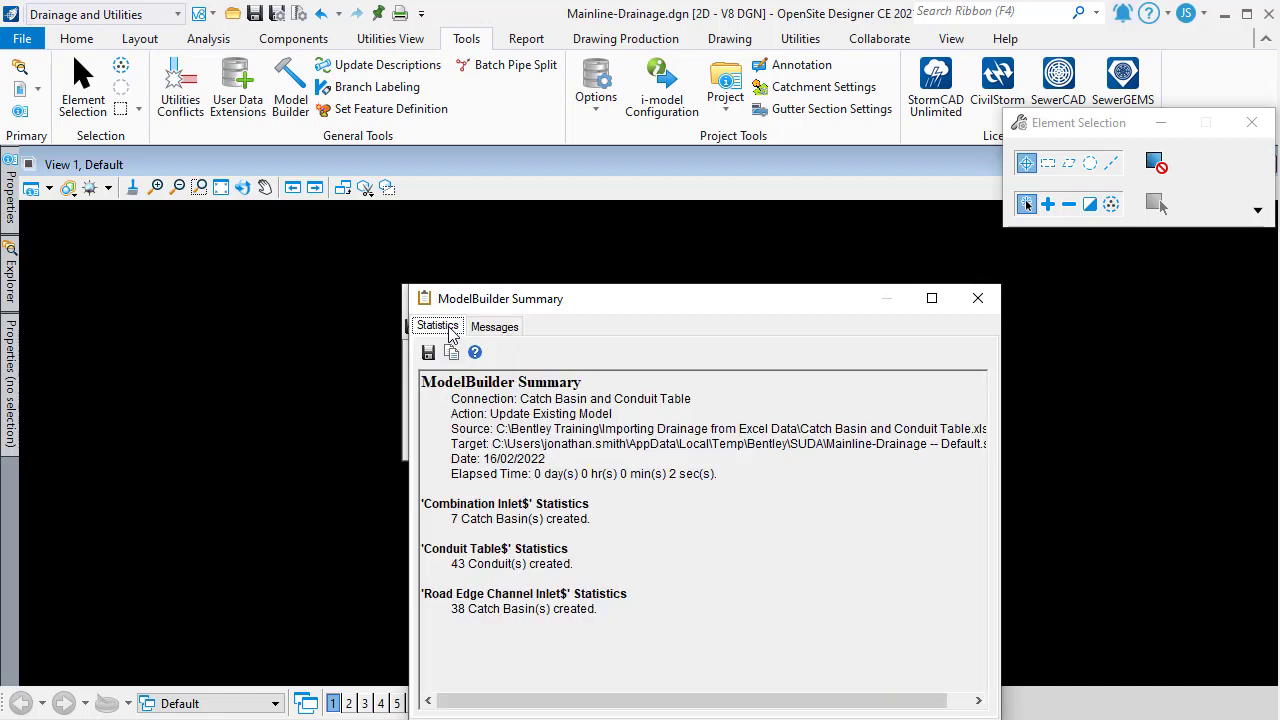
left_click(976, 300)
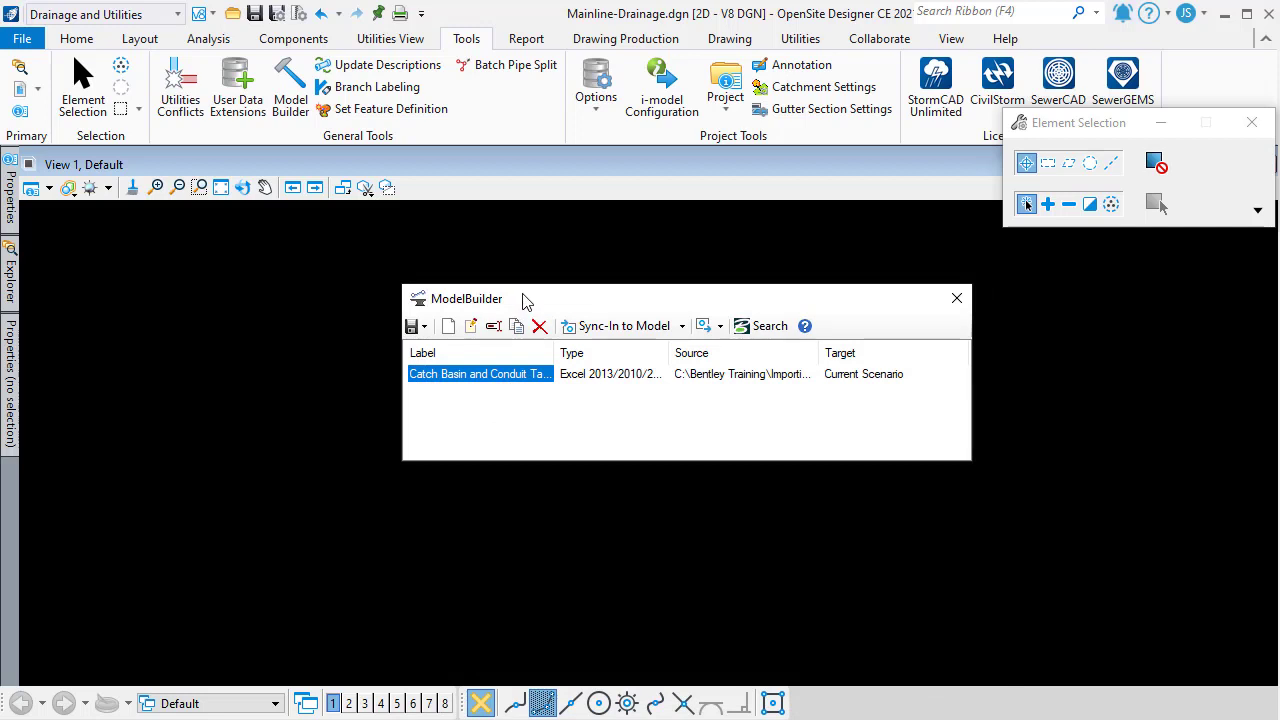
left_click(956, 306)
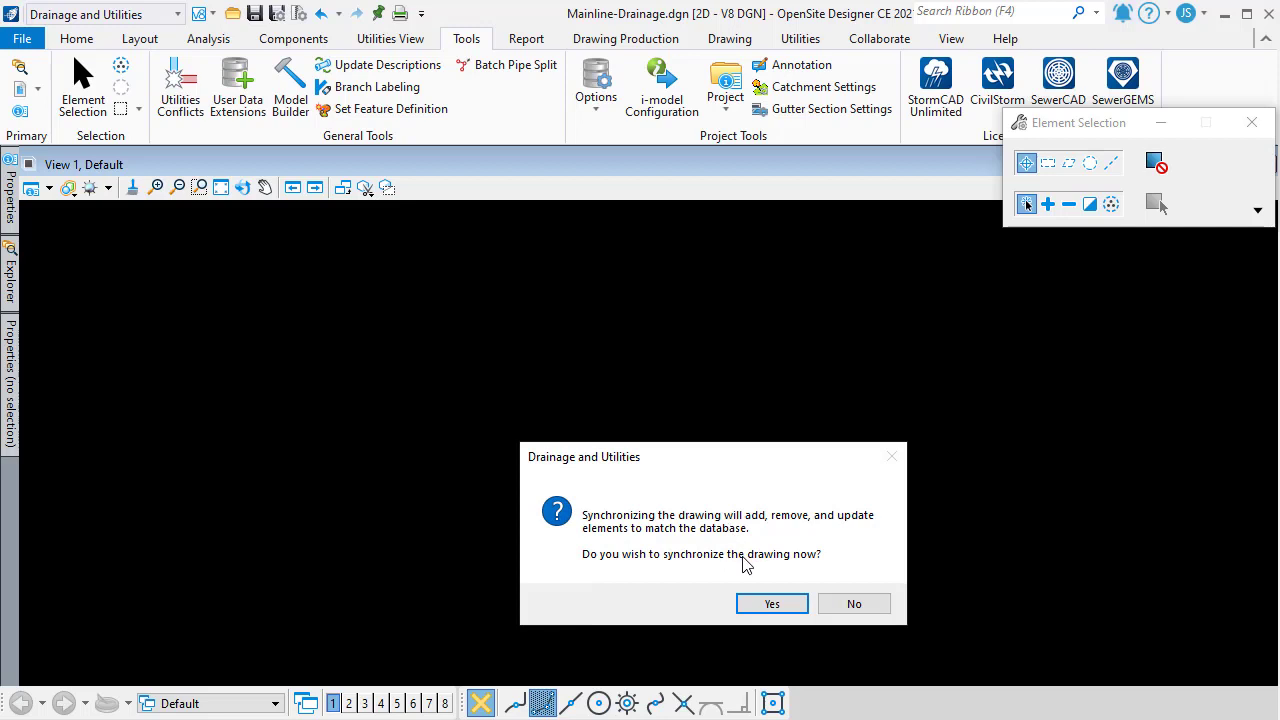
left_click(772, 606)
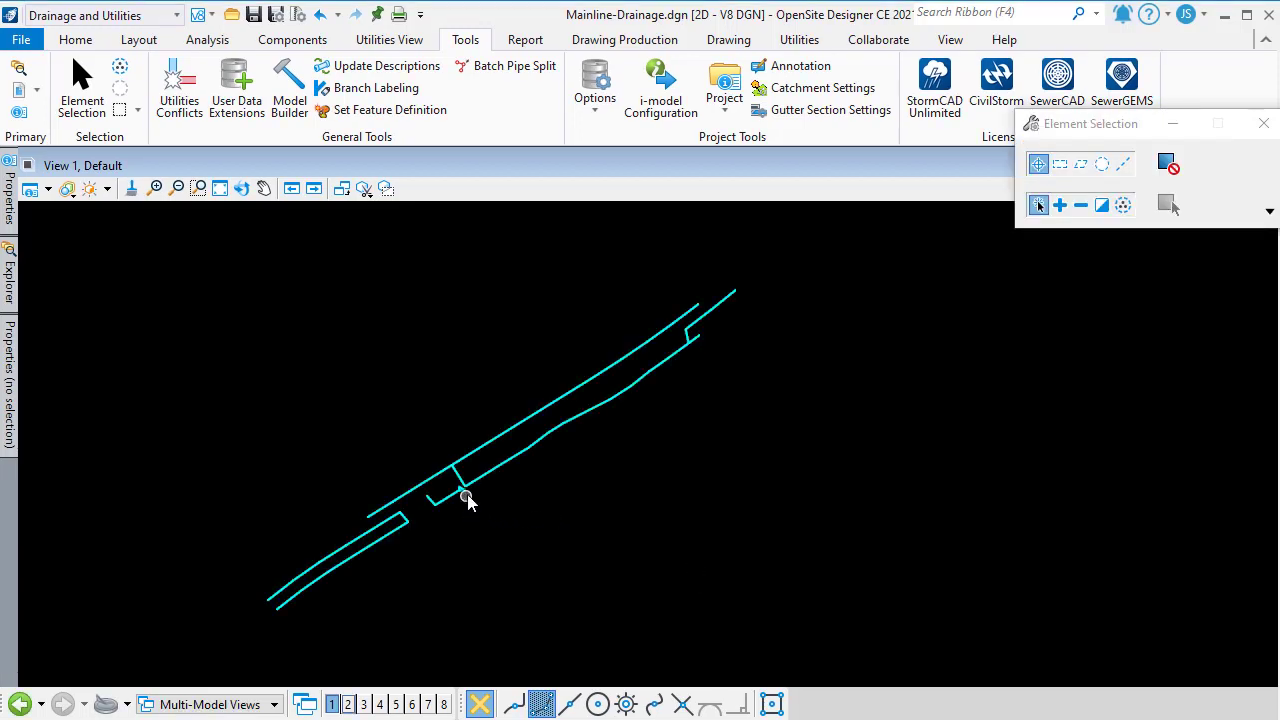
Step: Examine the imported catch basins and conduits in plan and in a temporarily opened View 2, Default-3D, closing that view when done
scroll(466, 494, "up", 4)
scroll(529, 481, "up", 3)
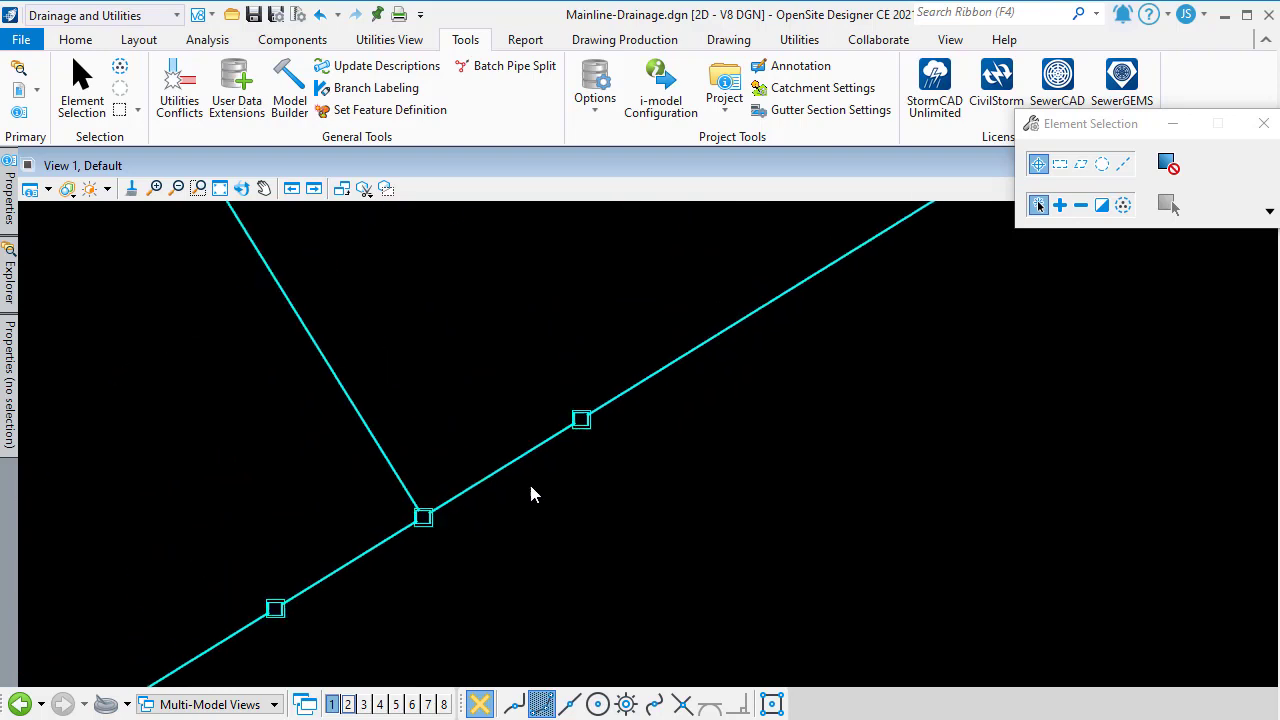
scroll(490, 508, "down", 3)
scroll(414, 505, "down", 5)
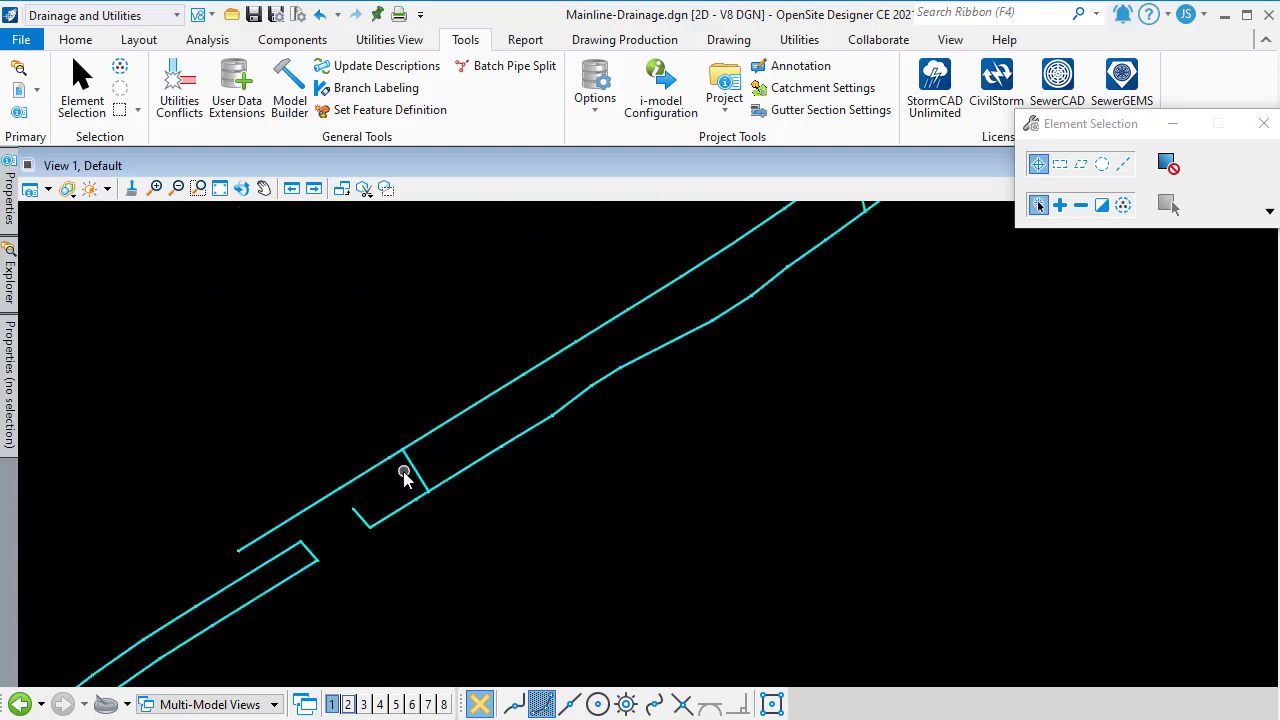
left_click(348, 704)
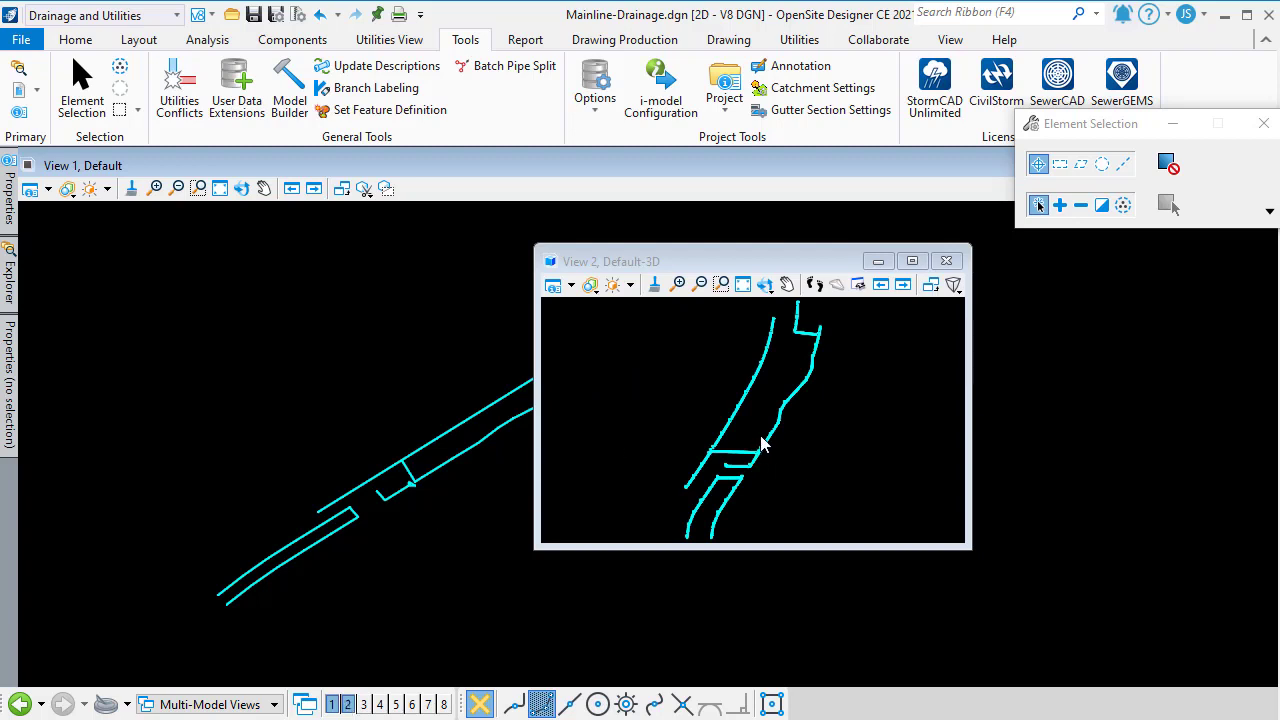
middle_click(762, 460)
scroll(750, 440, "up", 5)
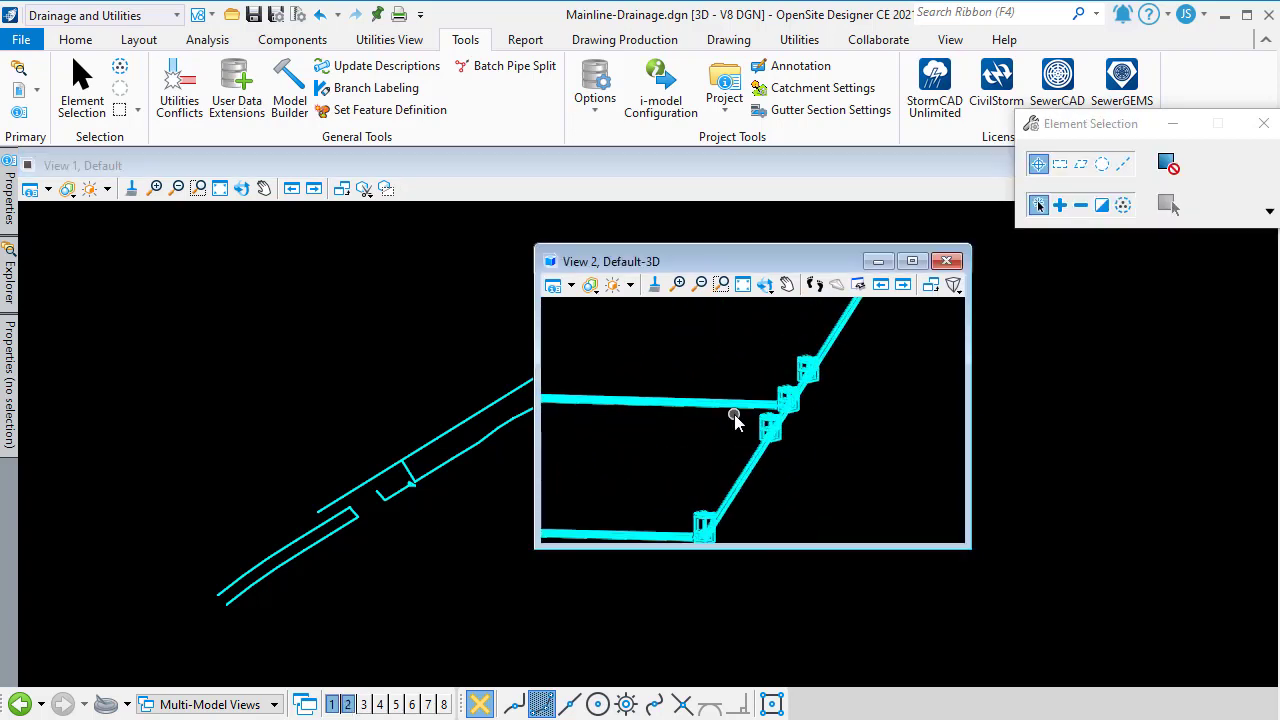
middle_click_drag(734, 414, 867, 415, "shift")
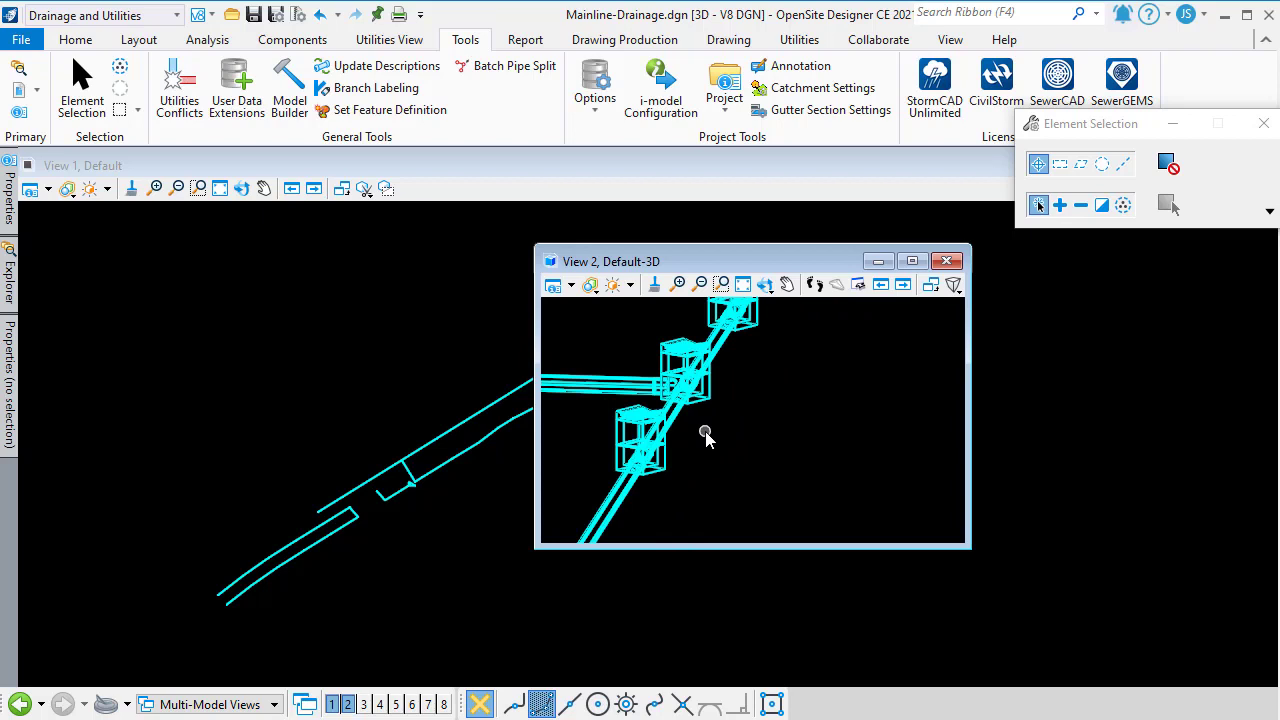
left_click(947, 262)
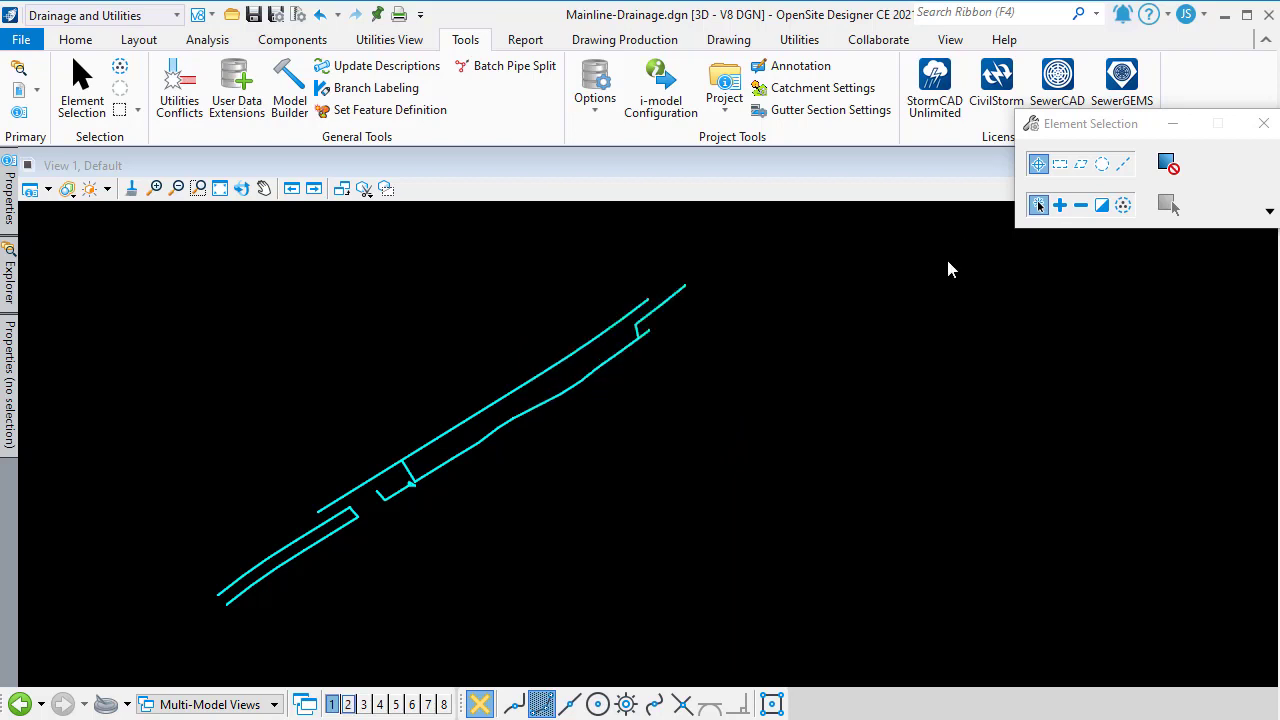
Step: Reopen ModelBuilder for the Drainage data type, widen its label column to show the full connection name, and move the window off the network
left_click(293, 78)
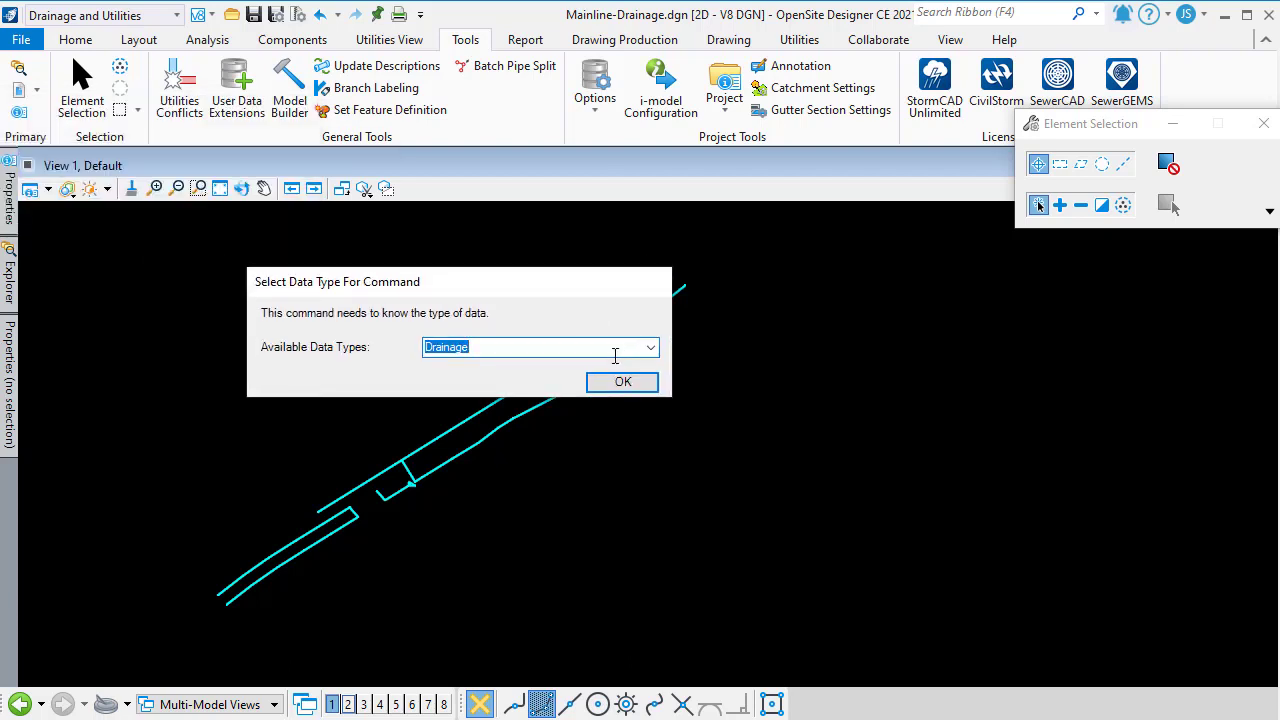
left_click(623, 382)
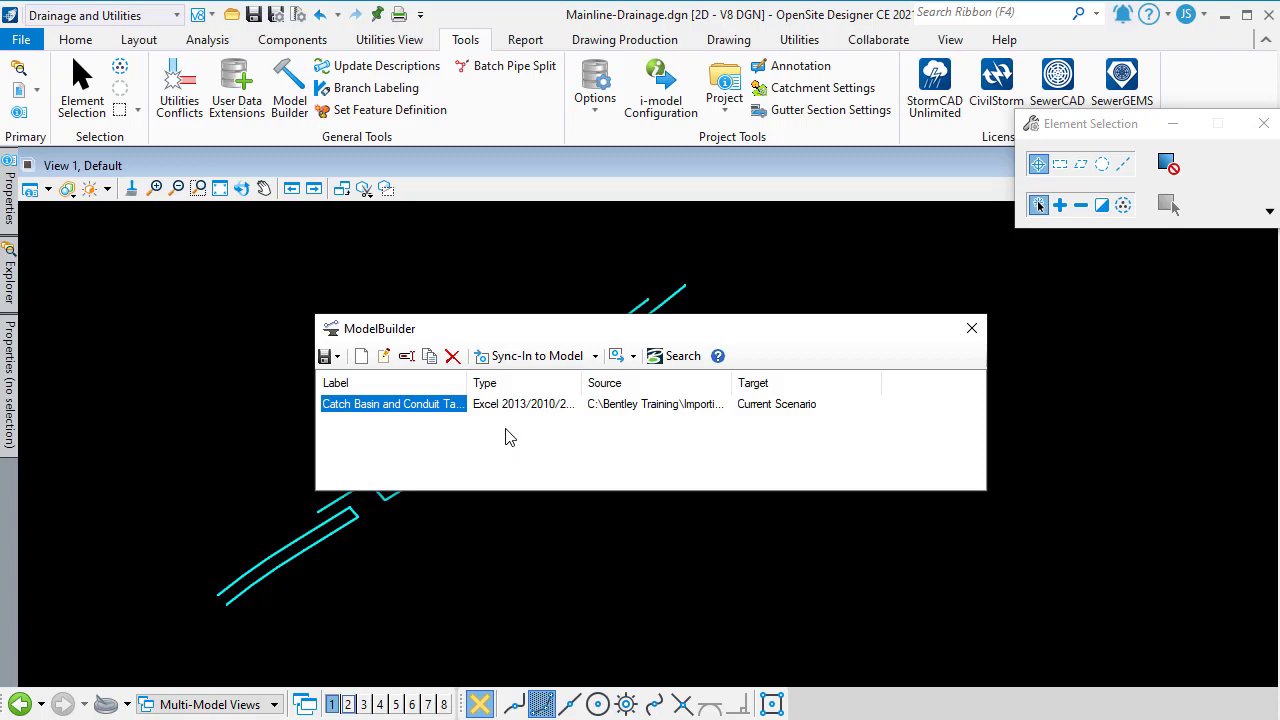
left_click_drag(467, 383, 498, 383)
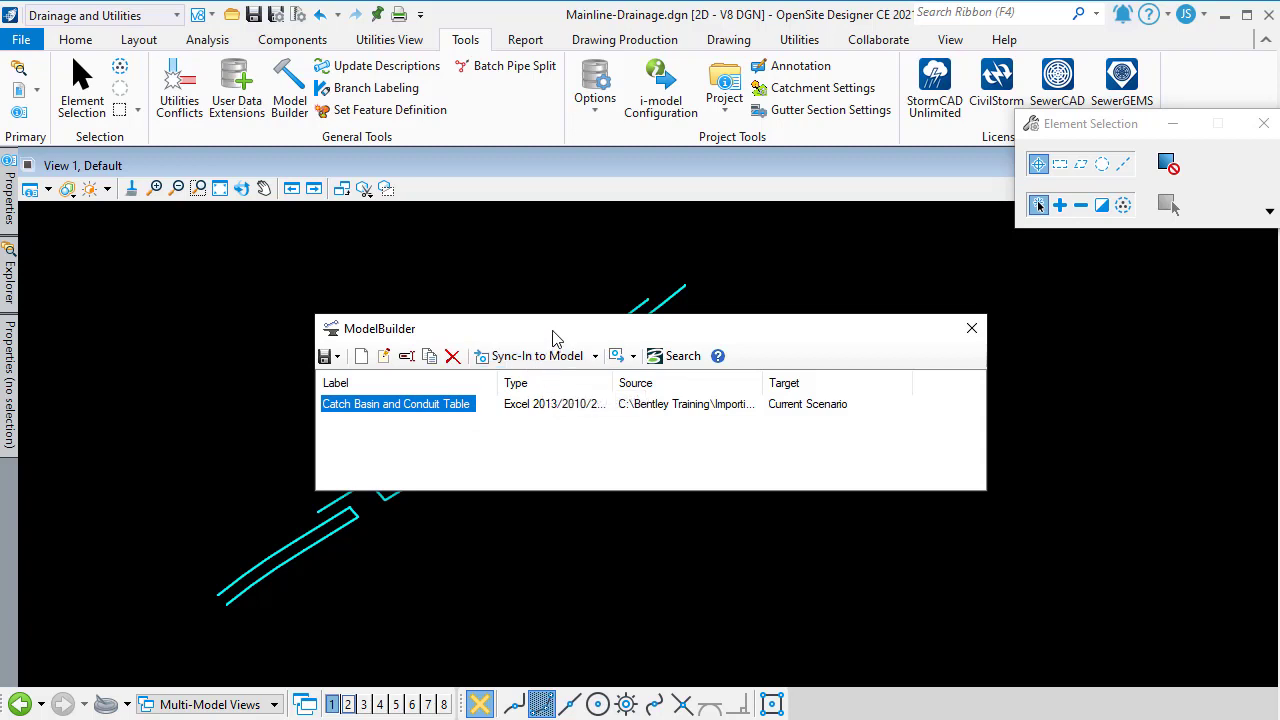
left_click_drag(554, 337, 702, 453)
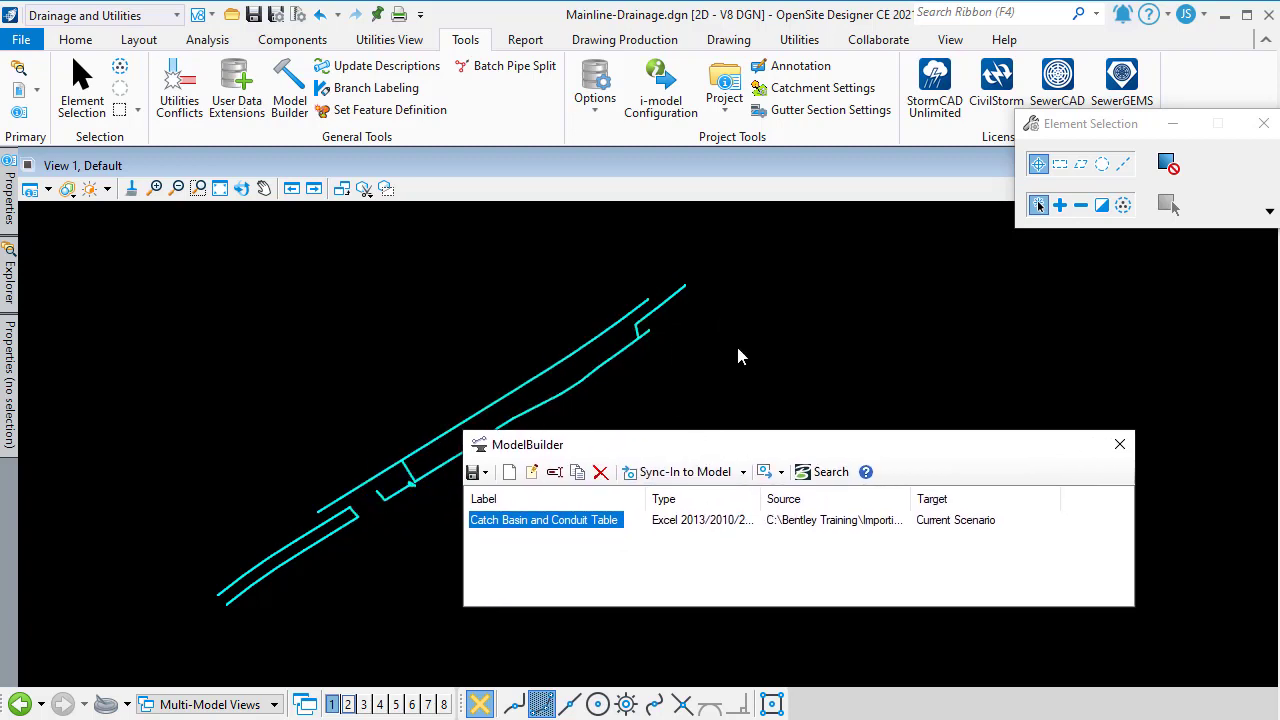